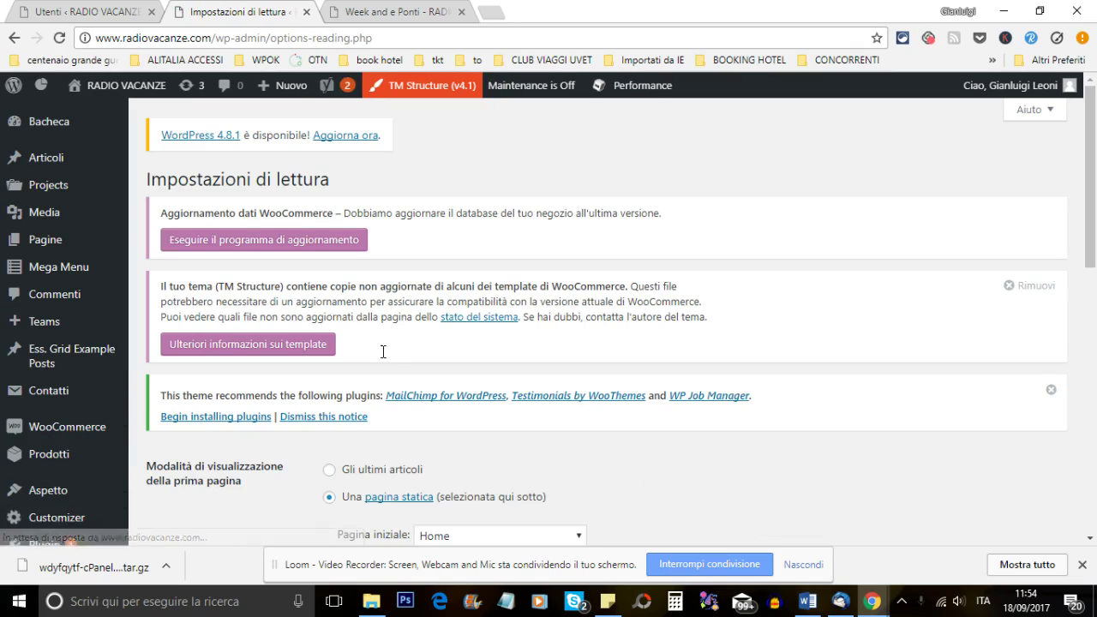
Step: Scroll through the Discussione settings page, then go to the site's Comments list
{"action": "scroll", "coordinate": [385, 351], "scroll_direction": "down", "scroll_amount": 3}
{"action": "scroll", "coordinate": [267, 359], "scroll_direction": "down", "scroll_amount": 4}
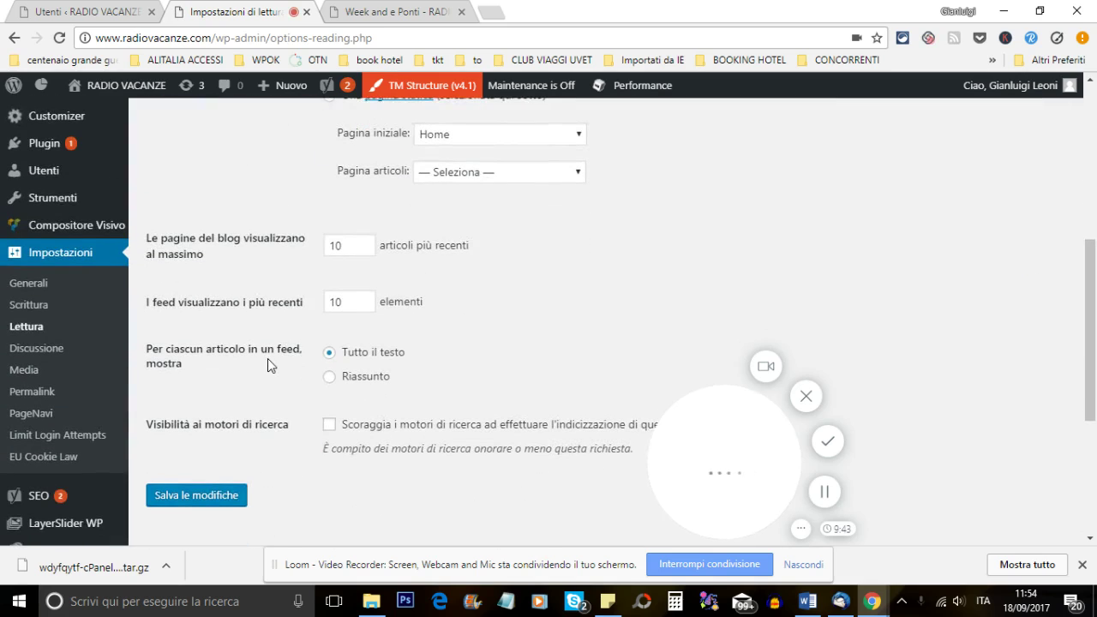
{"action": "left_click", "coordinate": [51, 349]}
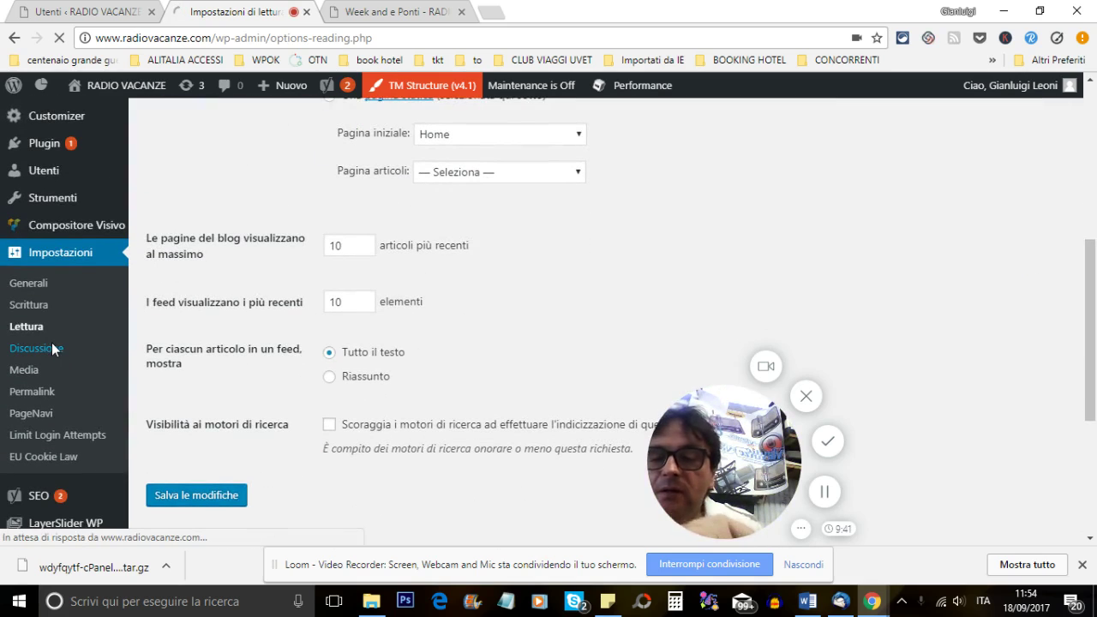
{"action": "scroll", "coordinate": [424, 390], "scroll_direction": "down", "scroll_amount": 3}
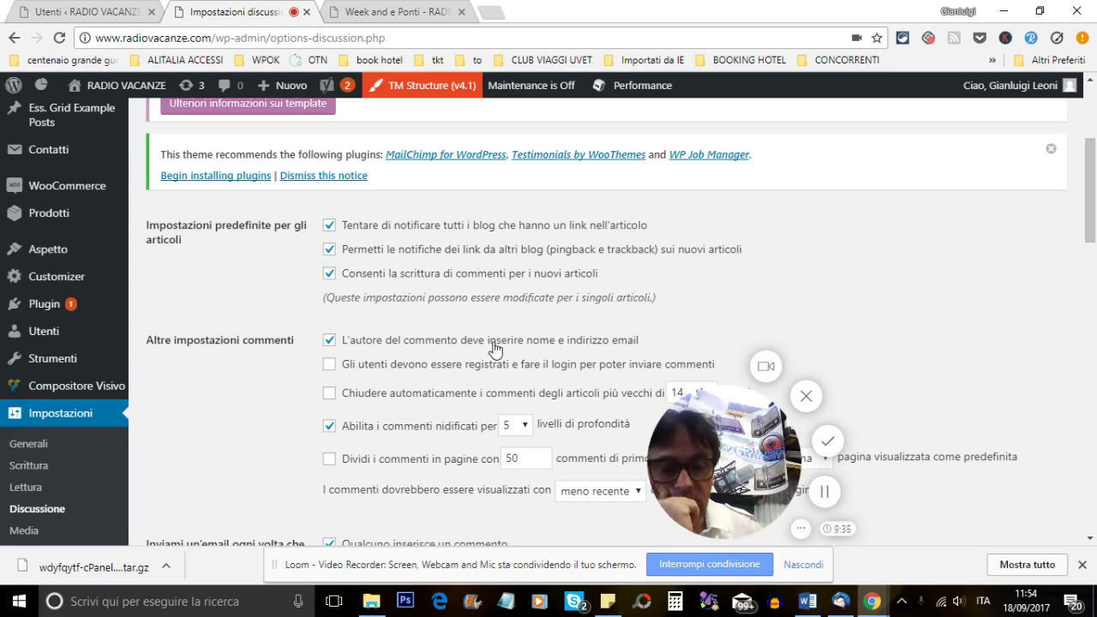
{"action": "scroll", "coordinate": [476, 354], "scroll_direction": "down", "scroll_amount": 1}
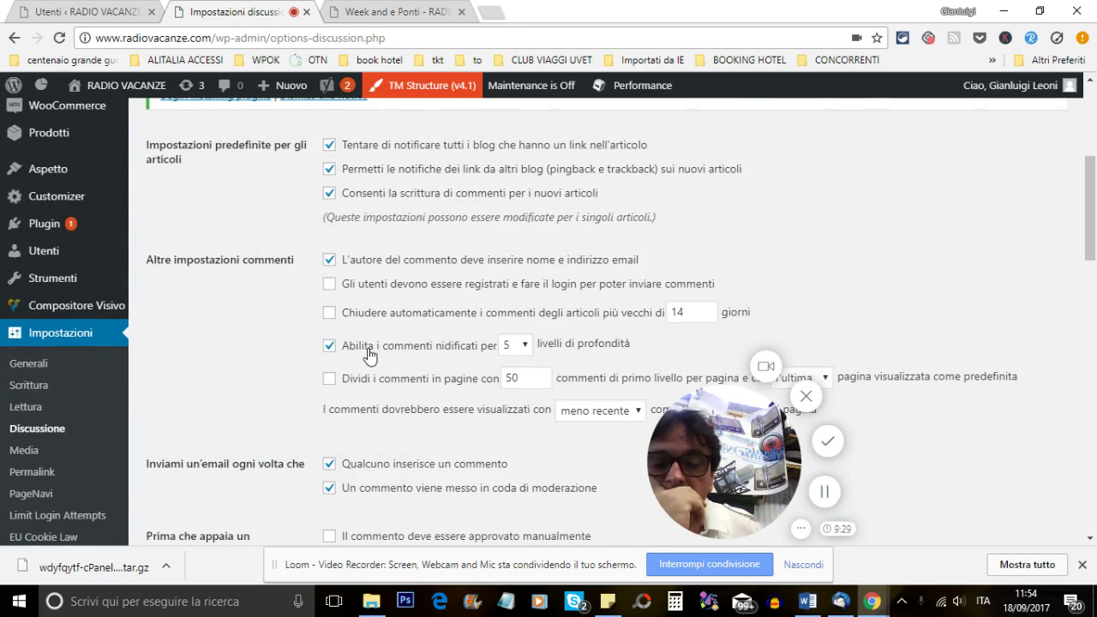
{"action": "scroll", "coordinate": [390, 351], "scroll_direction": "down", "scroll_amount": 1}
{"action": "scroll", "coordinate": [383, 349], "scroll_direction": "down", "scroll_amount": 1}
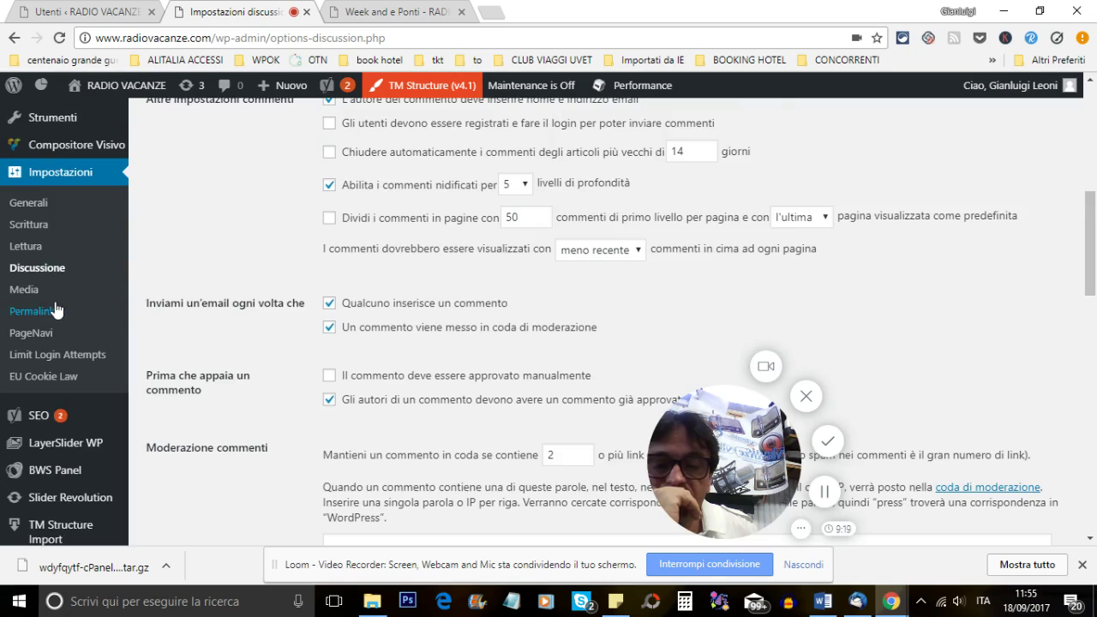
{"action": "scroll", "coordinate": [56, 309], "scroll_direction": "up", "scroll_amount": 5}
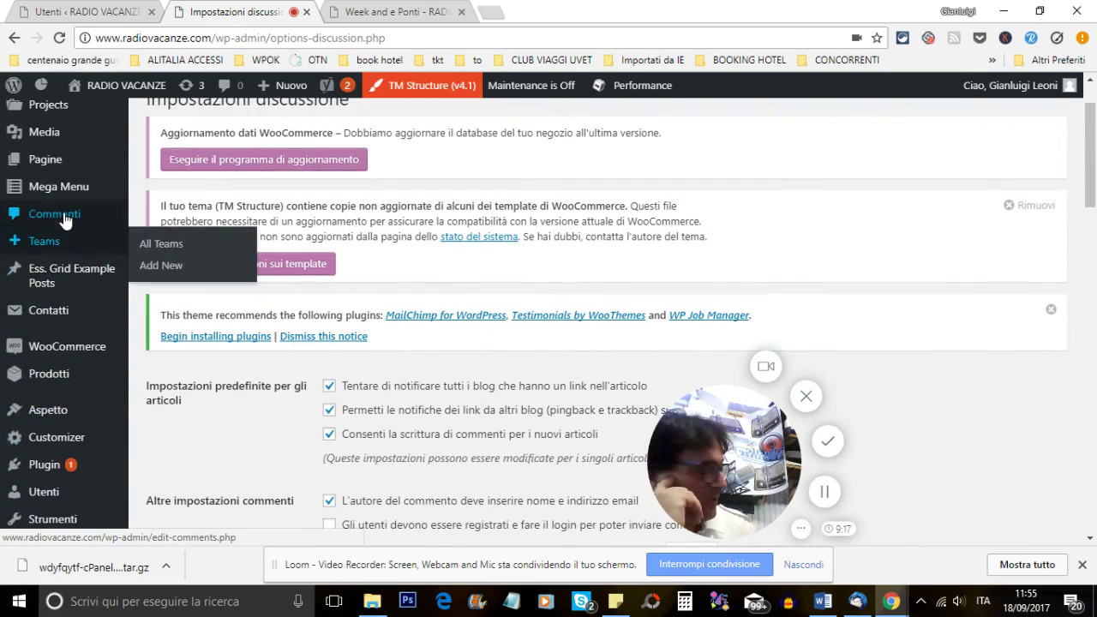
{"action": "left_click", "coordinate": [64, 216]}
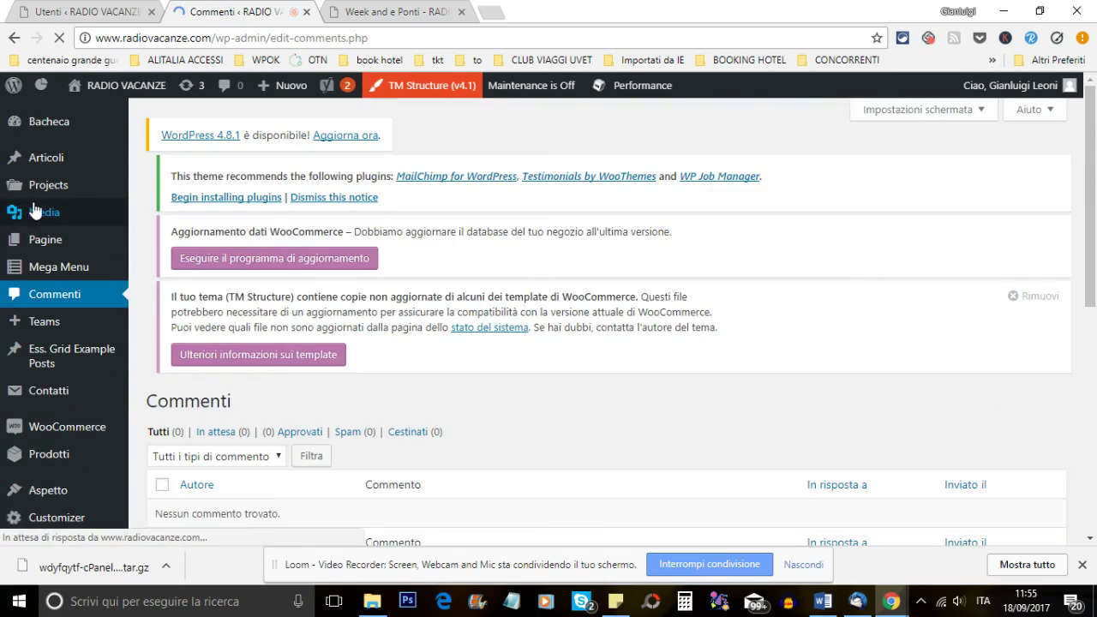
Step: Go from the Comments list to the list of all pages
{"action": "scroll", "coordinate": [380, 326], "scroll_direction": "down", "scroll_amount": 3}
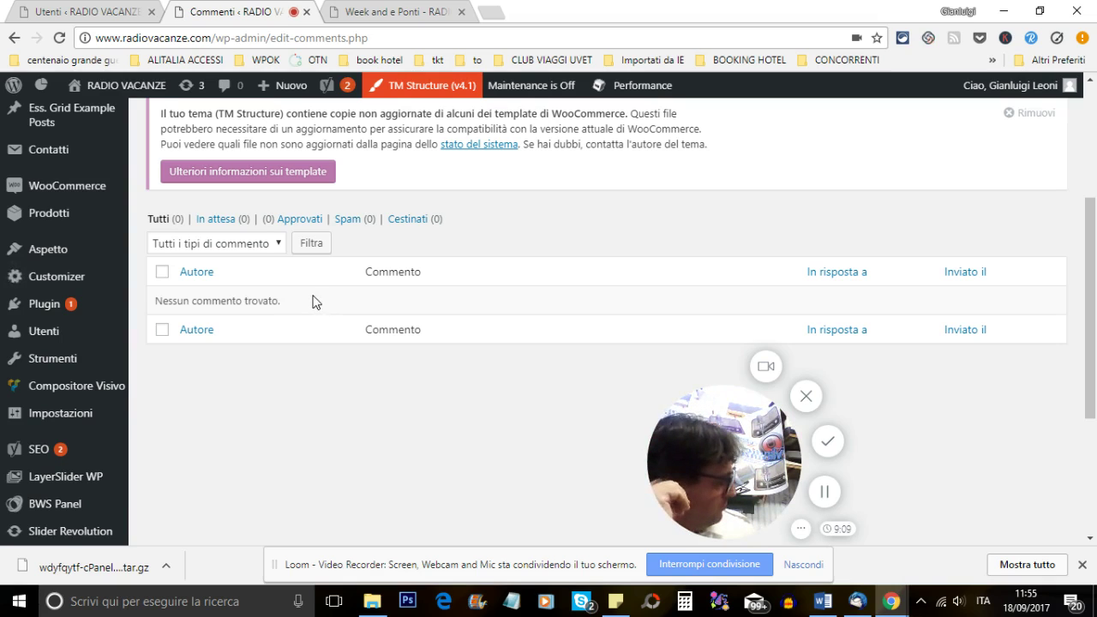
{"action": "scroll", "coordinate": [321, 338], "scroll_direction": "up", "scroll_amount": 1}
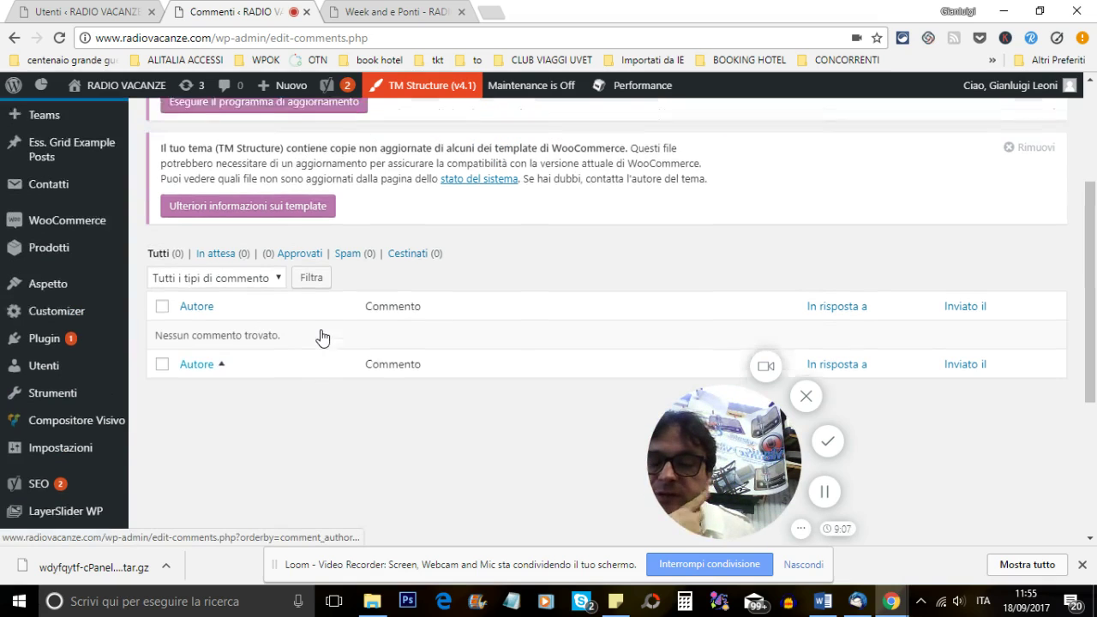
{"action": "scroll", "coordinate": [320, 338], "scroll_direction": "up", "scroll_amount": 2}
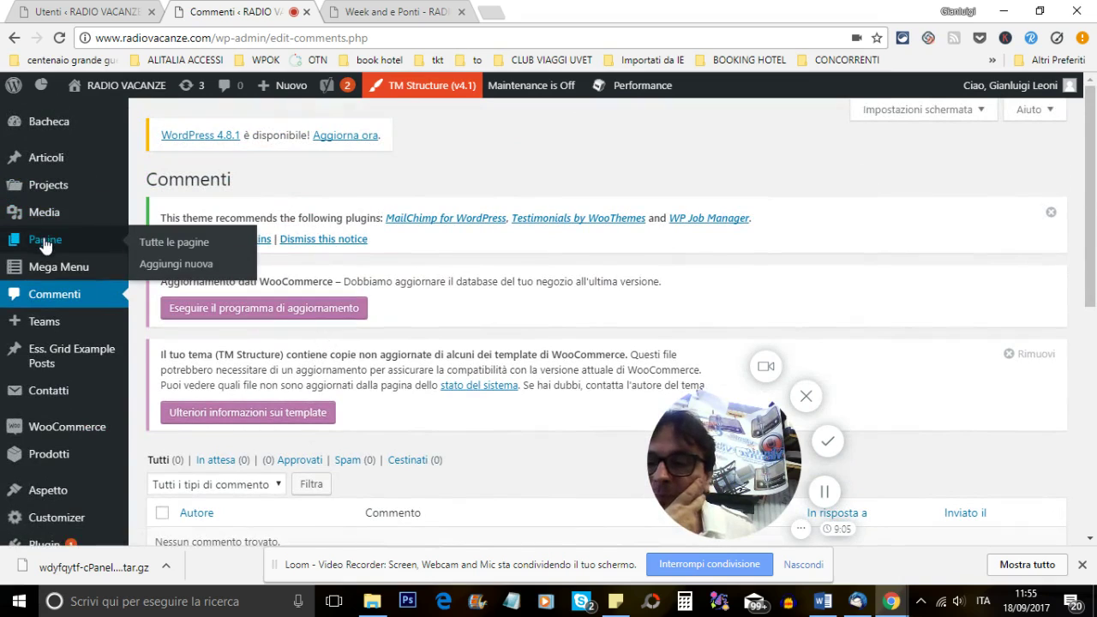
{"action": "left_click", "coordinate": [90, 234]}
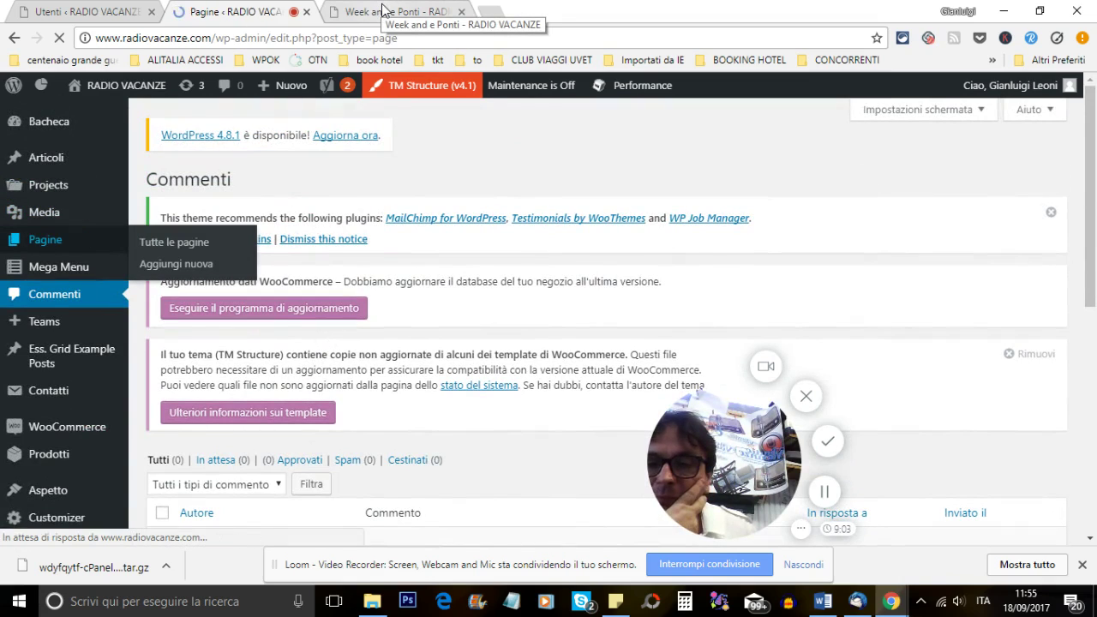
Step: Check the live site's navigation menus, then come back to the Pages list
{"action": "scroll", "coordinate": [450, 179], "scroll_direction": "down", "scroll_amount": 3}
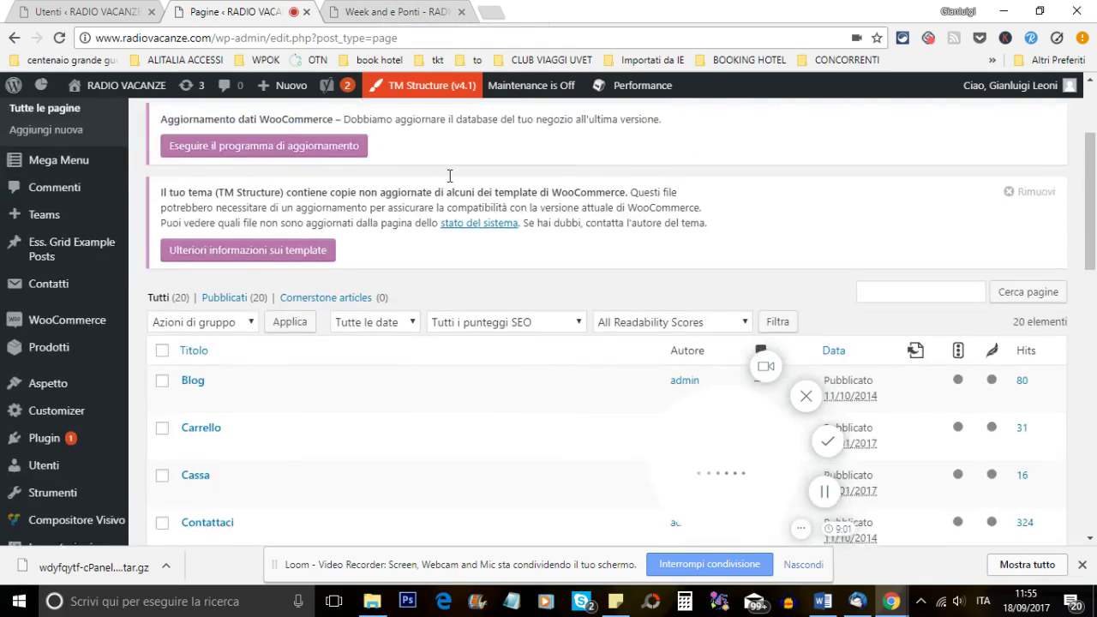
{"action": "left_click", "coordinate": [411, 13]}
{"action": "mouse_move", "coordinate": [547, 164]}
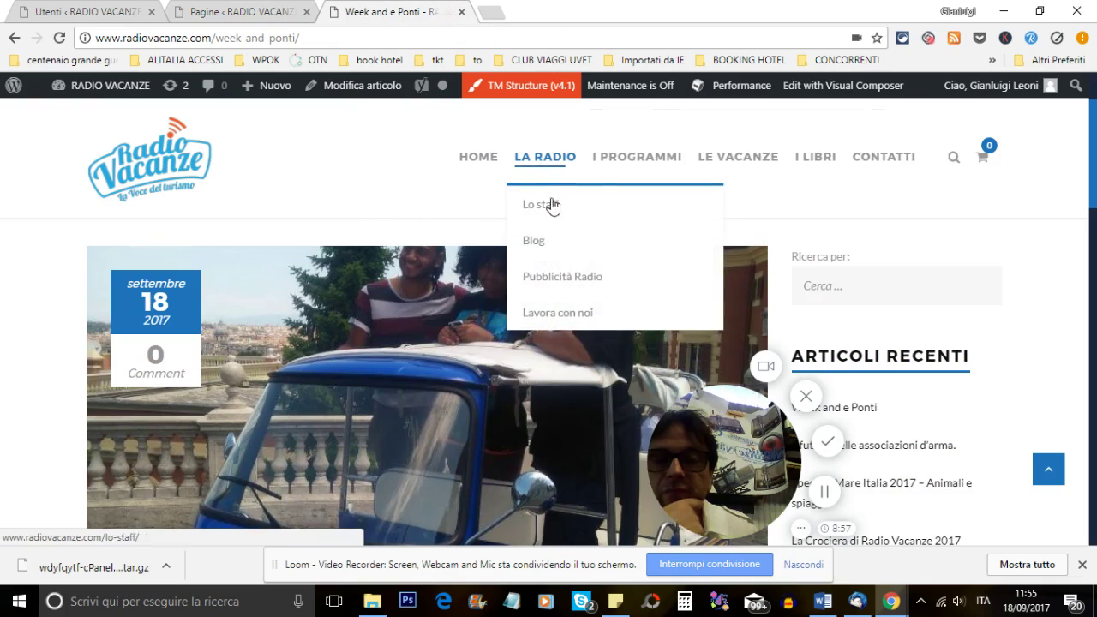
{"action": "mouse_move", "coordinate": [642, 162]}
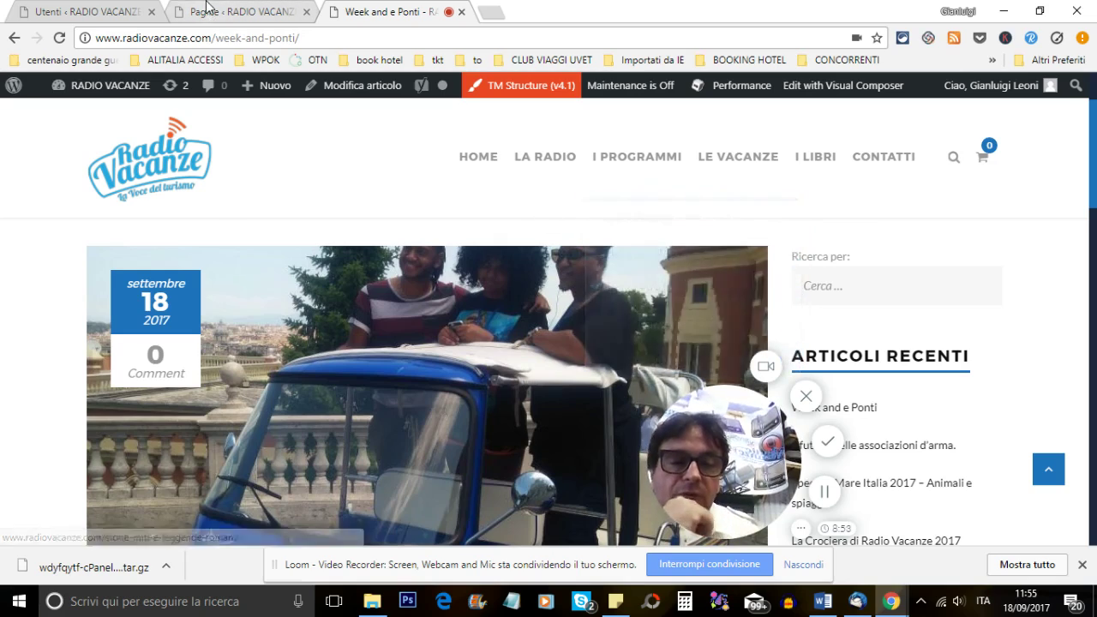
{"action": "left_click", "coordinate": [240, 12]}
{"action": "scroll", "coordinate": [287, 261], "scroll_direction": "down", "scroll_amount": 3}
{"action": "scroll", "coordinate": [291, 270], "scroll_direction": "up", "scroll_amount": 5}
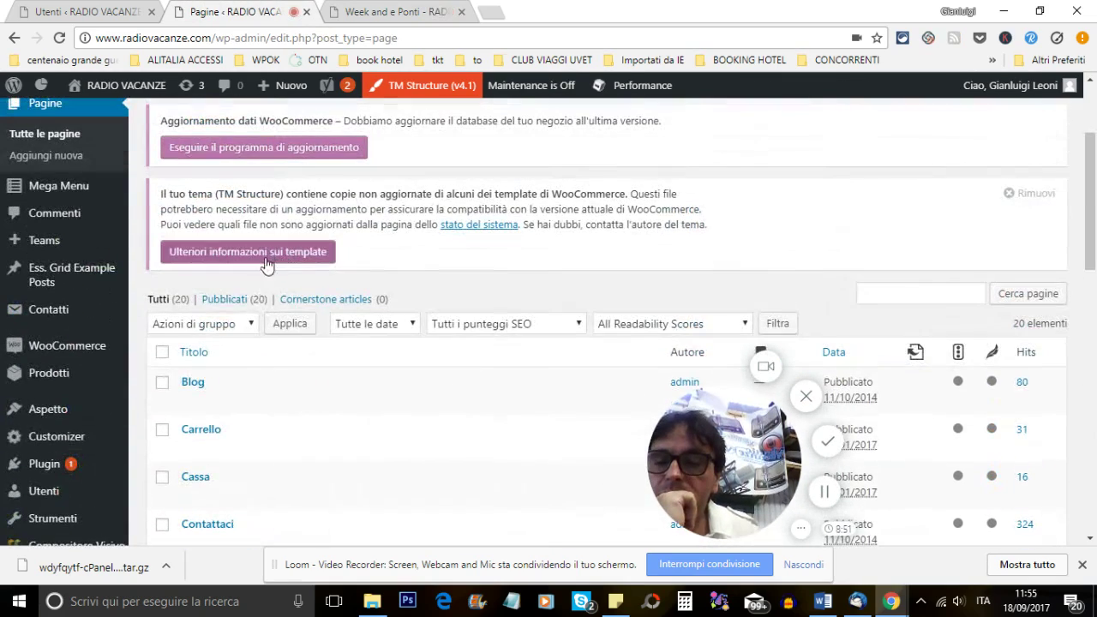
Step: Search the pages for 'para' and open Paradossi di viaggio in the editor
{"action": "left_click", "coordinate": [922, 296]}
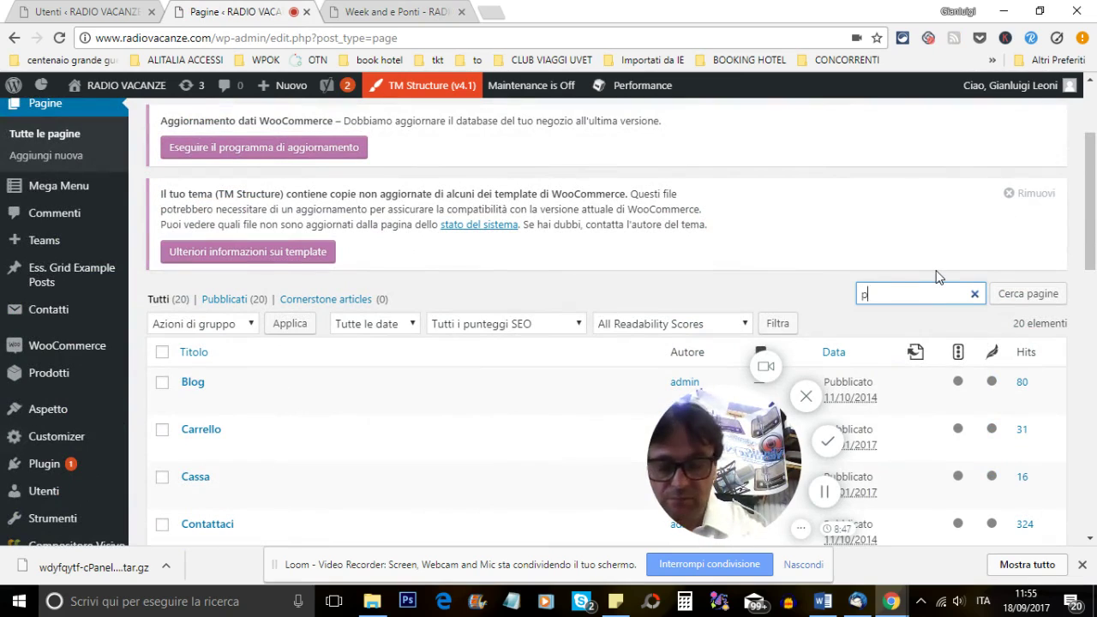
{"action": "type", "text": "para"}
{"action": "key", "text": "Return"}
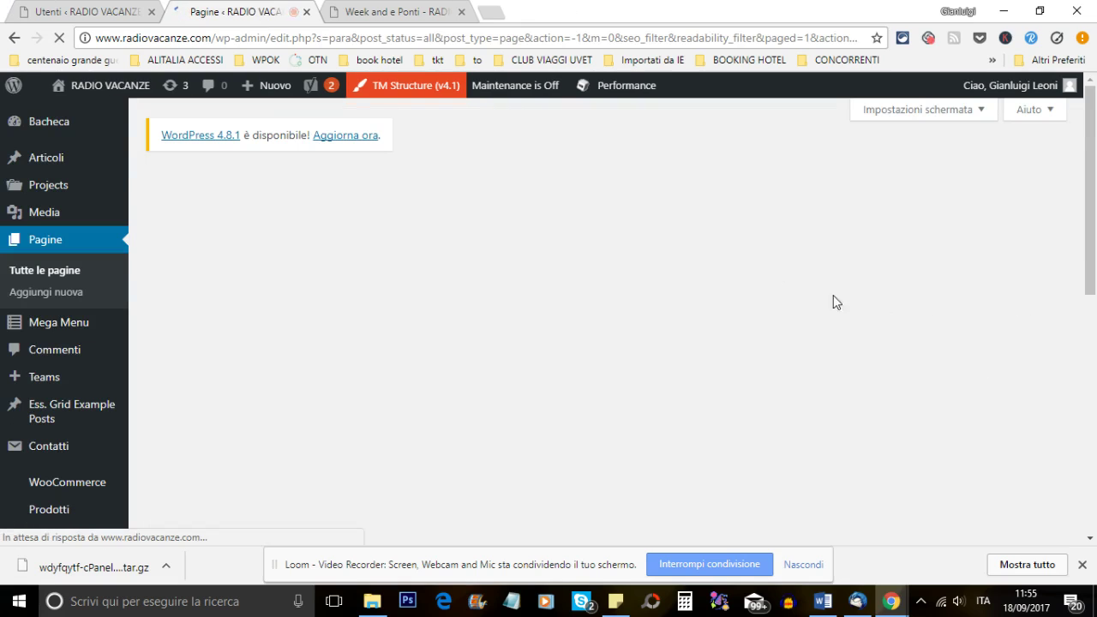
{"action": "scroll", "coordinate": [531, 375], "scroll_direction": "down", "scroll_amount": 4}
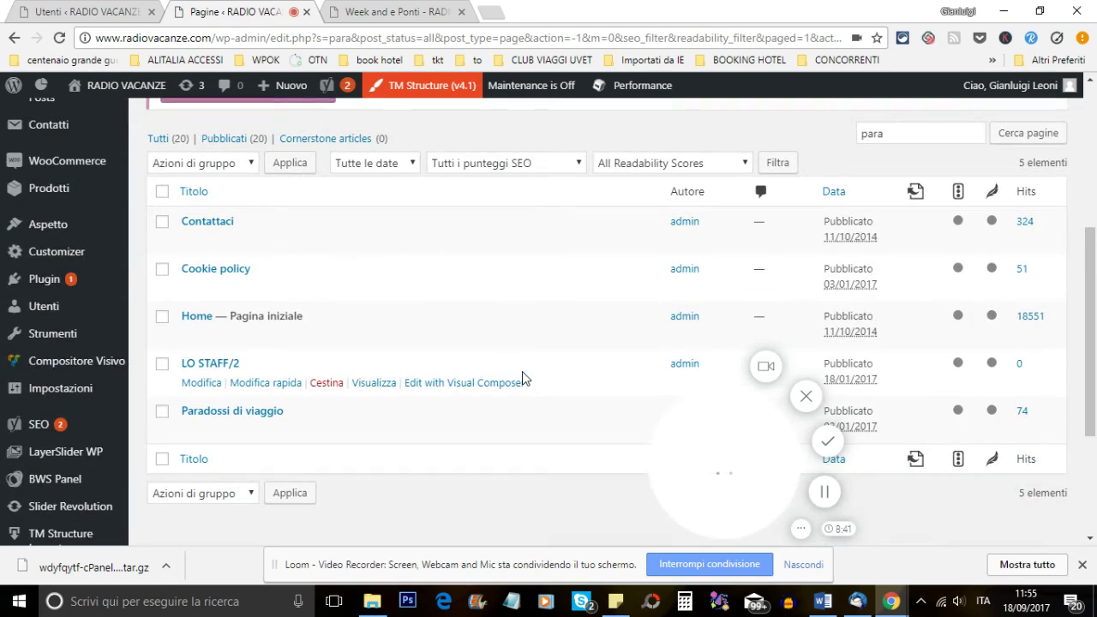
{"action": "mouse_move", "coordinate": [373, 429]}
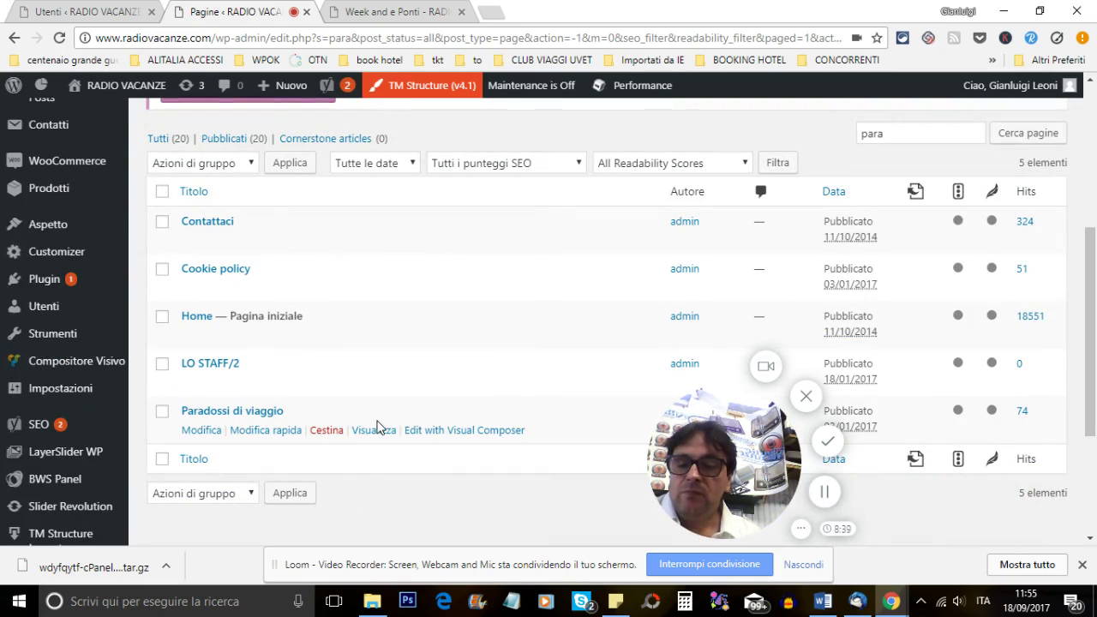
{"action": "left_click", "coordinate": [248, 419]}
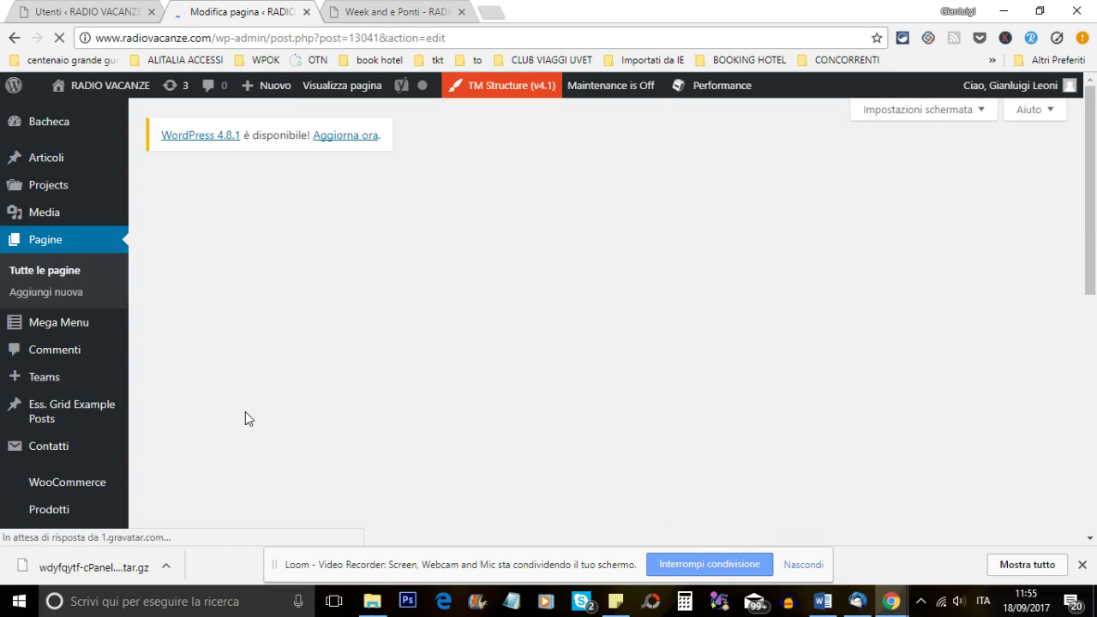
{"action": "scroll", "coordinate": [450, 377], "scroll_direction": "down", "scroll_amount": 2}
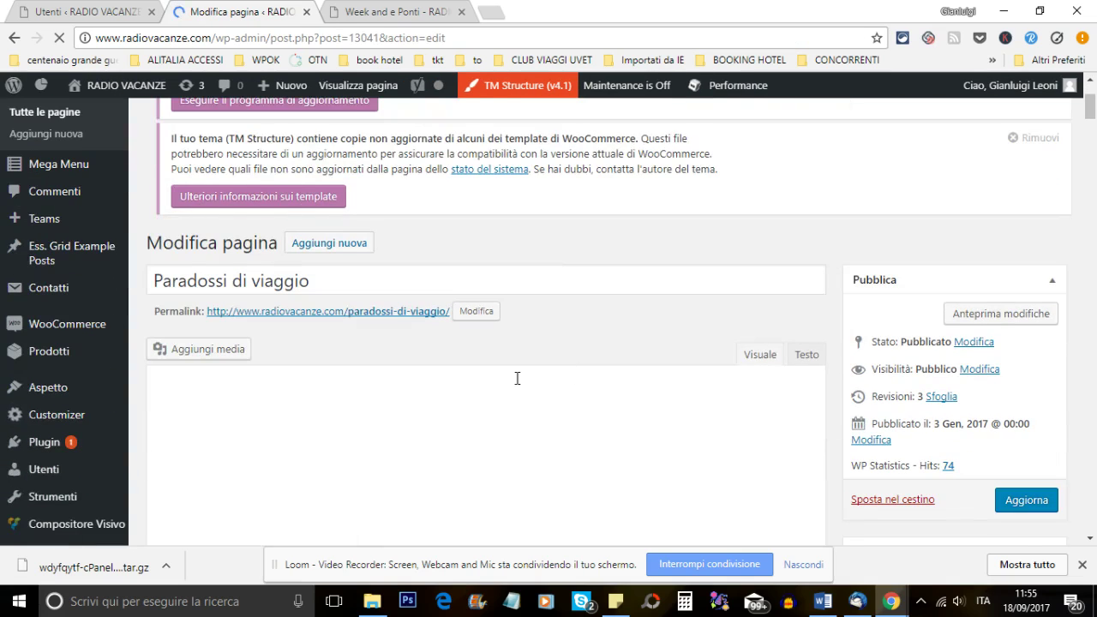
{"action": "scroll", "coordinate": [517, 378], "scroll_direction": "down", "scroll_amount": 1}
{"action": "scroll", "coordinate": [563, 337], "scroll_direction": "up", "scroll_amount": 4}
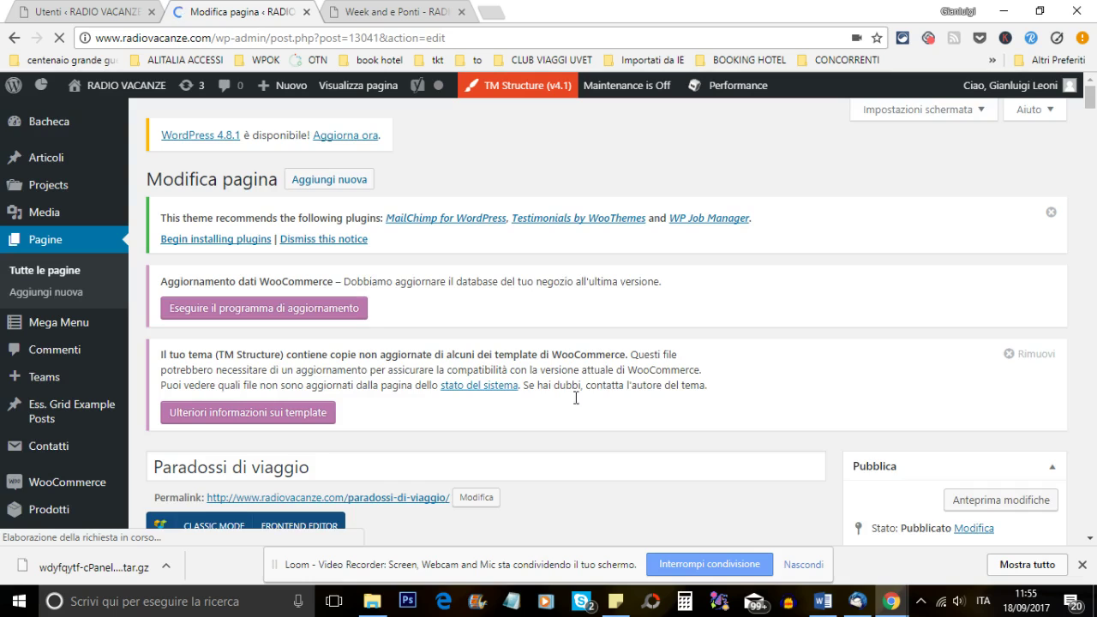
{"action": "scroll", "coordinate": [576, 398], "scroll_direction": "down", "scroll_amount": 3}
{"action": "scroll", "coordinate": [612, 386], "scroll_direction": "down", "scroll_amount": 5}
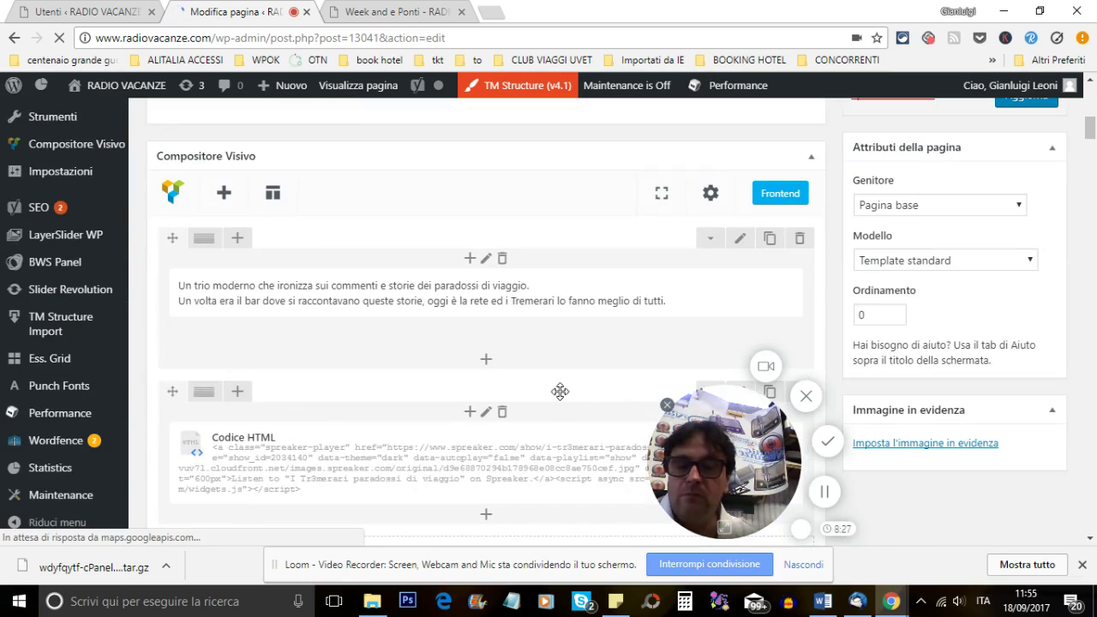
{"action": "scroll", "coordinate": [394, 365], "scroll_direction": "down", "scroll_amount": 1}
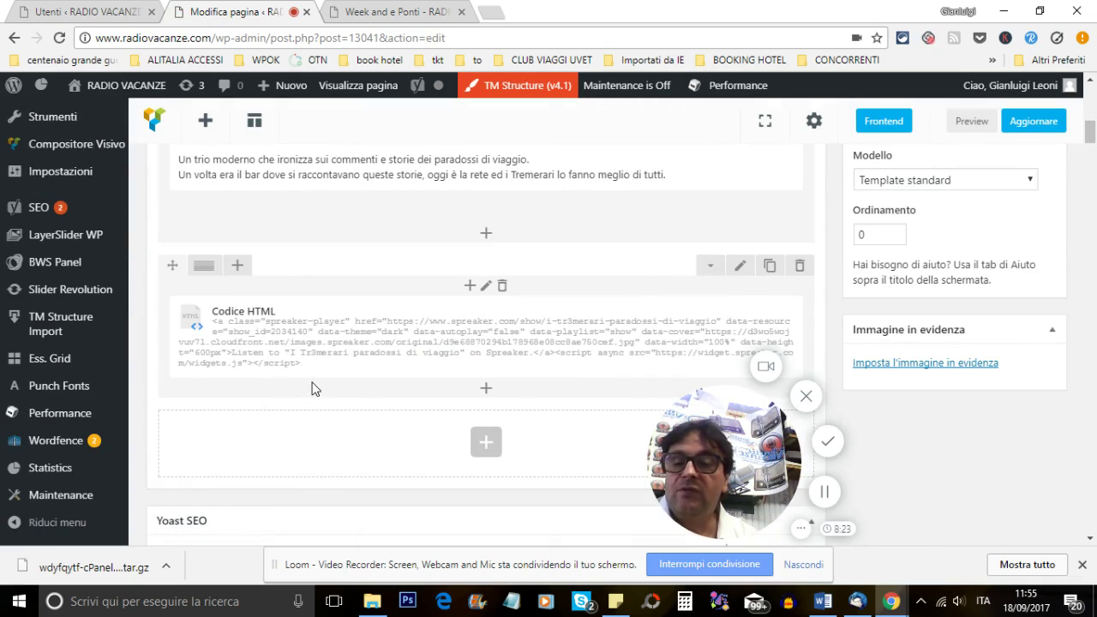
{"action": "mouse_move", "coordinate": [317, 354]}
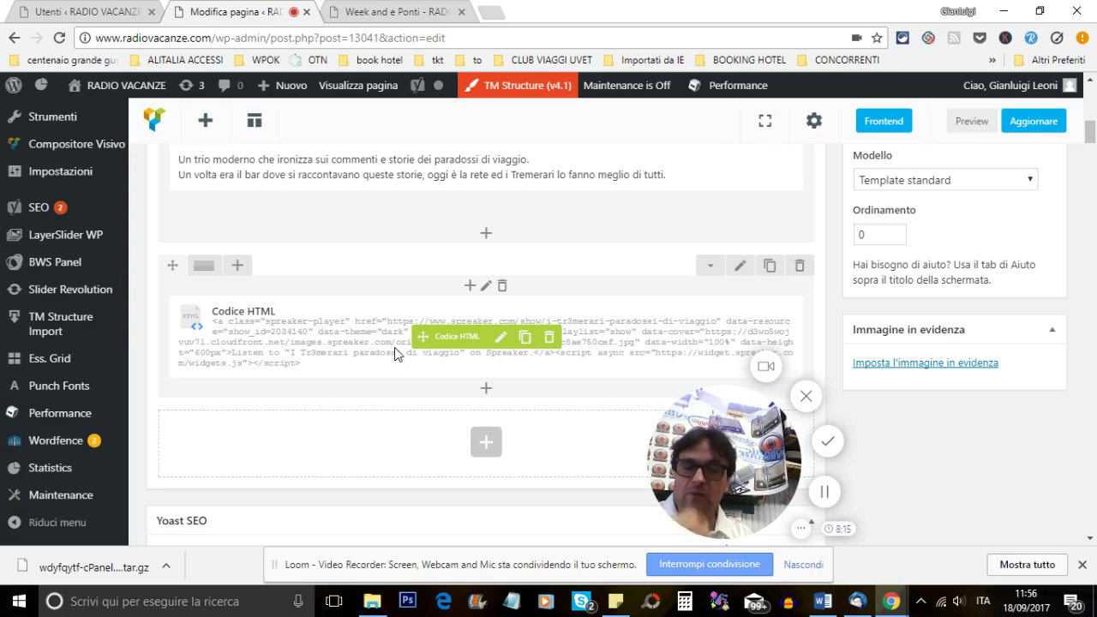
{"action": "left_click", "coordinate": [500, 15]}
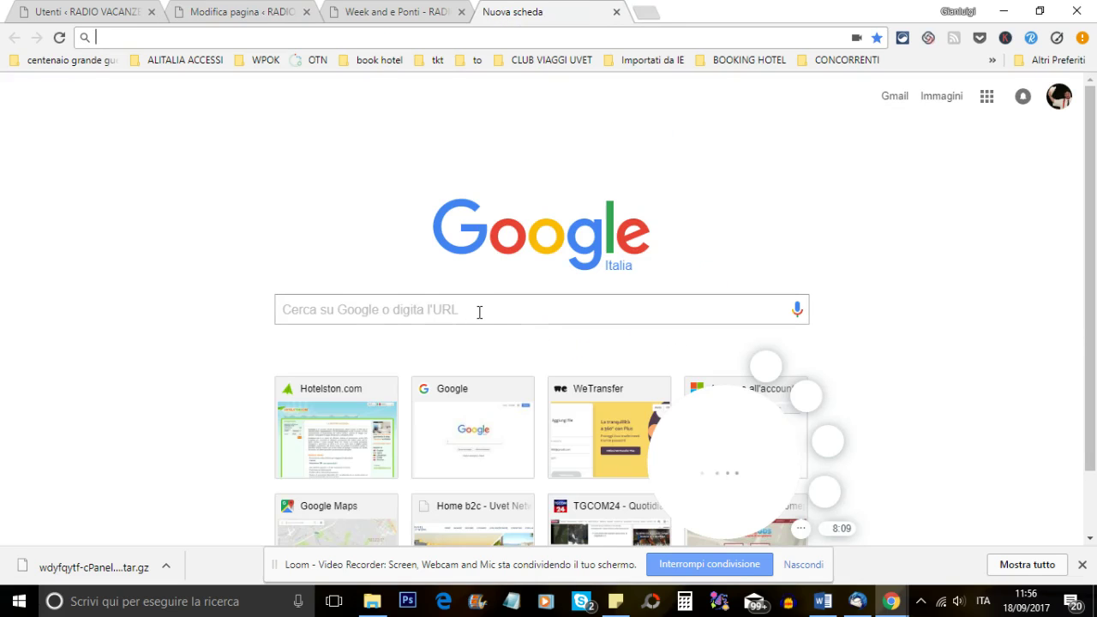
Step: Search Google for 'sreaker', then clear the misspelled search term
{"action": "left_click", "coordinate": [480, 312]}
{"action": "type", "text": "s"}
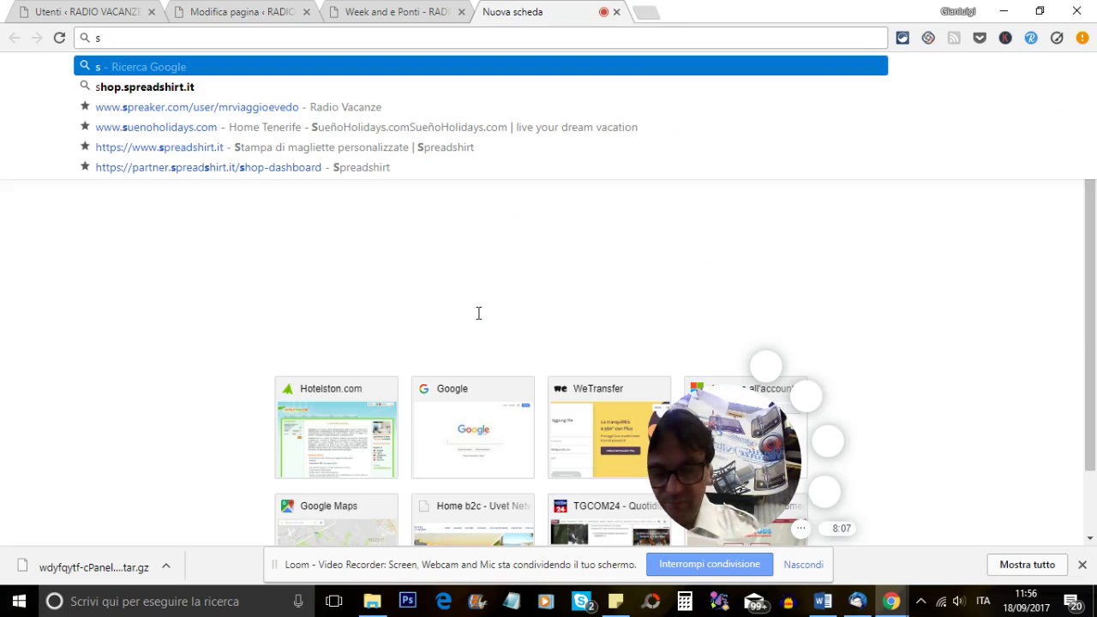
{"action": "type", "text": "rea"}
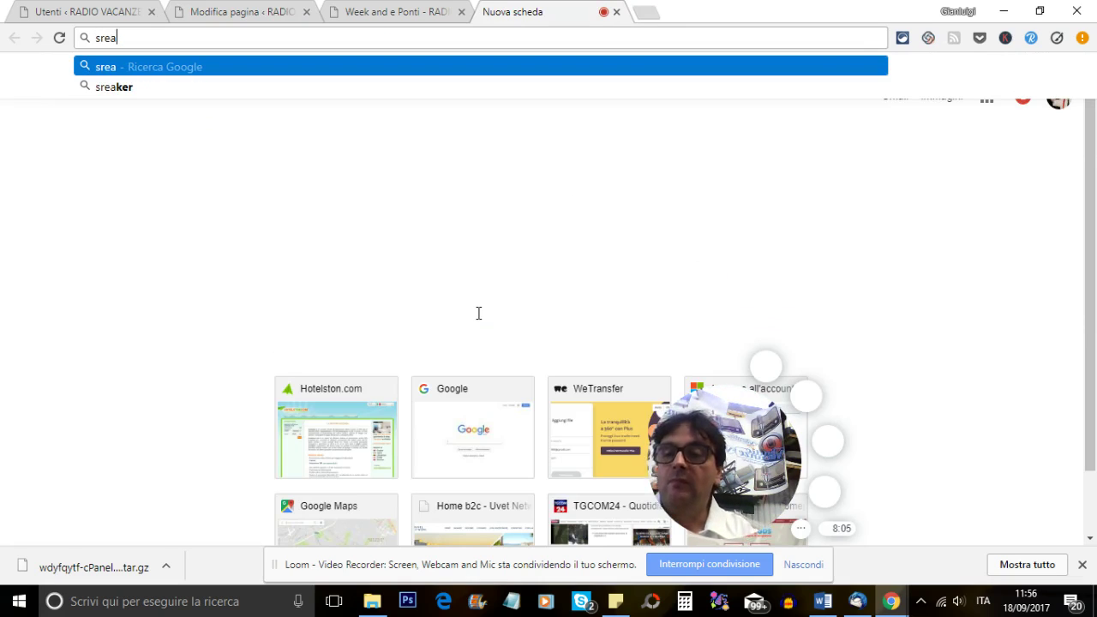
{"action": "left_click", "coordinate": [130, 89]}
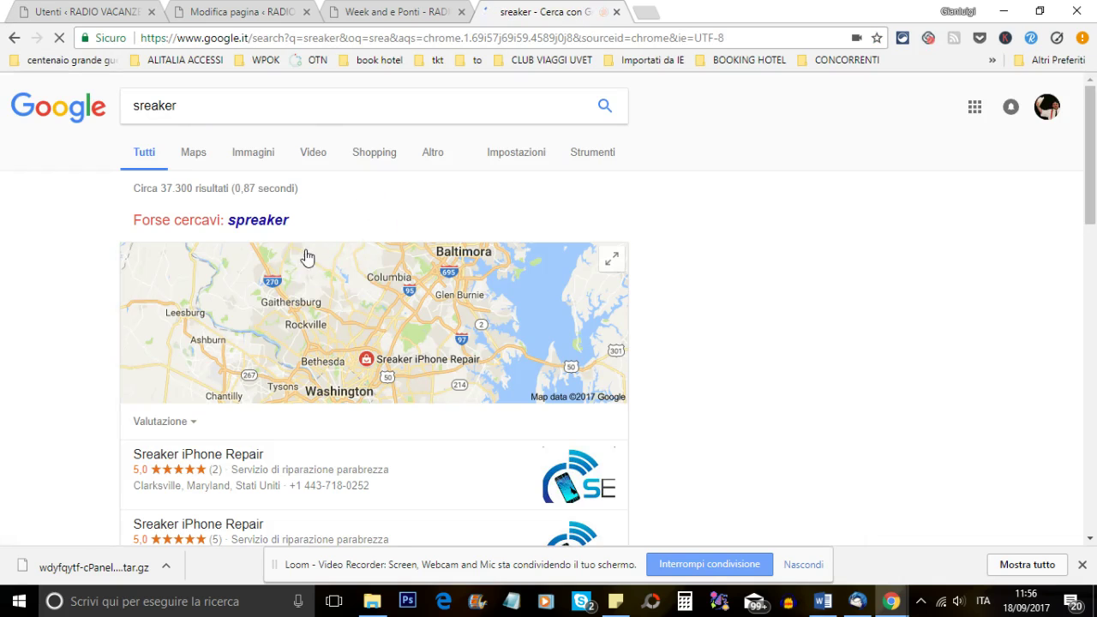
{"action": "left_click_drag", "start_coordinate": [176, 105], "coordinate": [118, 117]}
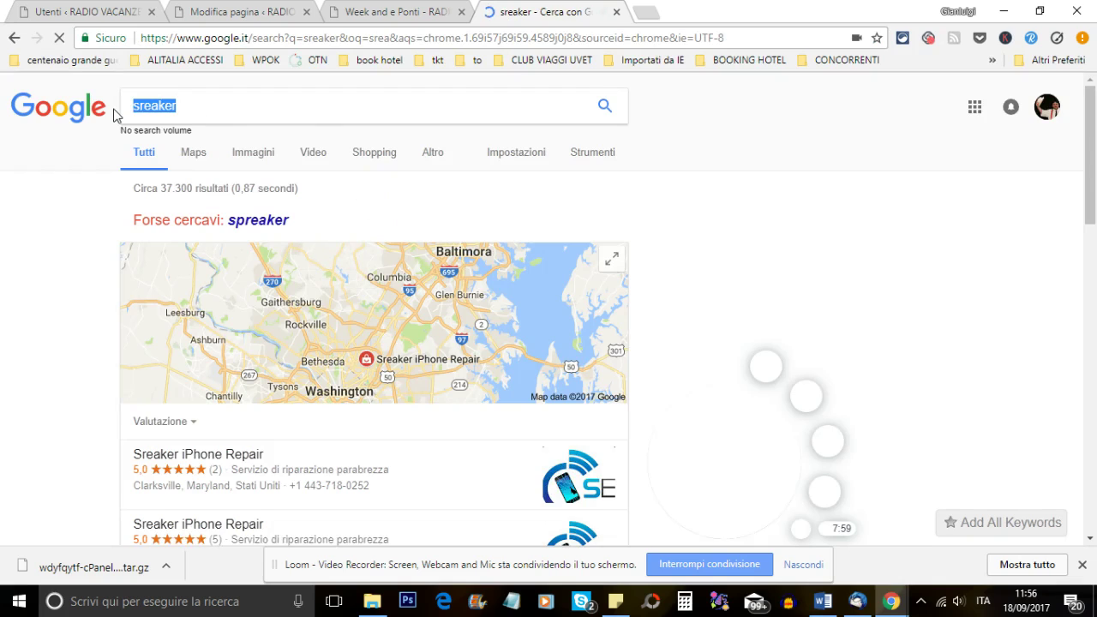
{"action": "key", "text": "BackSpace"}
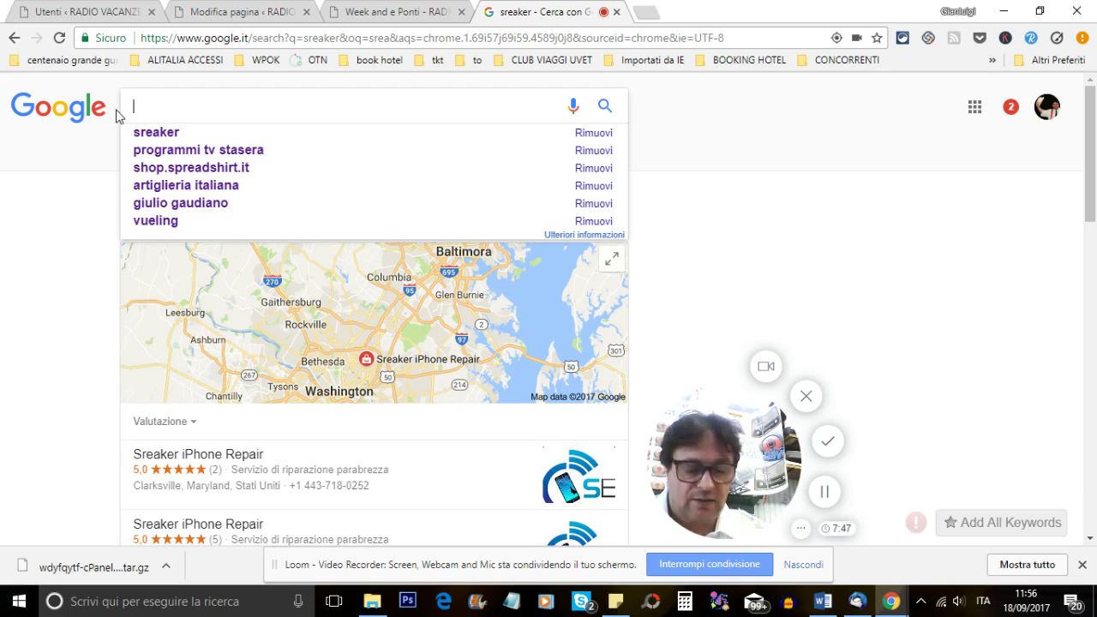
Step: Search for mrviaggioevedo and open the Radio Vacanze Spreaker profile
{"action": "type", "text": "mr"}
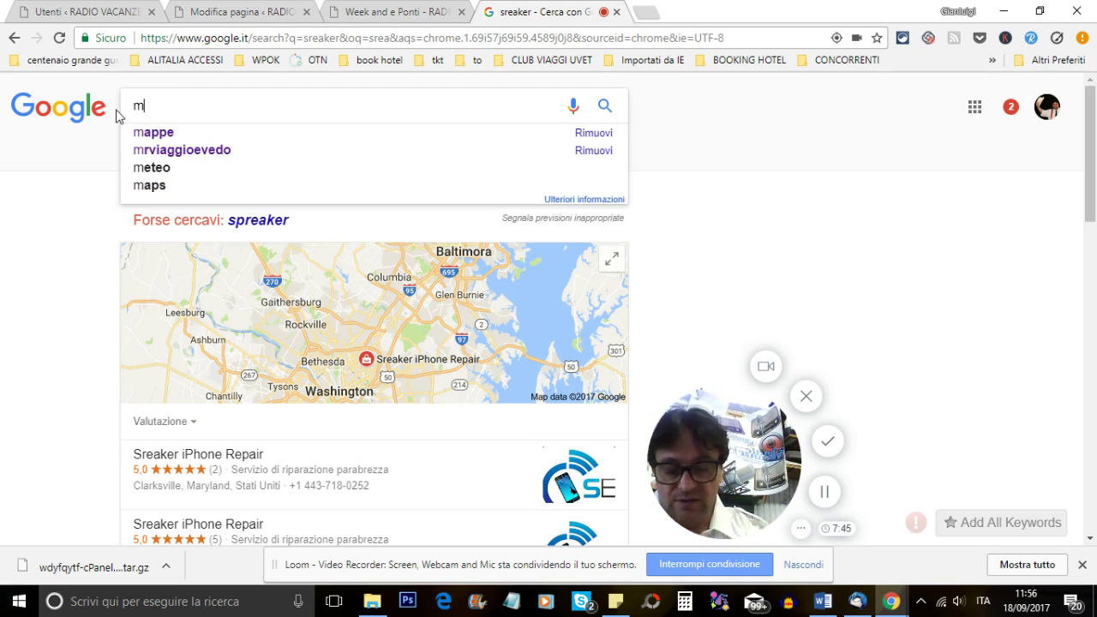
{"action": "left_click", "coordinate": [228, 134]}
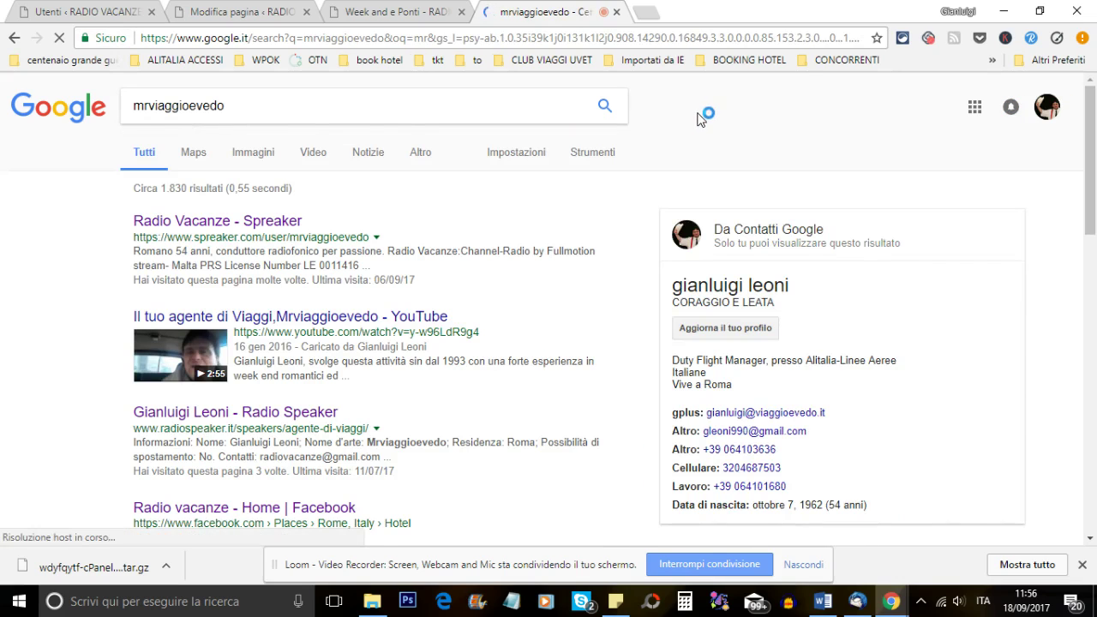
{"action": "left_click", "coordinate": [294, 229]}
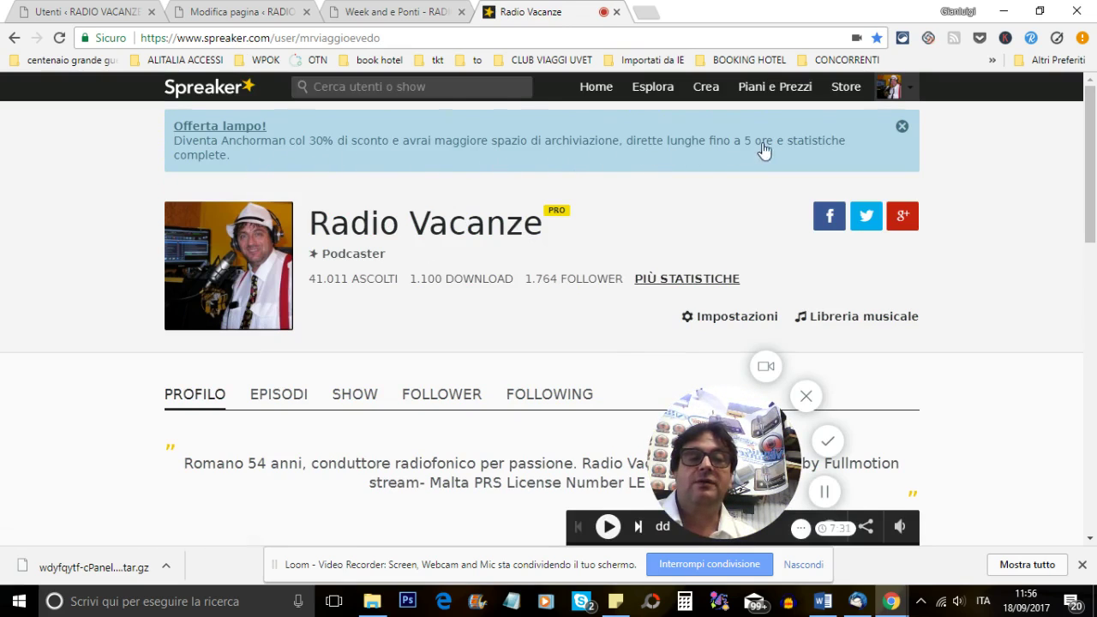
Step: Show the Radio Vacanze profile's SHOW list and browse its shows
{"action": "scroll", "coordinate": [605, 171], "scroll_direction": "down", "scroll_amount": 1}
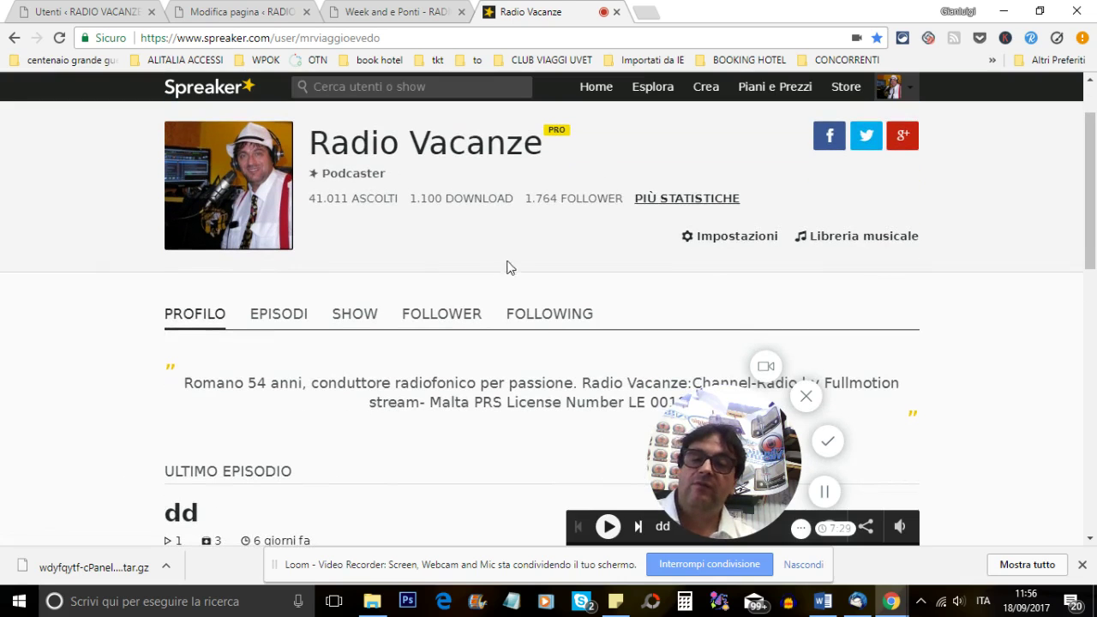
{"action": "scroll", "coordinate": [519, 273], "scroll_direction": "down", "scroll_amount": 2}
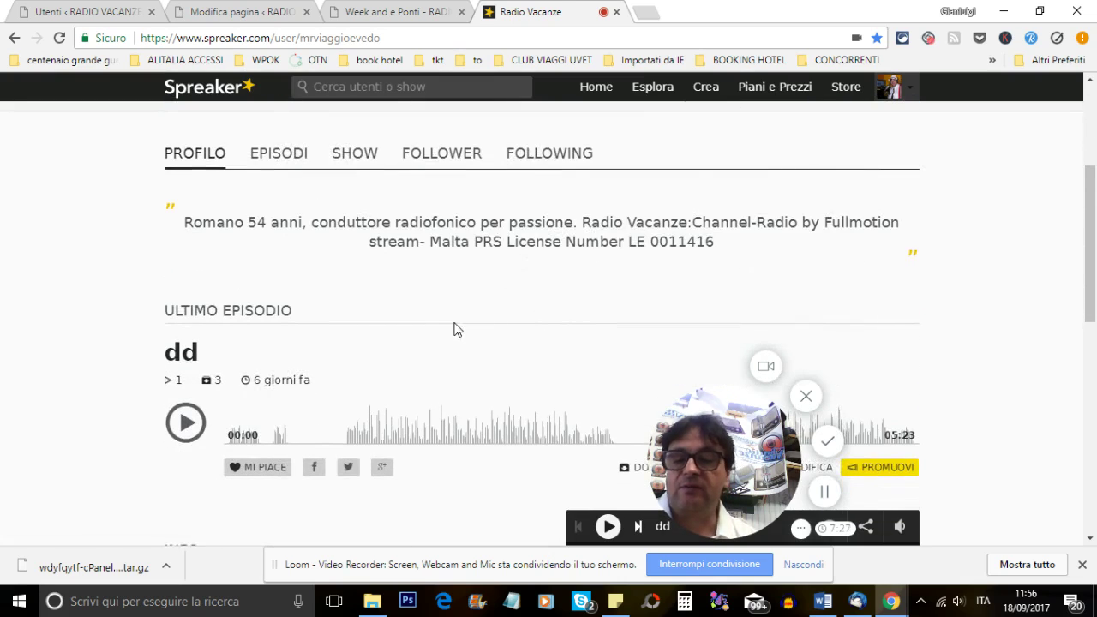
{"action": "scroll", "coordinate": [457, 330], "scroll_direction": "up", "scroll_amount": 3}
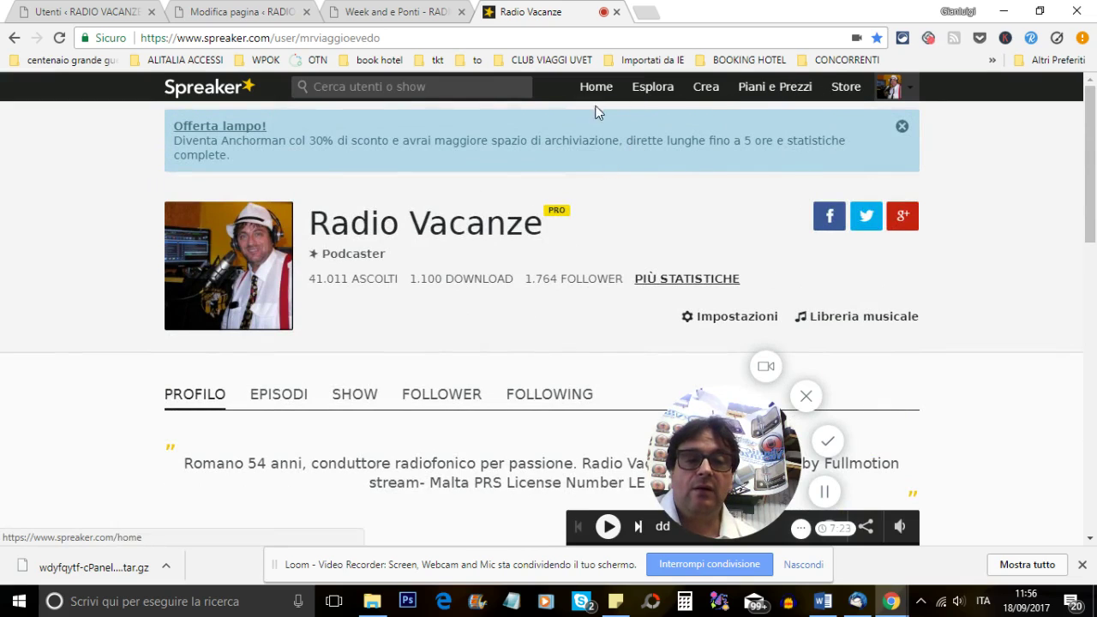
{"action": "left_click", "coordinate": [360, 400]}
{"action": "scroll", "coordinate": [364, 401], "scroll_direction": "down", "scroll_amount": 4}
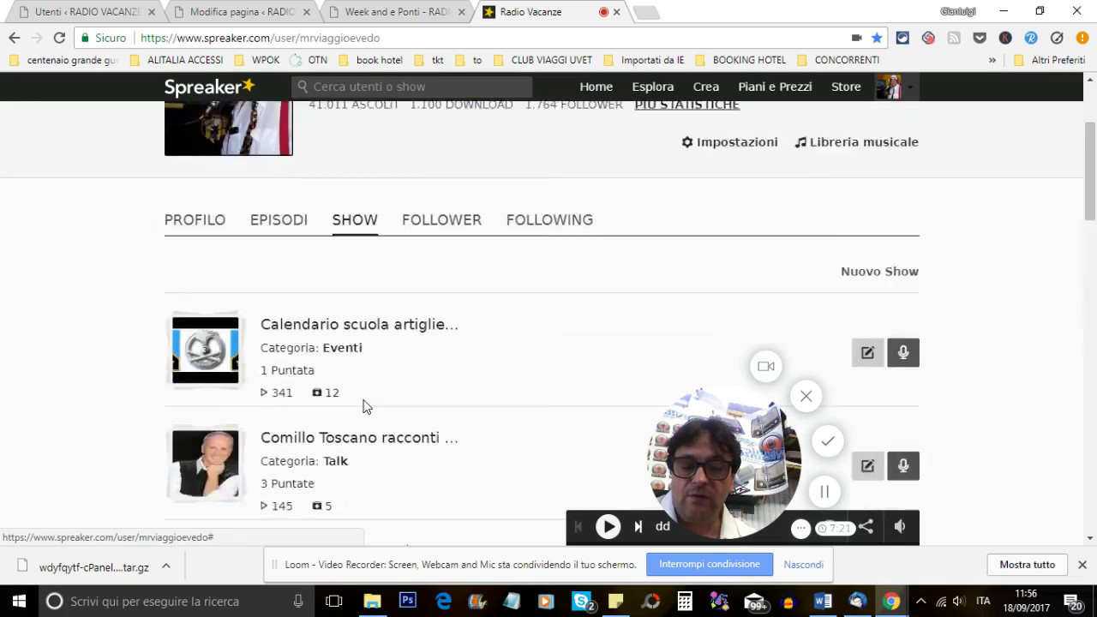
{"action": "scroll", "coordinate": [371, 402], "scroll_direction": "down", "scroll_amount": 3}
{"action": "scroll", "coordinate": [454, 400], "scroll_direction": "down", "scroll_amount": 3}
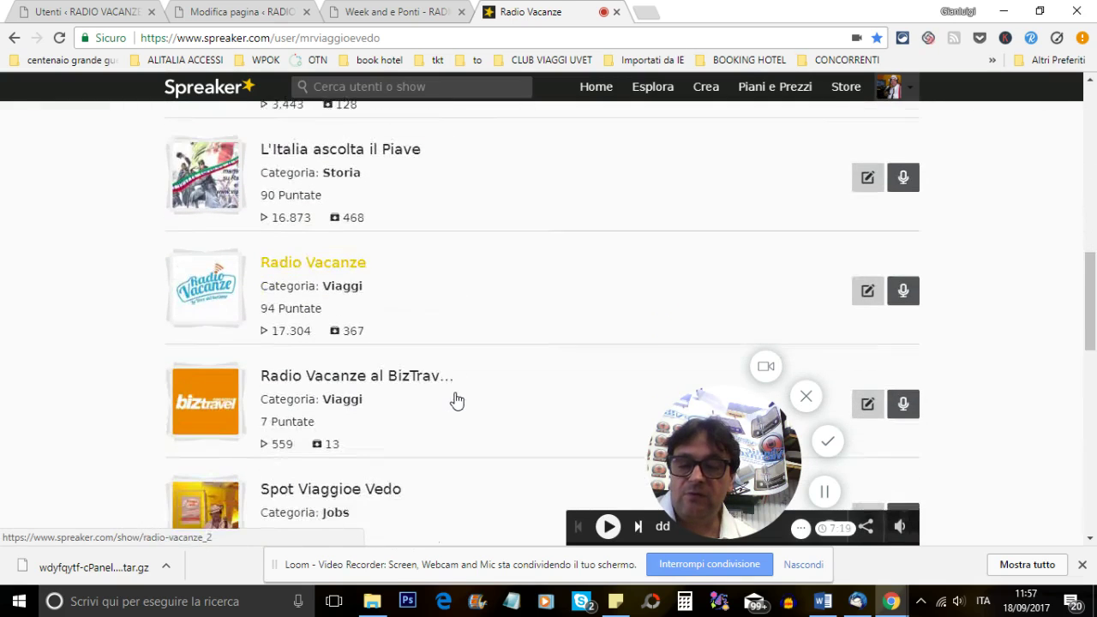
{"action": "scroll", "coordinate": [455, 400], "scroll_direction": "down", "scroll_amount": 2}
{"action": "scroll", "coordinate": [455, 400], "scroll_direction": "up", "scroll_amount": 8}
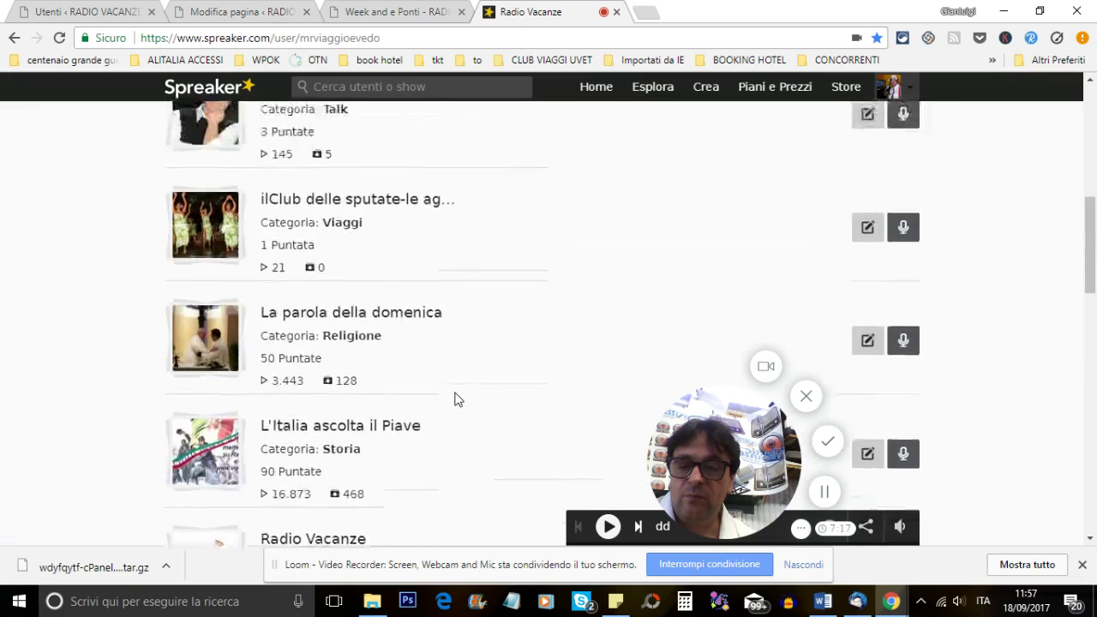
{"action": "scroll", "coordinate": [455, 400], "scroll_direction": "up", "scroll_amount": 3}
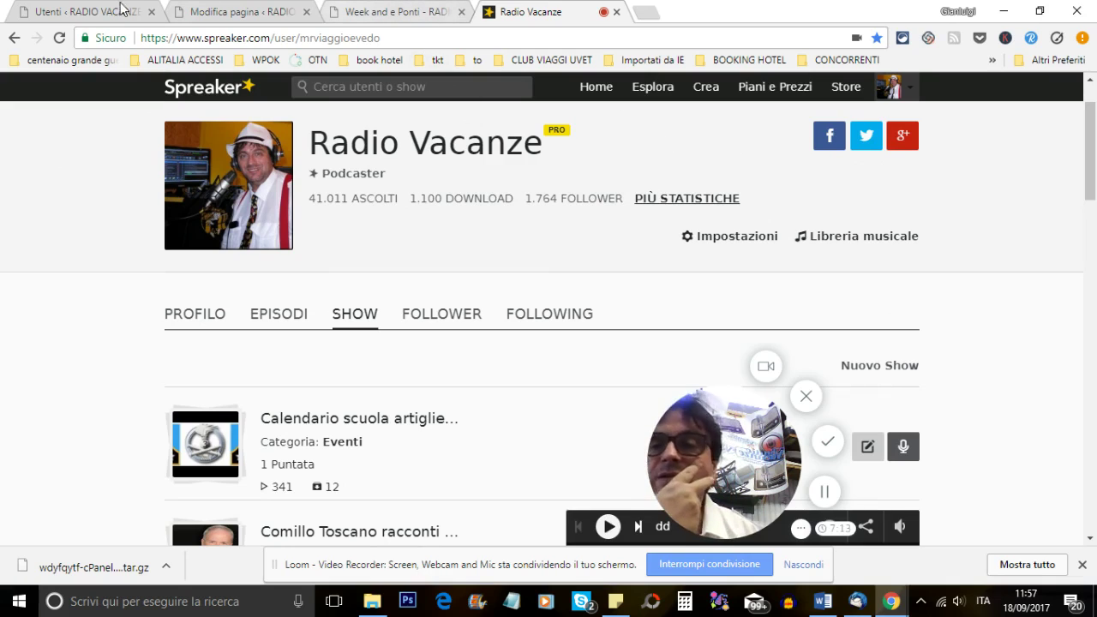
Step: Log back into WordPress, dismiss the Facebook notification, and return to the page editor
{"action": "left_click", "coordinate": [77, 12]}
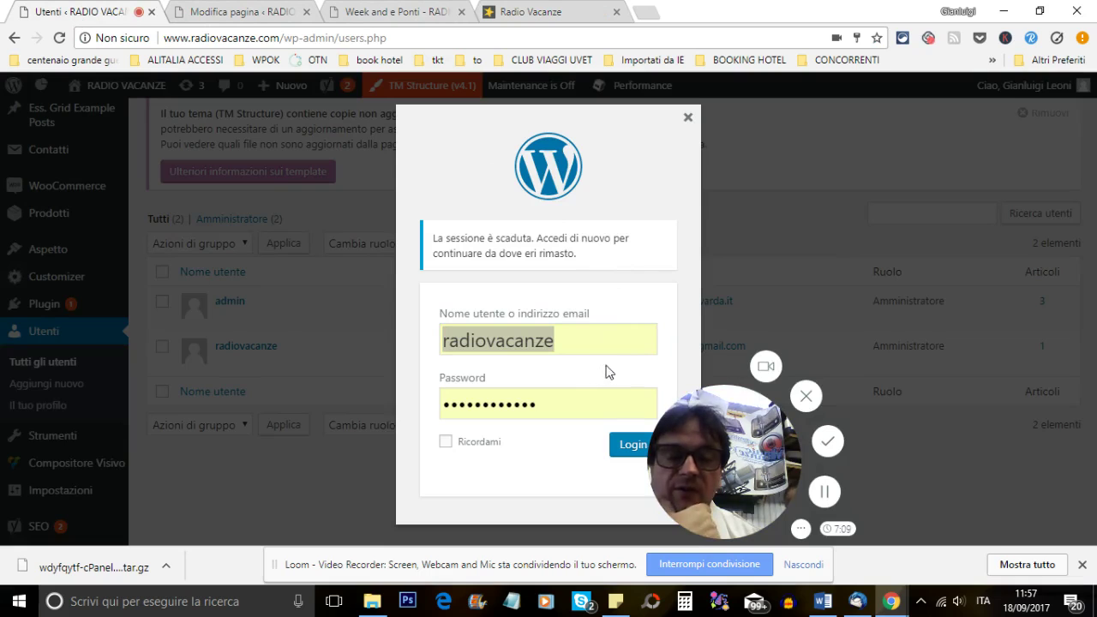
{"action": "left_click", "coordinate": [687, 119]}
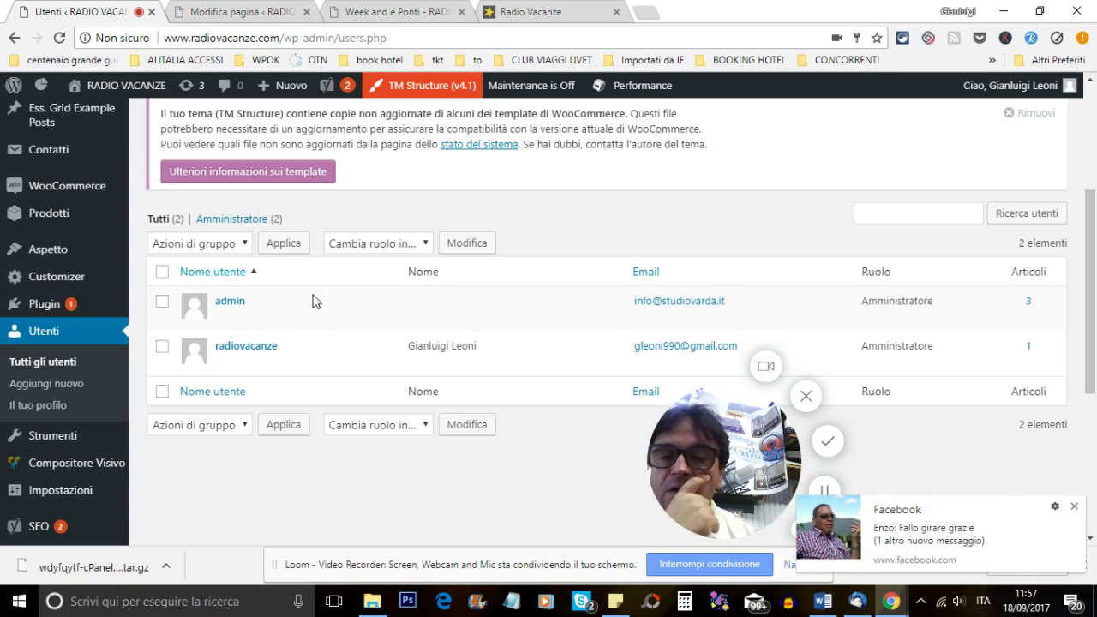
{"action": "left_click", "coordinate": [1075, 507]}
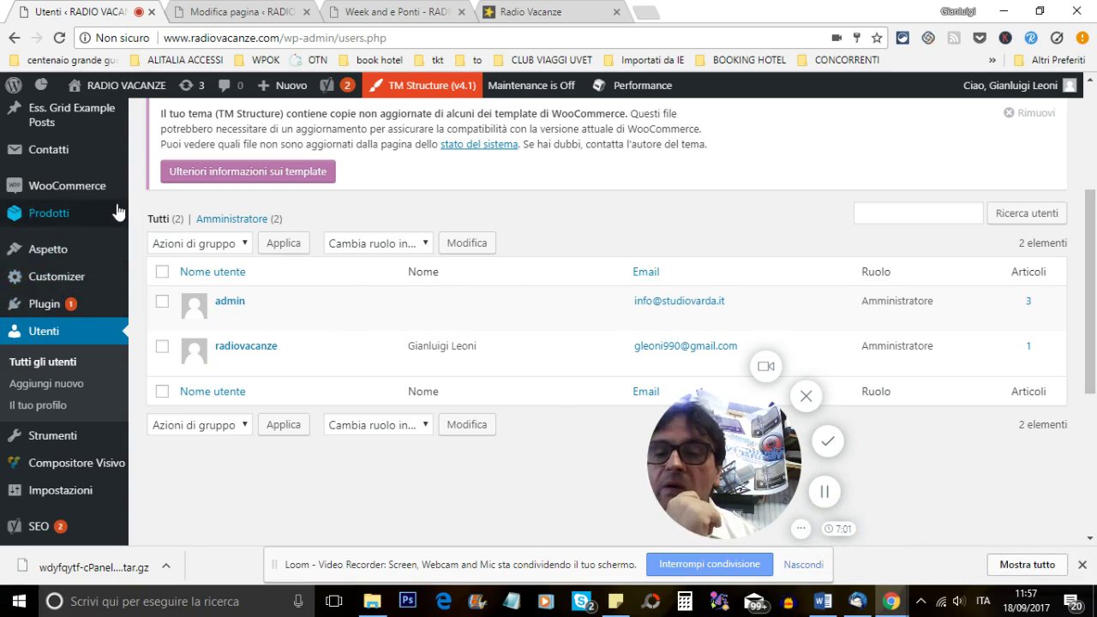
{"action": "scroll", "coordinate": [160, 237], "scroll_direction": "up", "scroll_amount": 3}
{"action": "left_click", "coordinate": [255, 11]}
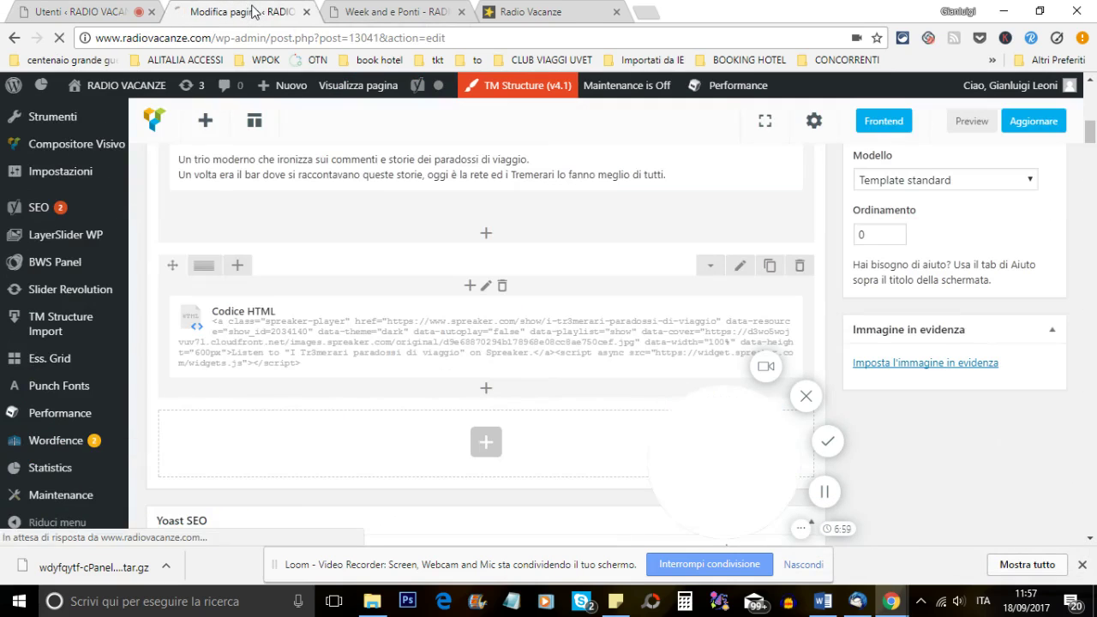
{"action": "left_click", "coordinate": [395, 20]}
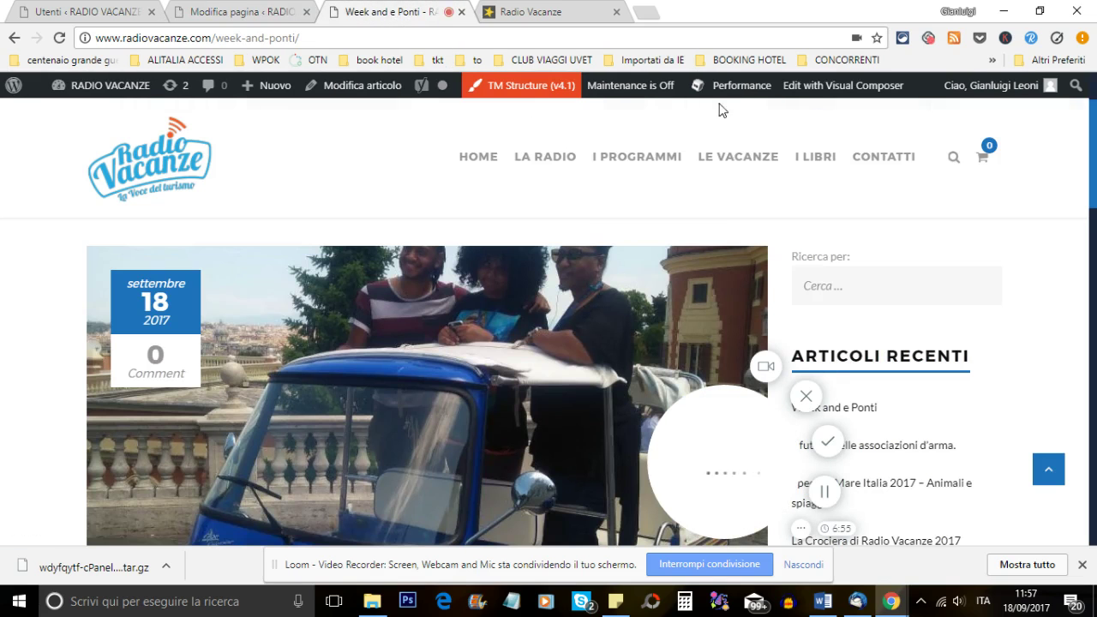
{"action": "mouse_move", "coordinate": [627, 161]}
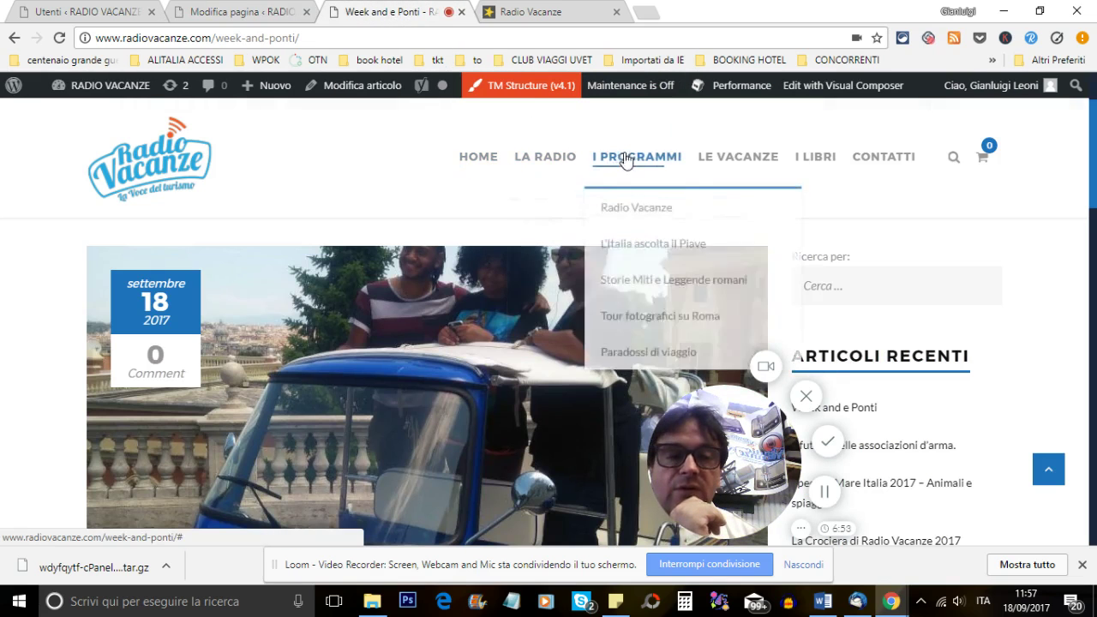
{"action": "left_click", "coordinate": [644, 350]}
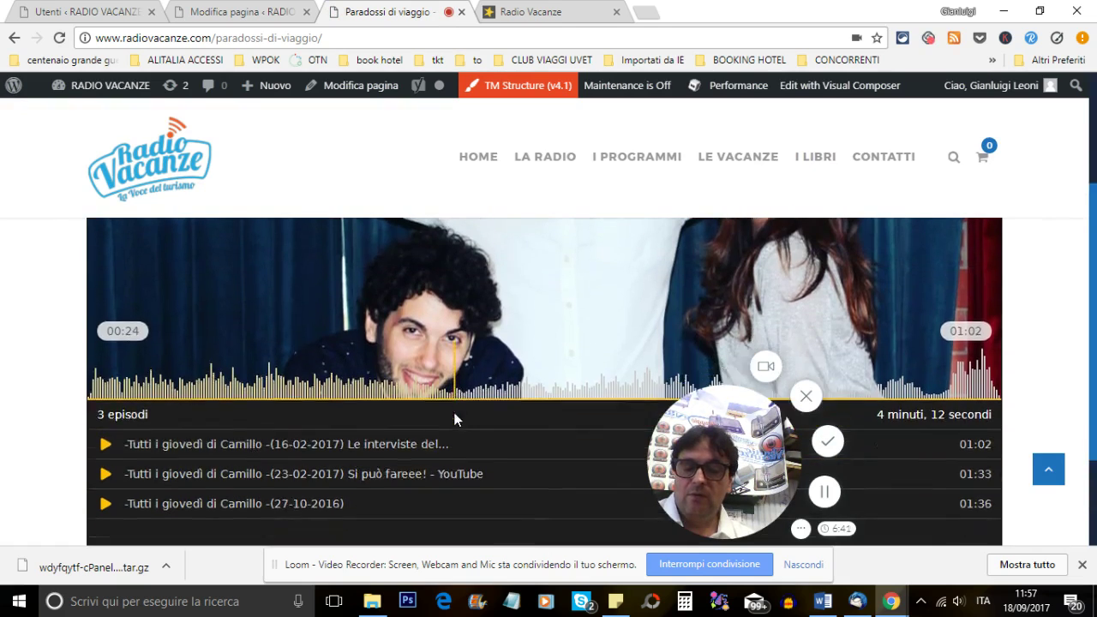
{"action": "scroll", "coordinate": [463, 400], "scroll_direction": "up", "scroll_amount": 2}
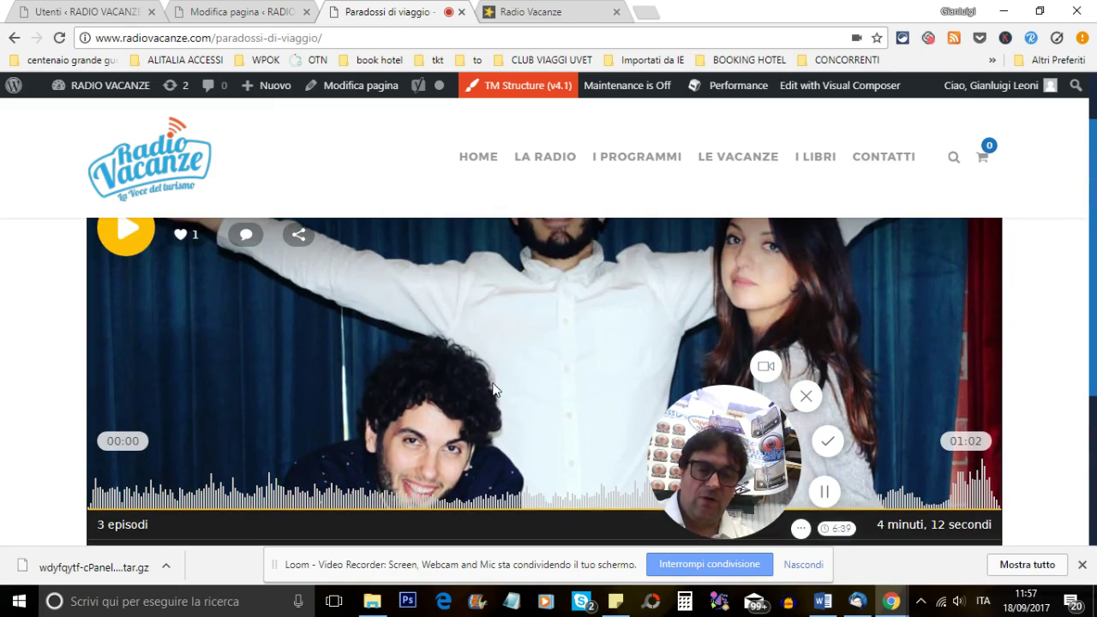
{"action": "scroll", "coordinate": [512, 385], "scroll_direction": "down", "scroll_amount": 2}
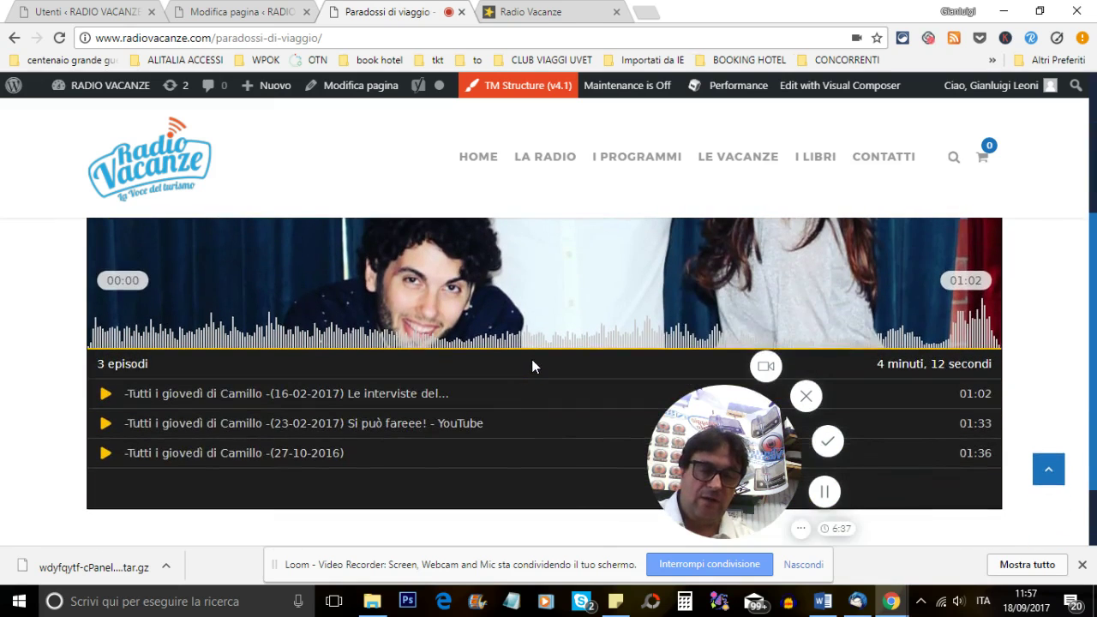
{"action": "scroll", "coordinate": [531, 363], "scroll_direction": "up", "scroll_amount": 2}
{"action": "scroll", "coordinate": [537, 365], "scroll_direction": "up", "scroll_amount": 3}
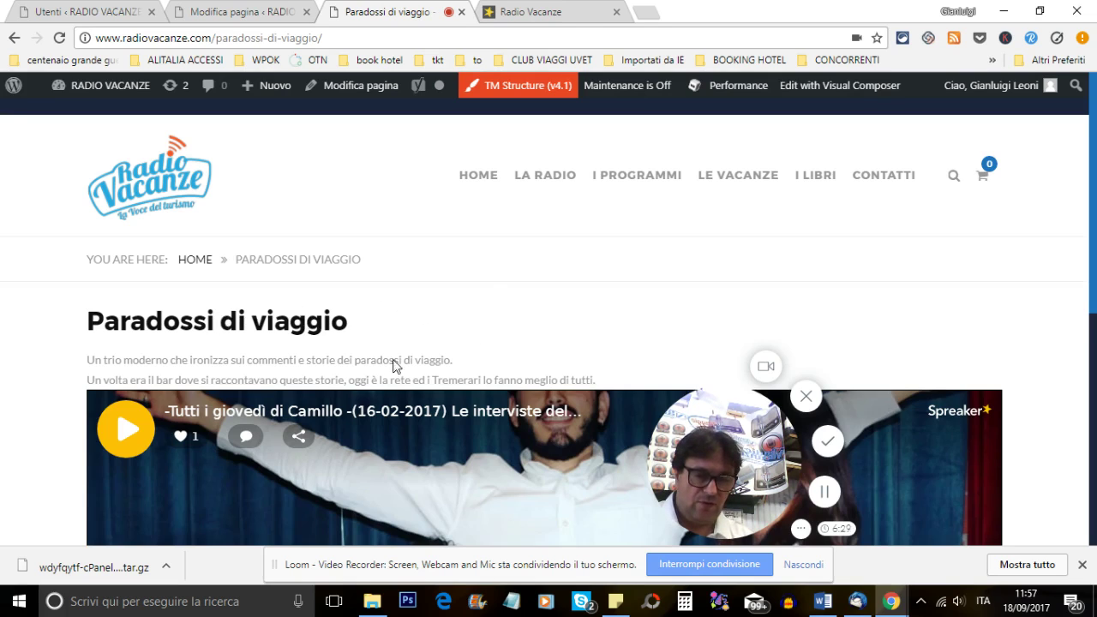
{"action": "scroll", "coordinate": [373, 403], "scroll_direction": "down", "scroll_amount": 2}
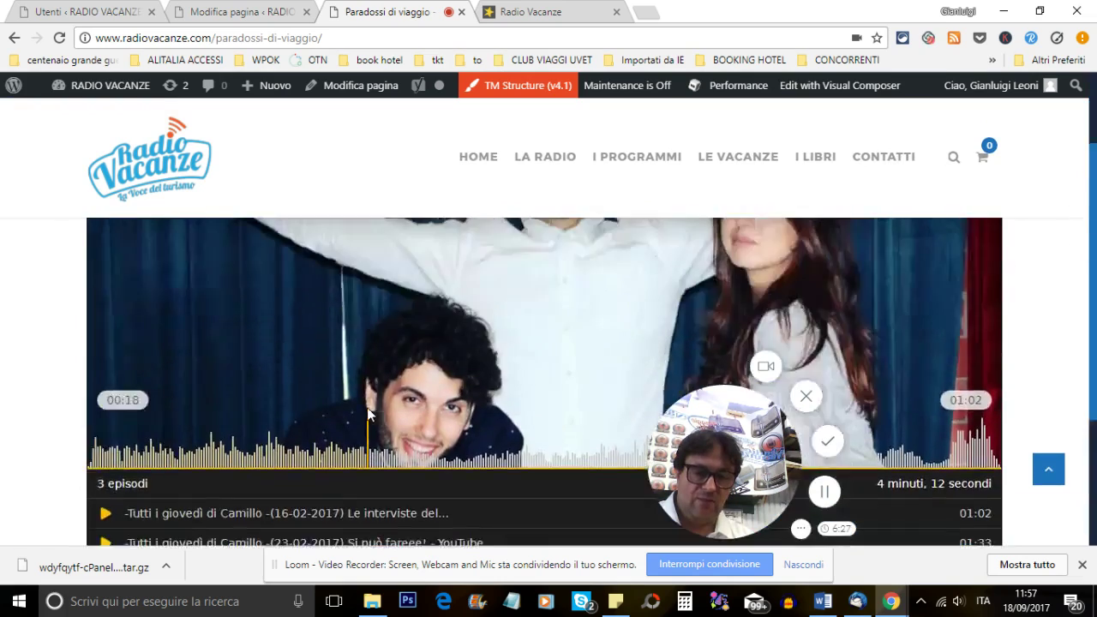
{"action": "scroll", "coordinate": [367, 407], "scroll_direction": "up", "scroll_amount": 4}
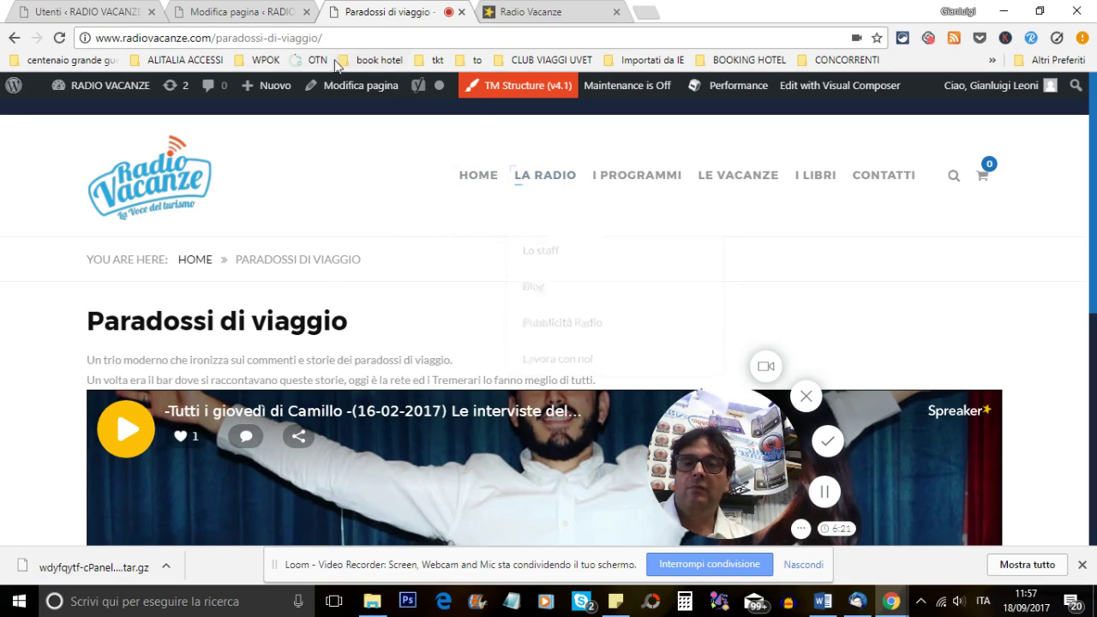
{"action": "left_click", "coordinate": [245, 12]}
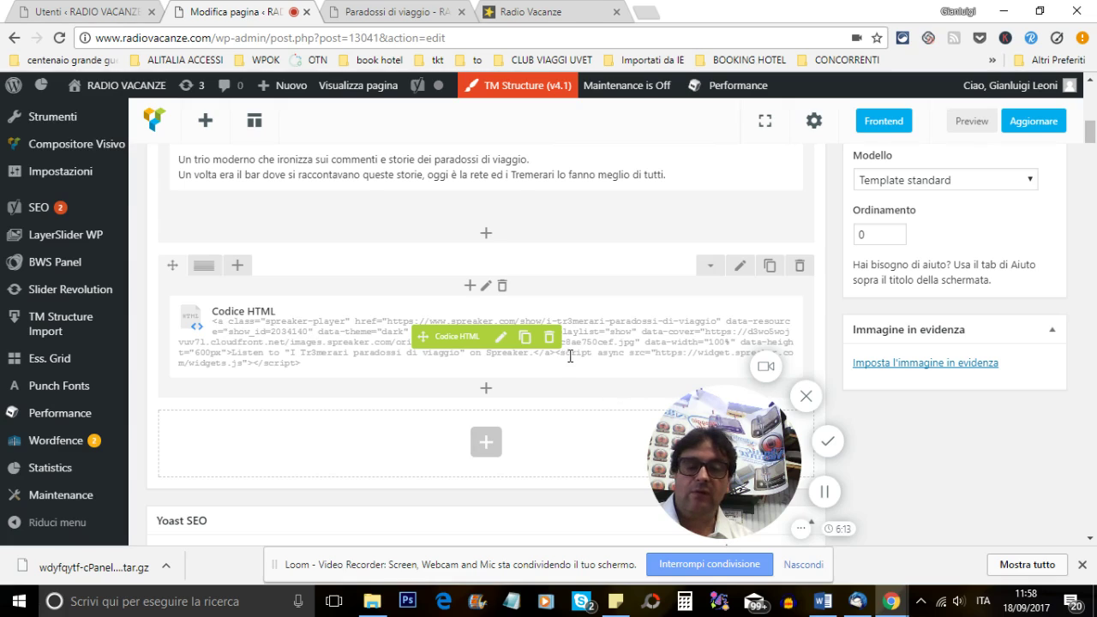
Step: Copy the existing Spreaker player code from the HTML code block
{"action": "left_click", "coordinate": [499, 343]}
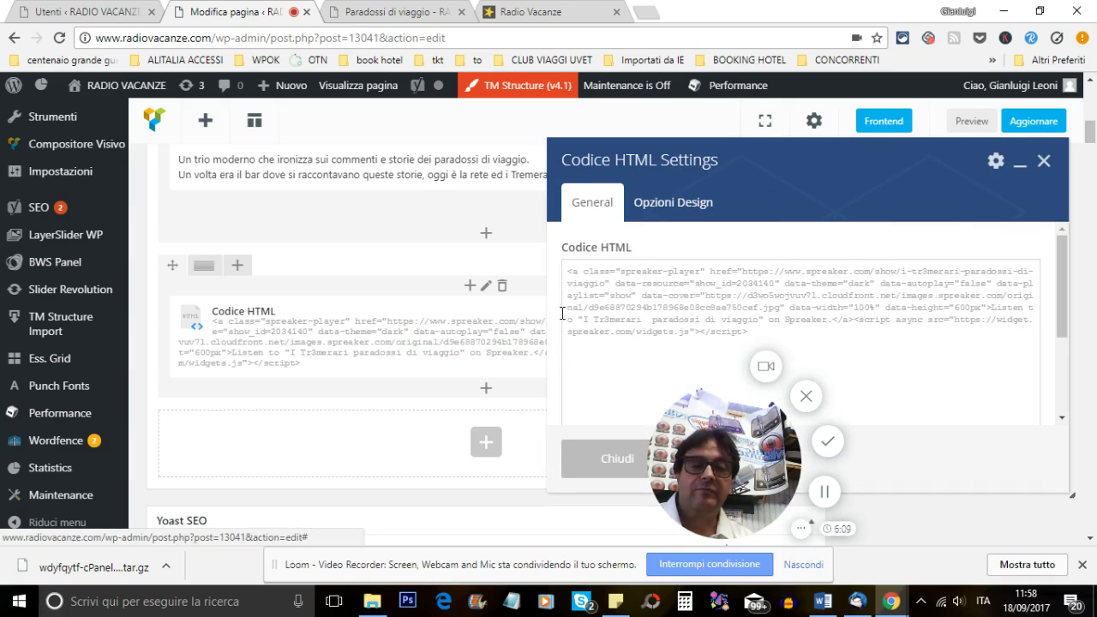
{"action": "left_click_drag", "start_coordinate": [573, 273], "coordinate": [906, 365]}
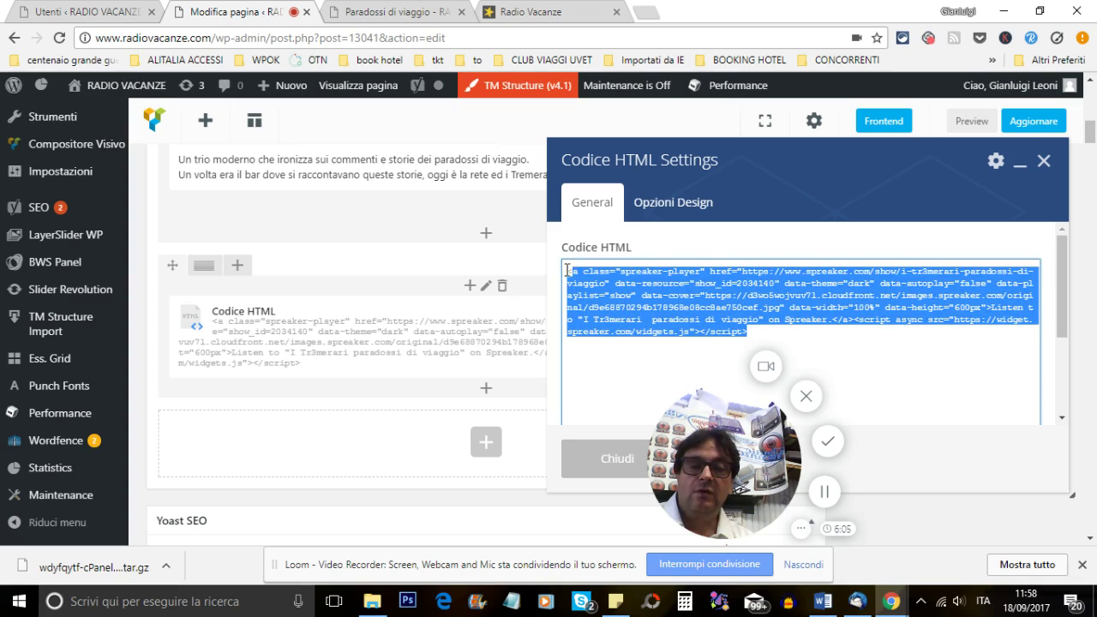
{"action": "left_click_drag", "start_coordinate": [567, 271], "coordinate": [818, 338]}
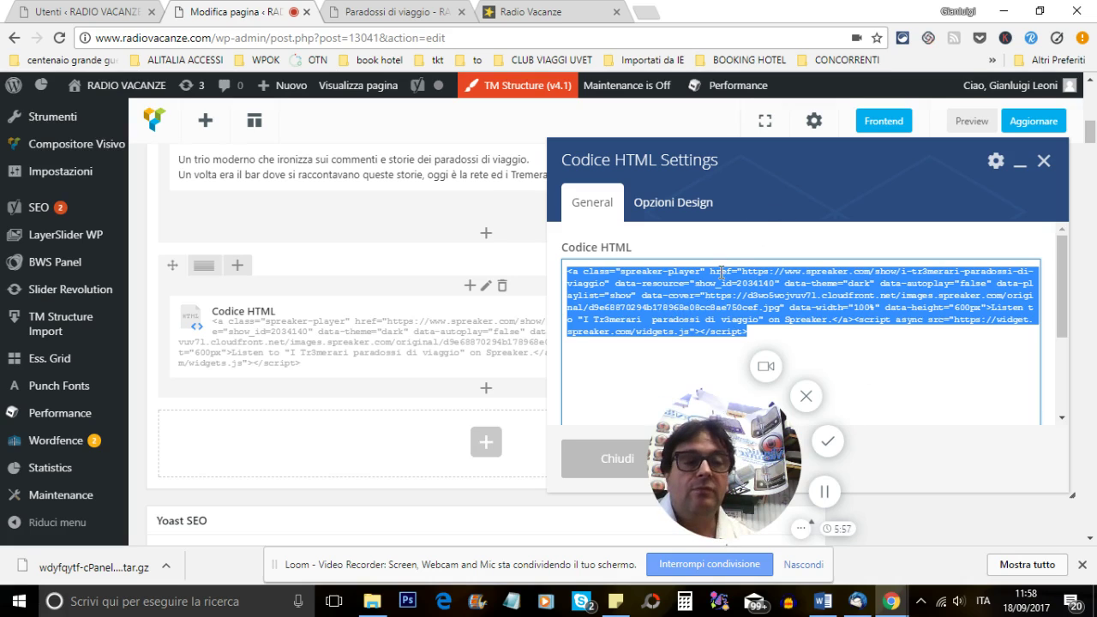
{"action": "right_click", "coordinate": [703, 296]}
{"action": "left_click", "coordinate": [710, 328]}
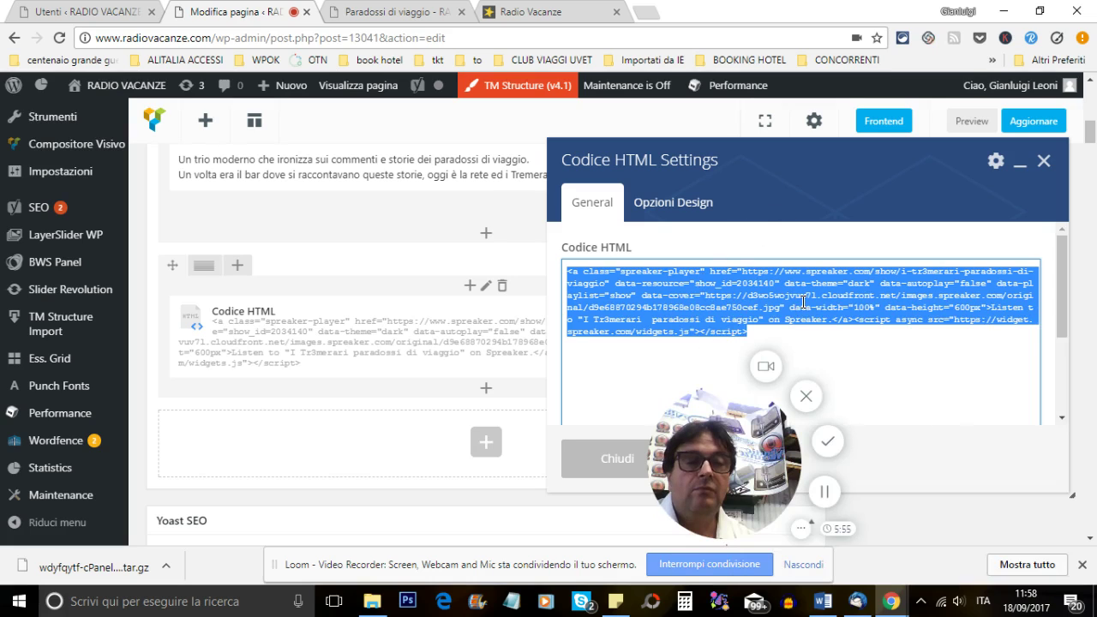
{"action": "left_click", "coordinate": [1045, 164]}
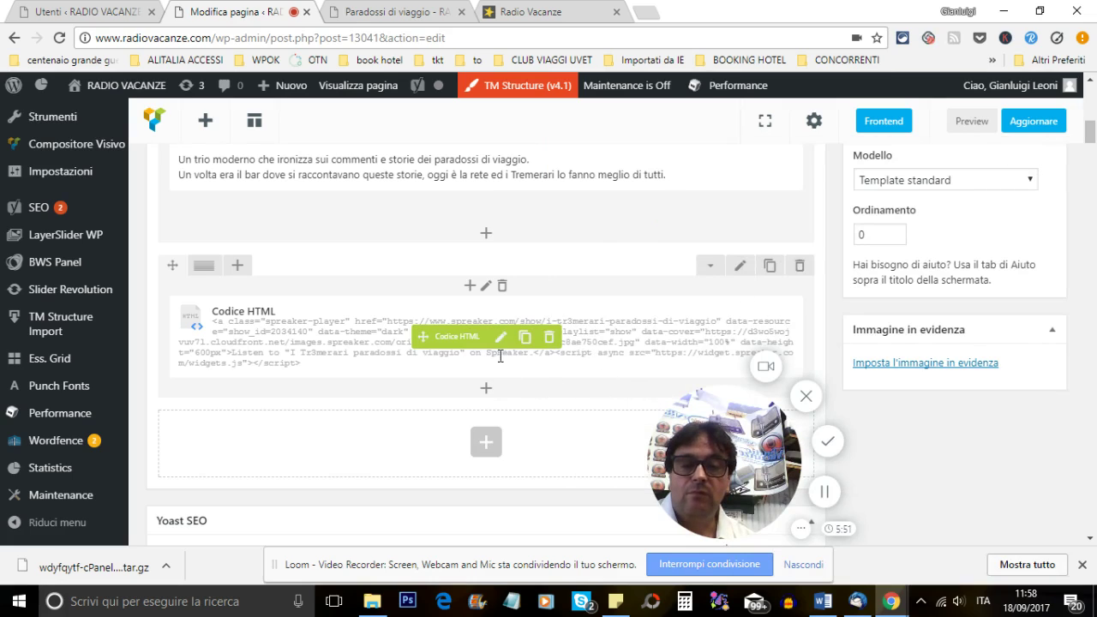
Step: Cut the player code out of the HTML block, save it, and update the page
{"action": "left_click", "coordinate": [501, 339]}
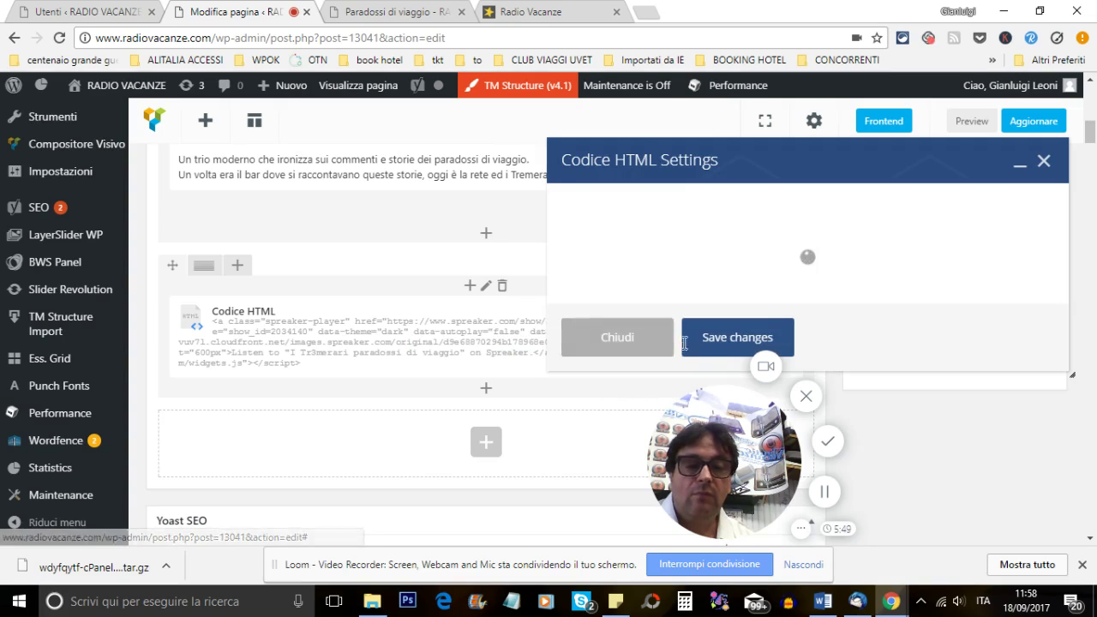
{"action": "left_click_drag", "start_coordinate": [568, 274], "coordinate": [757, 343]}
{"action": "right_click", "coordinate": [662, 307]}
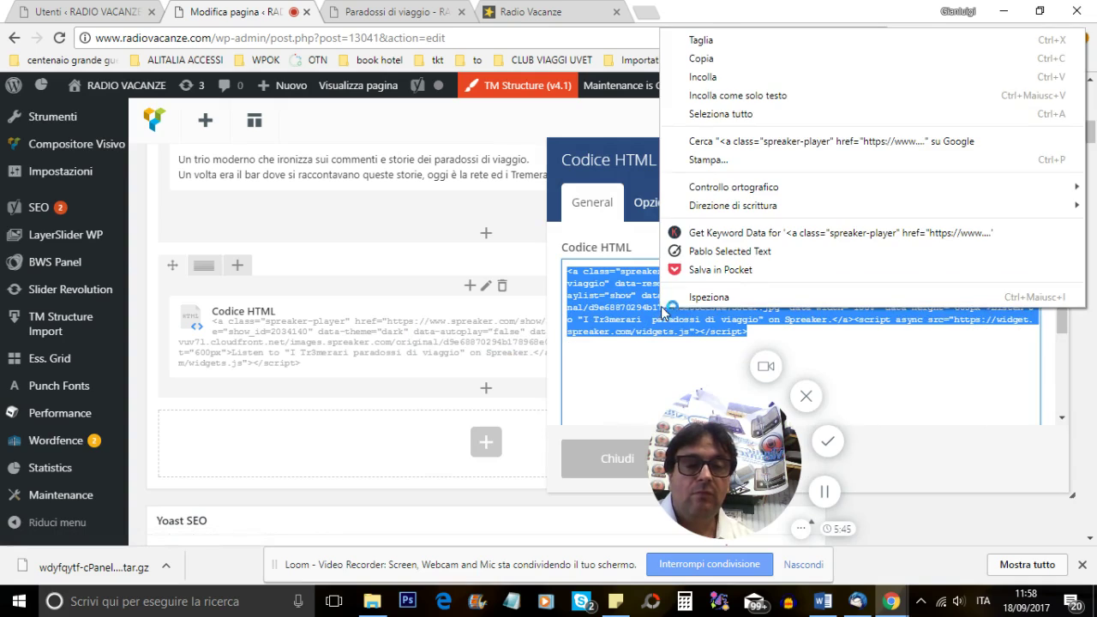
{"action": "left_click", "coordinate": [693, 60]}
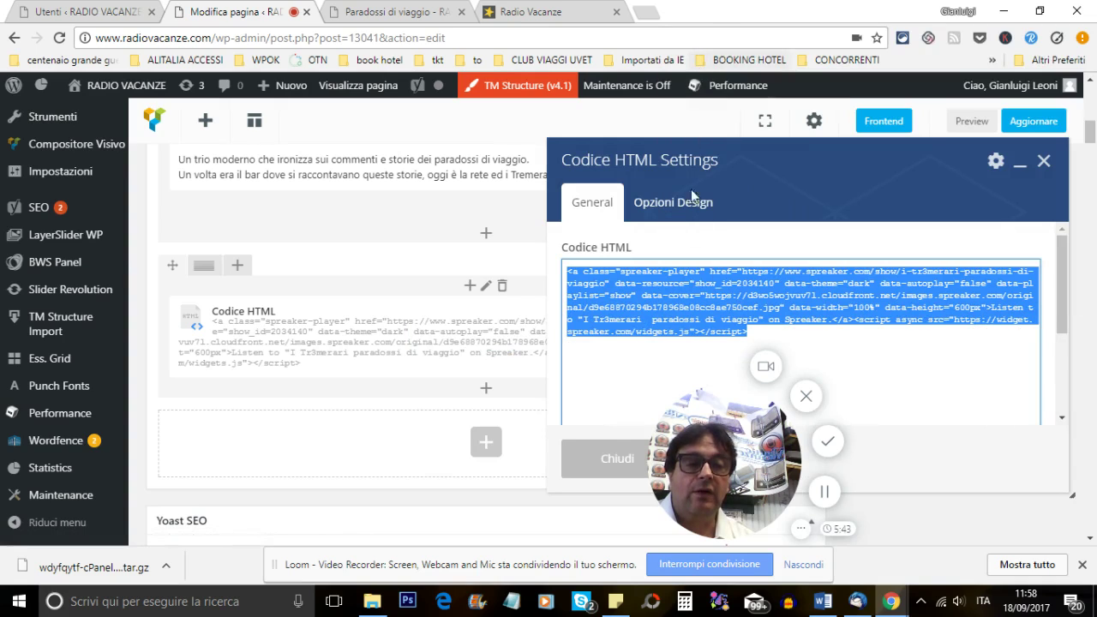
{"action": "right_click", "coordinate": [686, 319]}
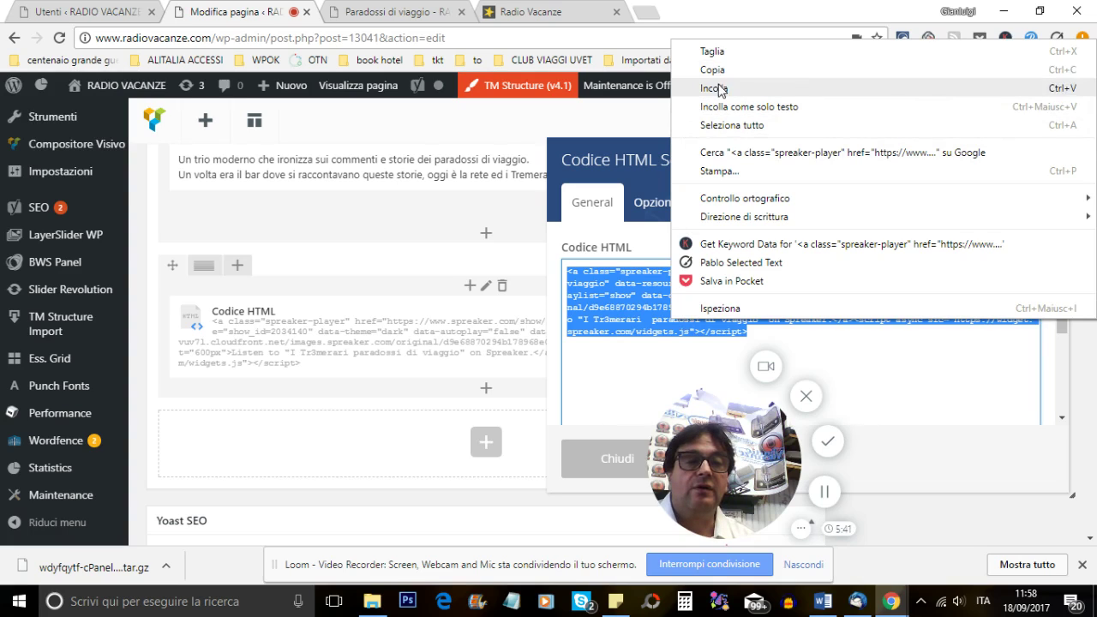
{"action": "left_click", "coordinate": [718, 50]}
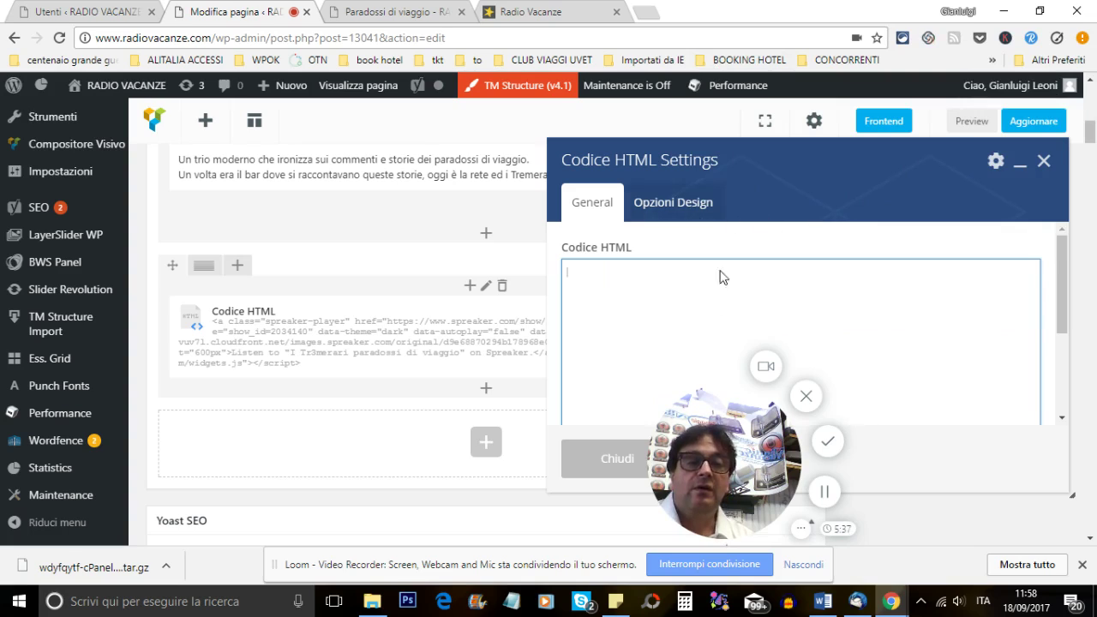
{"action": "left_click_drag", "start_coordinate": [734, 440], "coordinate": [293, 430]}
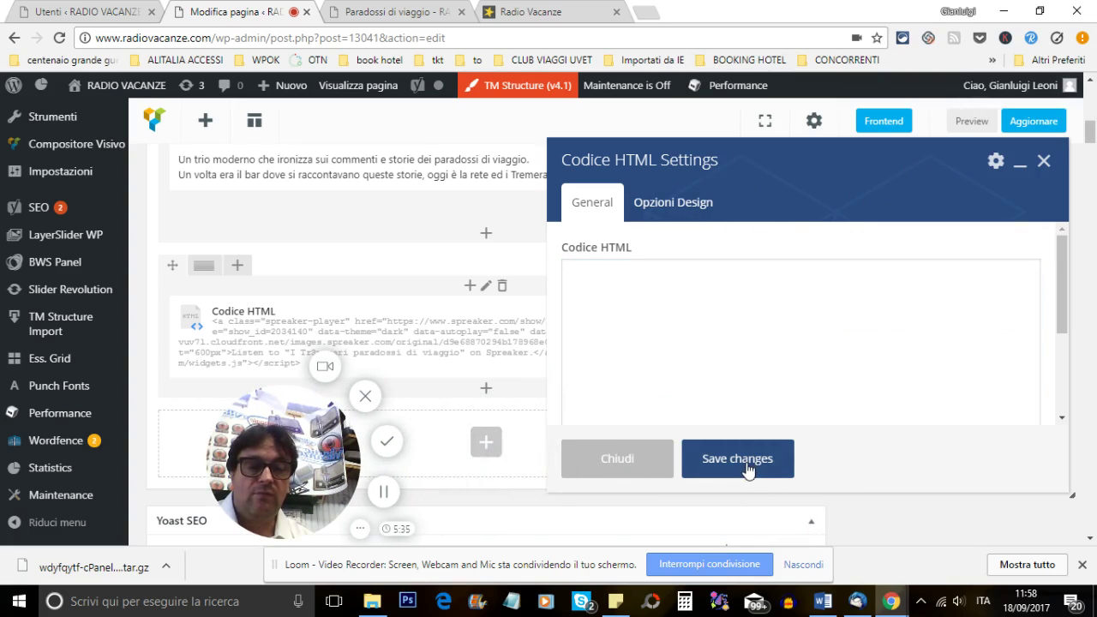
{"action": "left_click", "coordinate": [746, 463]}
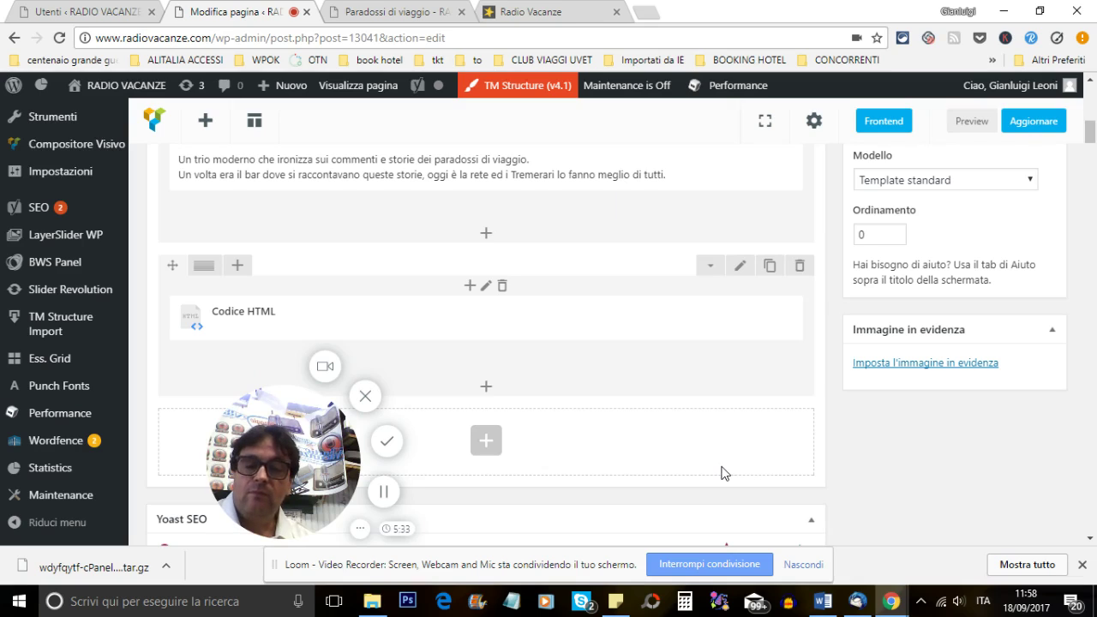
{"action": "left_click", "coordinate": [1030, 128]}
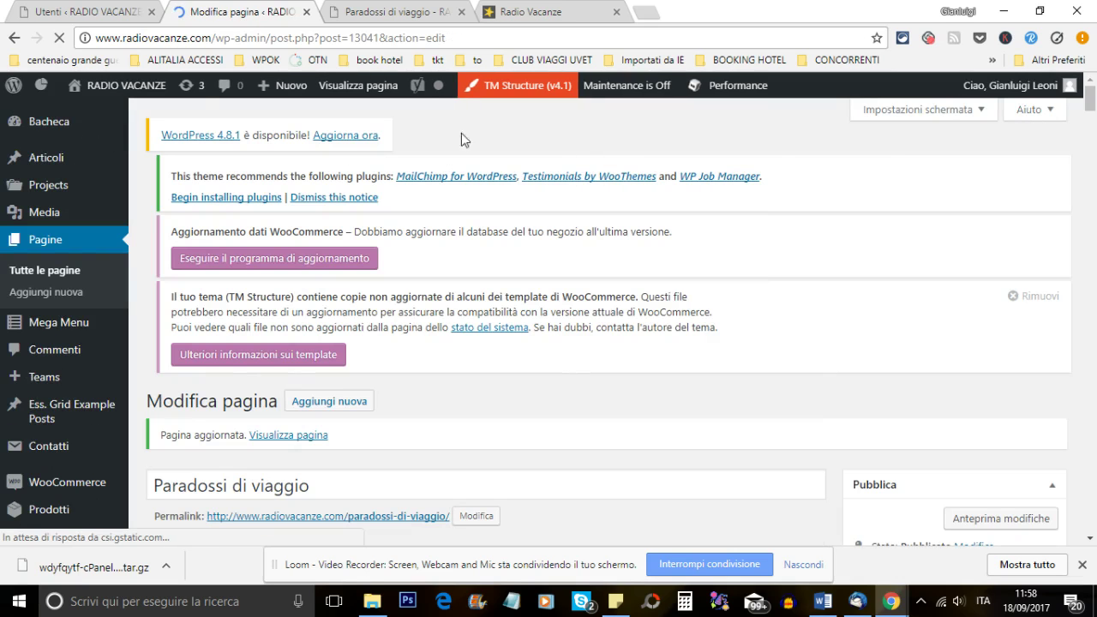
Step: Reload the live Paradossi di viaggio page to confirm the old player is gone
{"action": "left_click", "coordinate": [394, 14]}
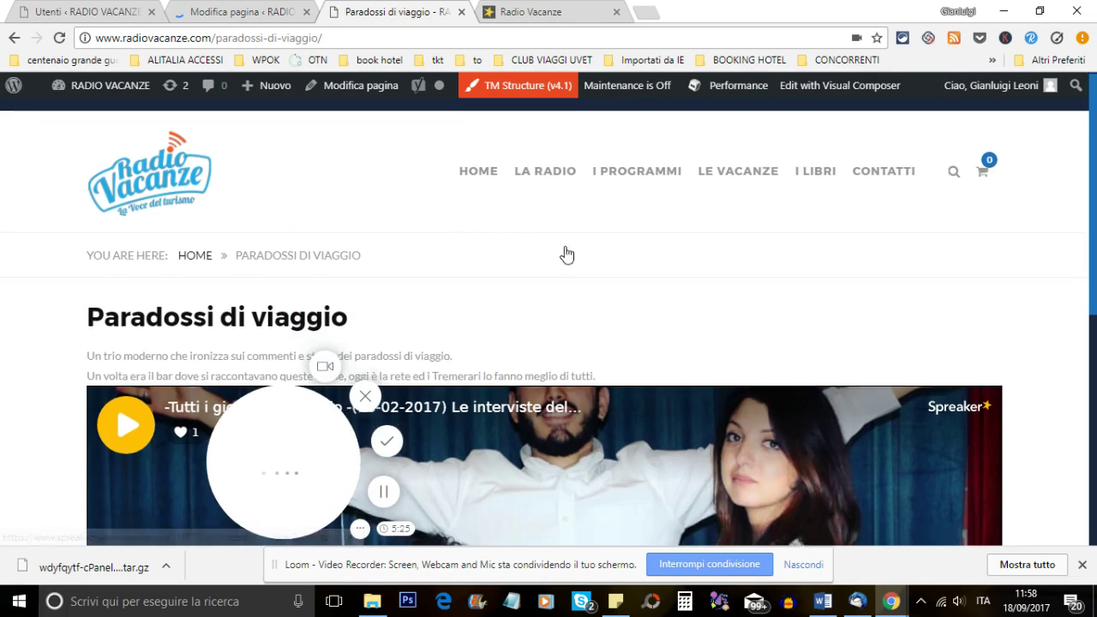
{"action": "scroll", "coordinate": [622, 272], "scroll_direction": "down", "scroll_amount": 5}
{"action": "scroll", "coordinate": [622, 272], "scroll_direction": "up", "scroll_amount": 5}
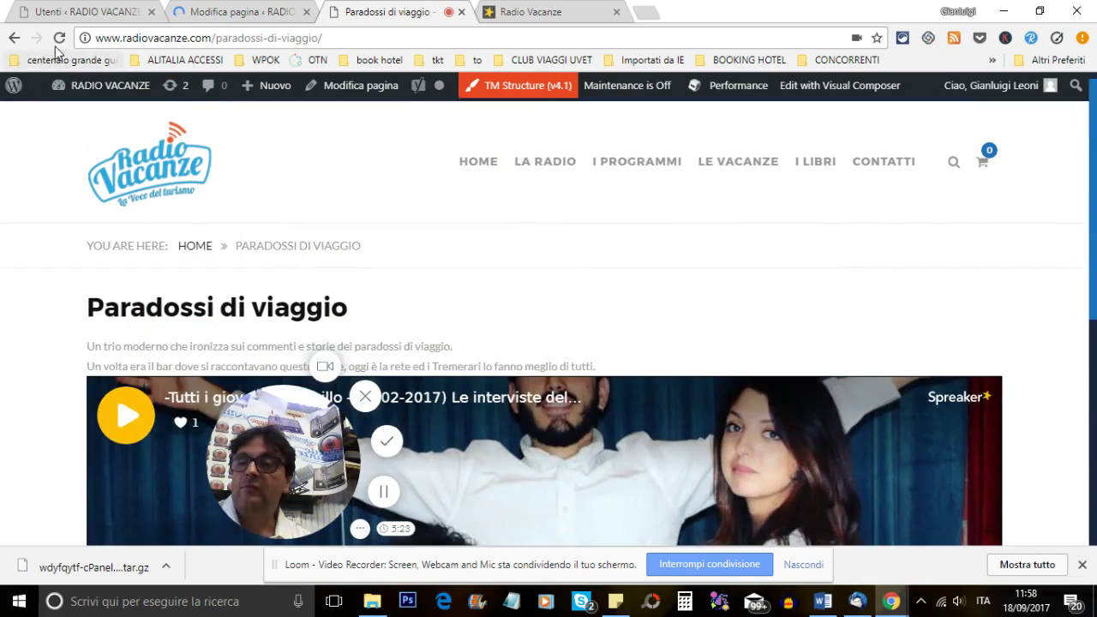
{"action": "left_click", "coordinate": [58, 38]}
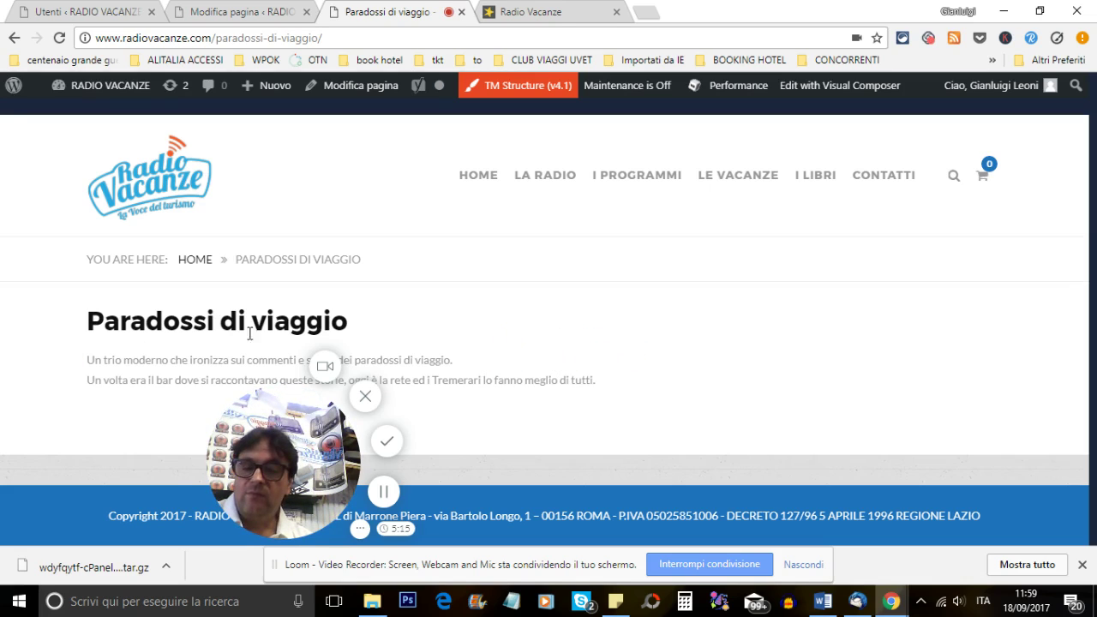
{"action": "left_click", "coordinate": [518, 15]}
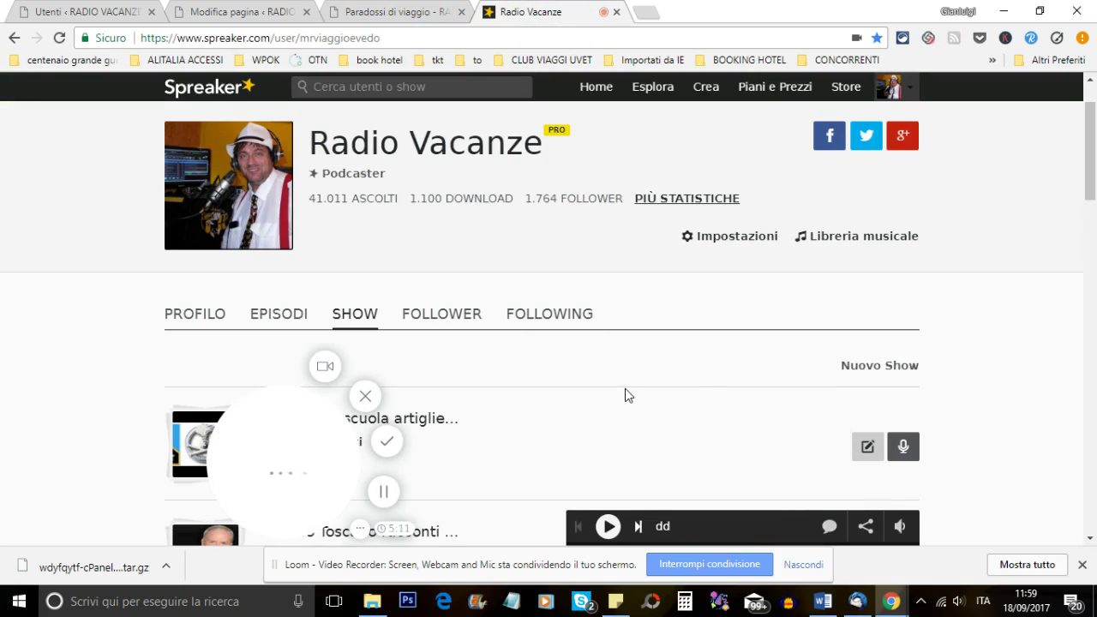
Step: Open the Comillo Toscano racconti di viaggio show from the SHOW list and go to its EMBED page
{"action": "scroll", "coordinate": [600, 390], "scroll_direction": "down", "scroll_amount": 2}
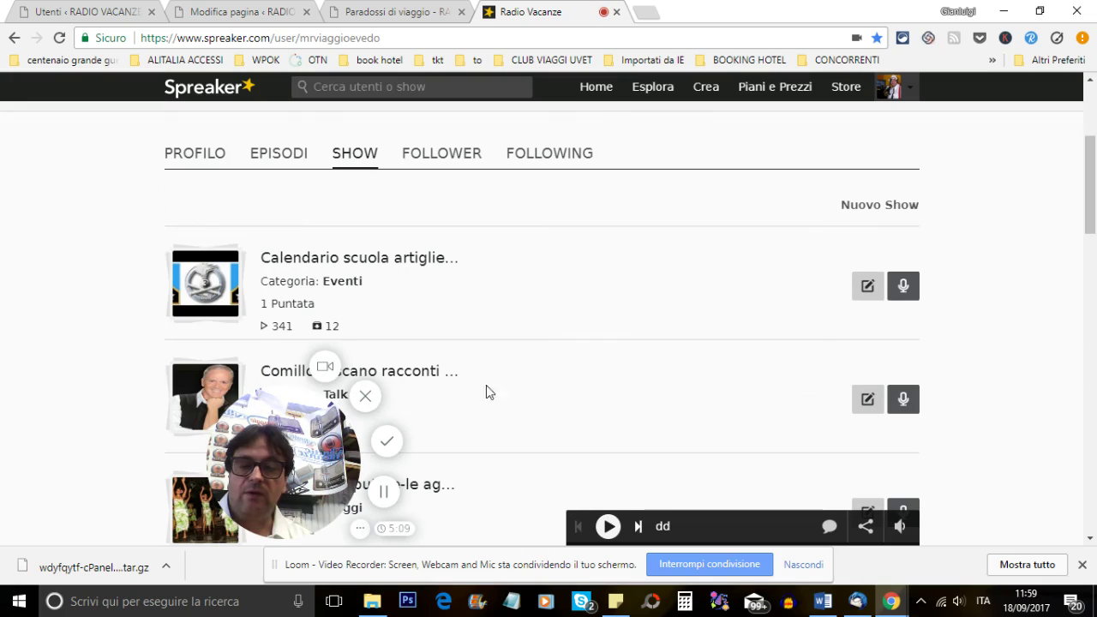
{"action": "scroll", "coordinate": [506, 393], "scroll_direction": "down", "scroll_amount": 3}
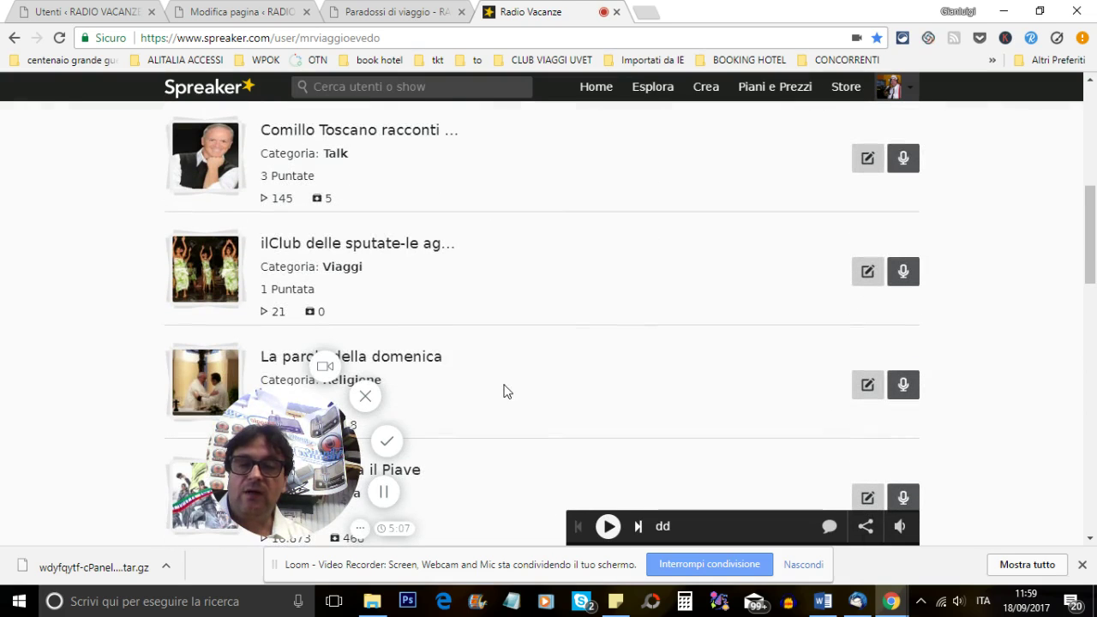
{"action": "left_click", "coordinate": [397, 137]}
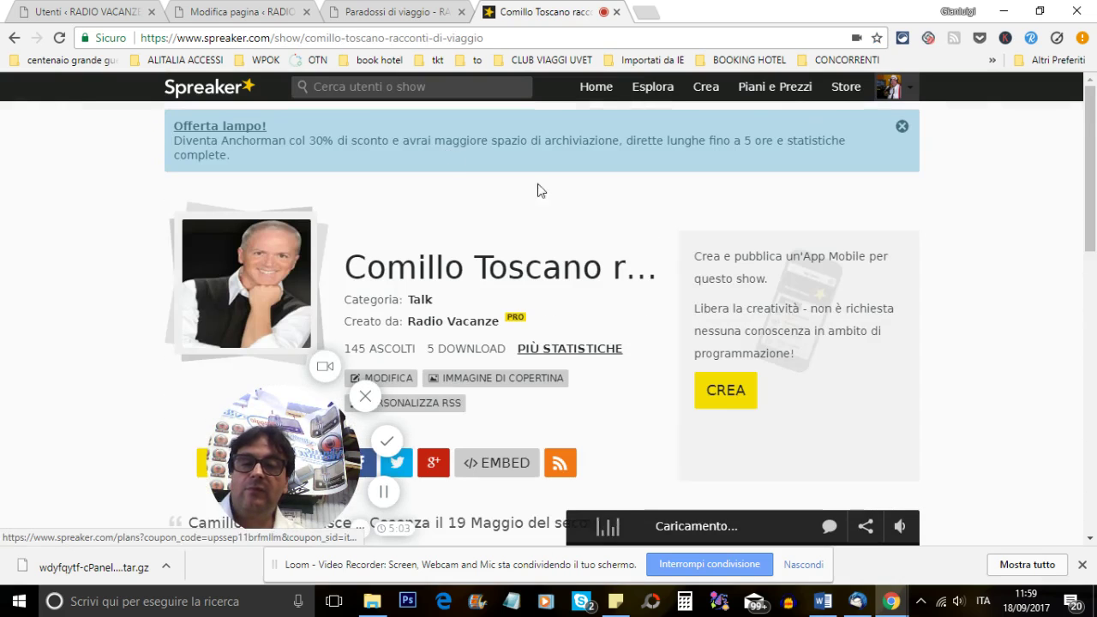
{"action": "scroll", "coordinate": [592, 321], "scroll_direction": "down", "scroll_amount": 3}
{"action": "scroll", "coordinate": [635, 333], "scroll_direction": "down", "scroll_amount": 3}
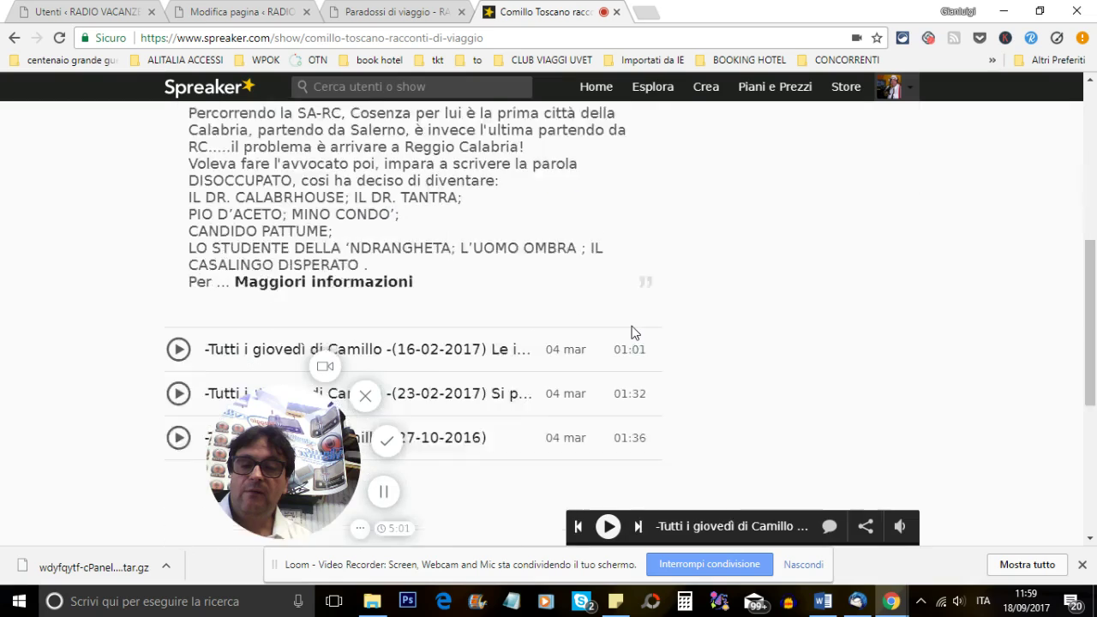
{"action": "scroll", "coordinate": [790, 392], "scroll_direction": "up", "scroll_amount": 7}
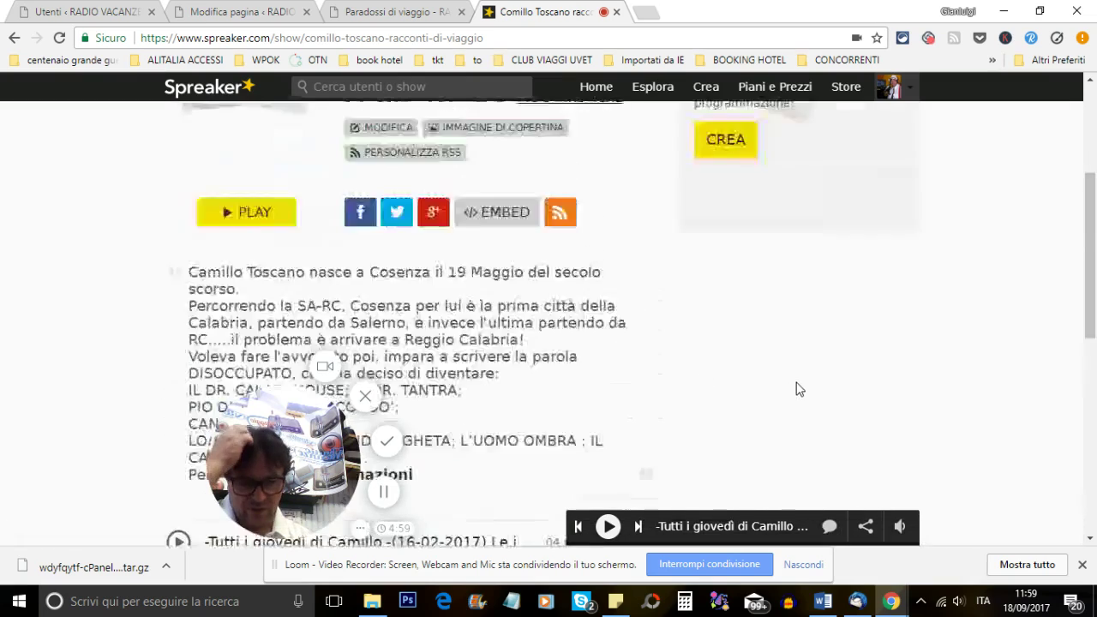
{"action": "scroll", "coordinate": [687, 379], "scroll_direction": "down", "scroll_amount": 2}
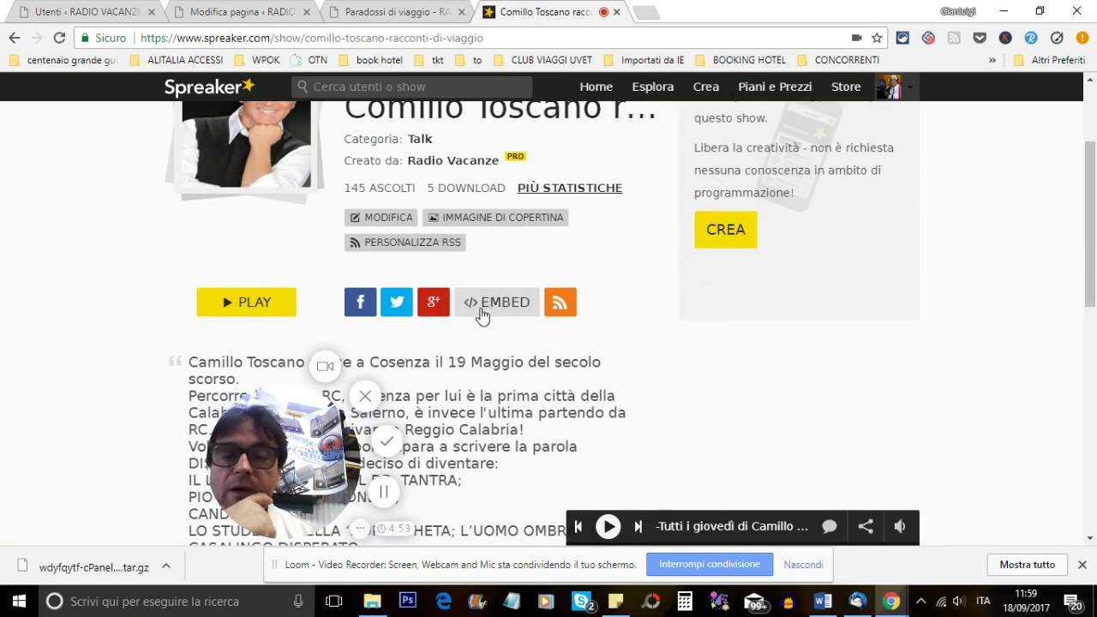
{"action": "left_click", "coordinate": [483, 308]}
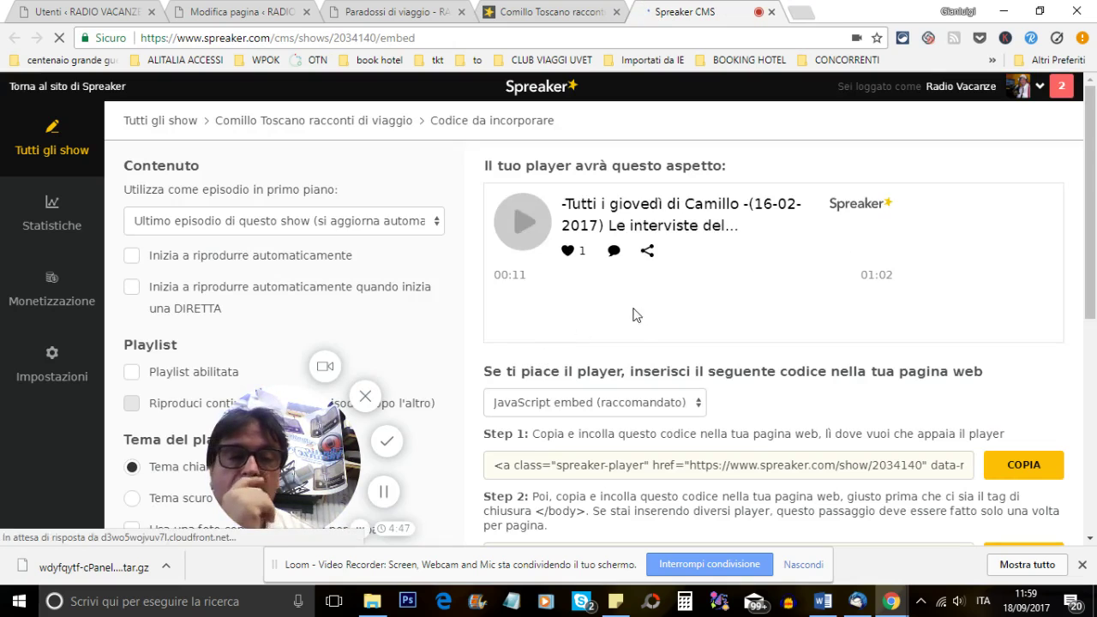
Step: Copy the Step 1 player embed code and return to the Paradossi di viaggio editor
{"action": "scroll", "coordinate": [575, 319], "scroll_direction": "down", "scroll_amount": 2}
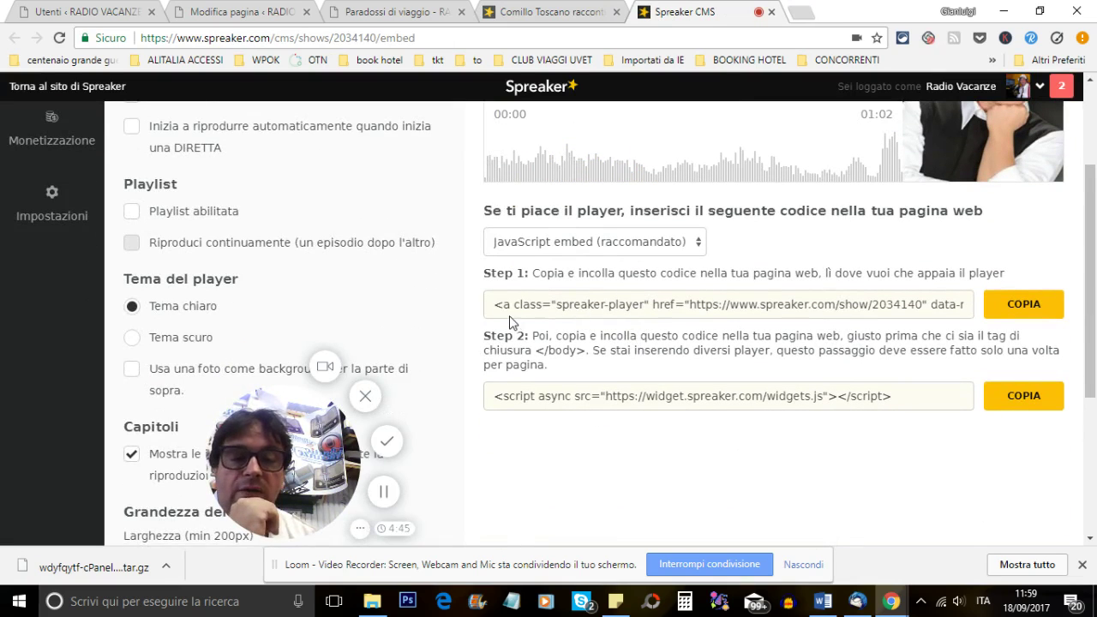
{"action": "left_click", "coordinate": [1027, 406]}
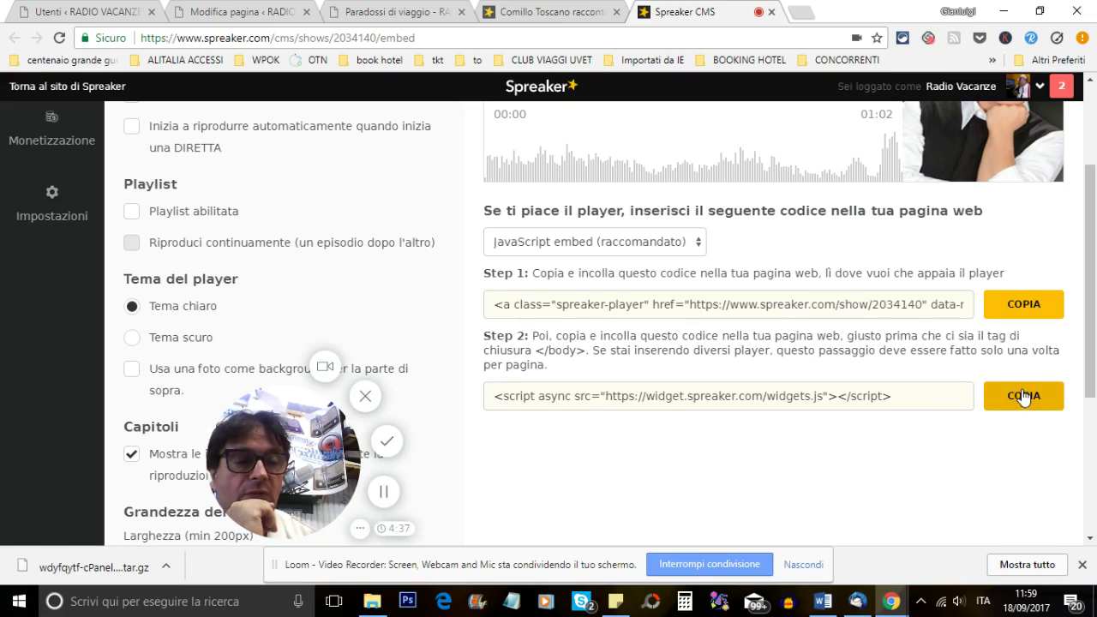
{"action": "left_click", "coordinate": [1039, 314]}
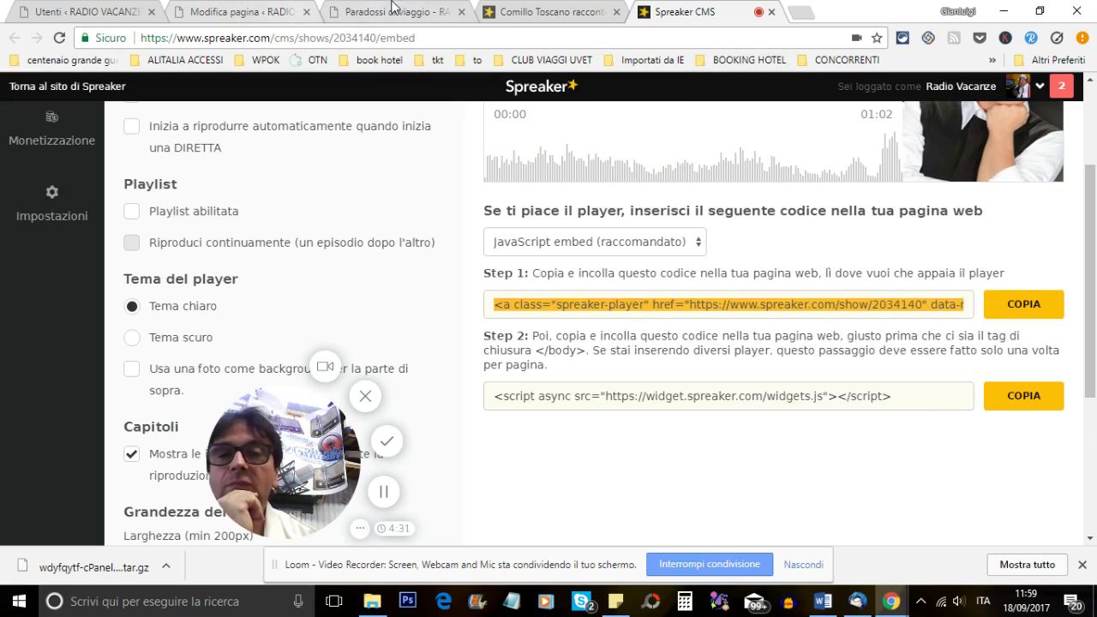
{"action": "left_click", "coordinate": [390, 12]}
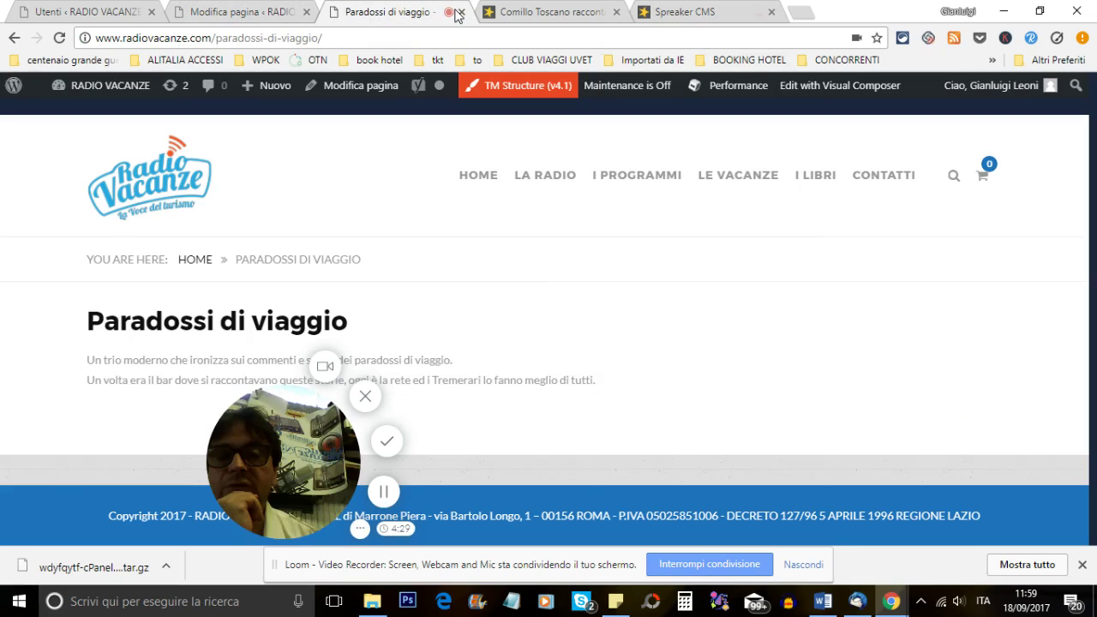
{"action": "left_click", "coordinate": [257, 17]}
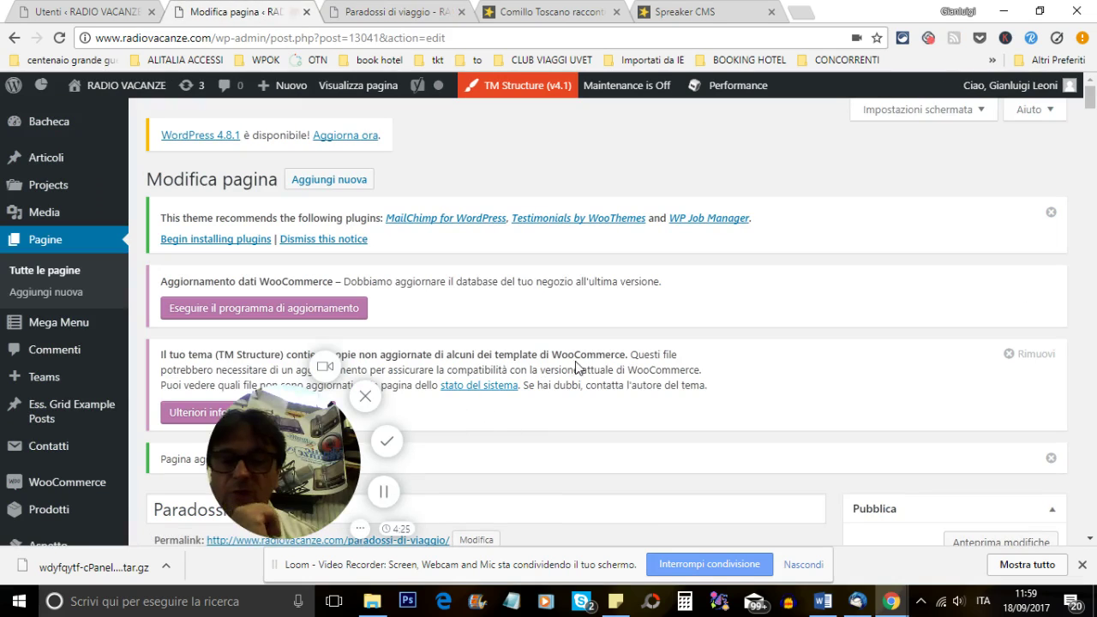
Step: Open the Codice HTML block's settings in the Compositore Visivo and focus its empty code field
{"action": "left_click_drag", "start_coordinate": [206, 412], "coordinate": [627, 152]}
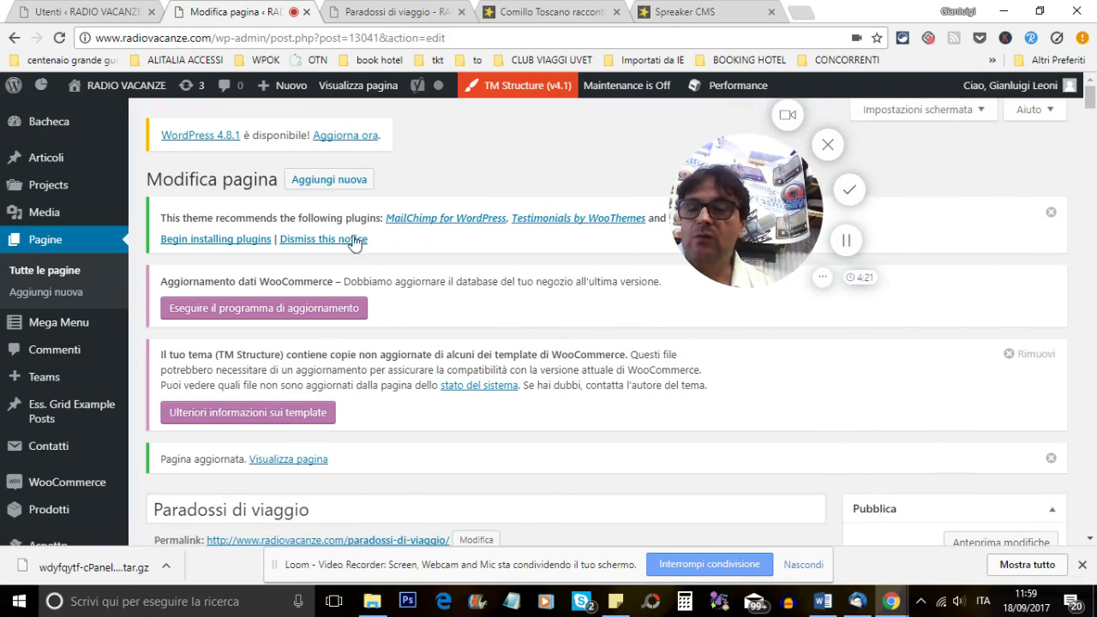
{"action": "scroll", "coordinate": [346, 309], "scroll_direction": "down", "scroll_amount": 4}
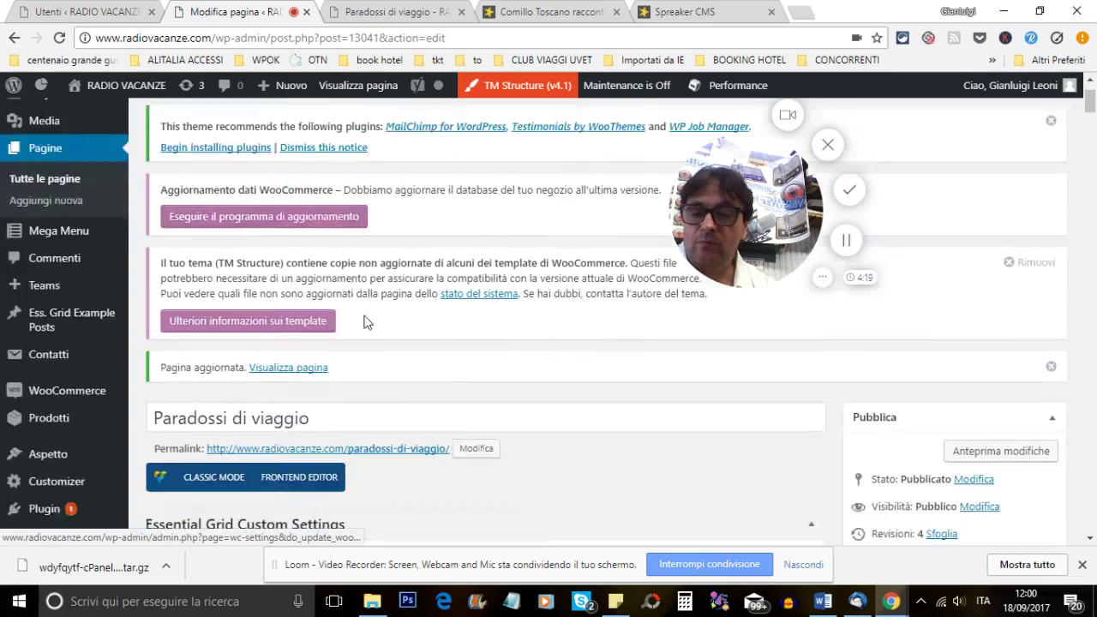
{"action": "scroll", "coordinate": [461, 349], "scroll_direction": "down", "scroll_amount": 4}
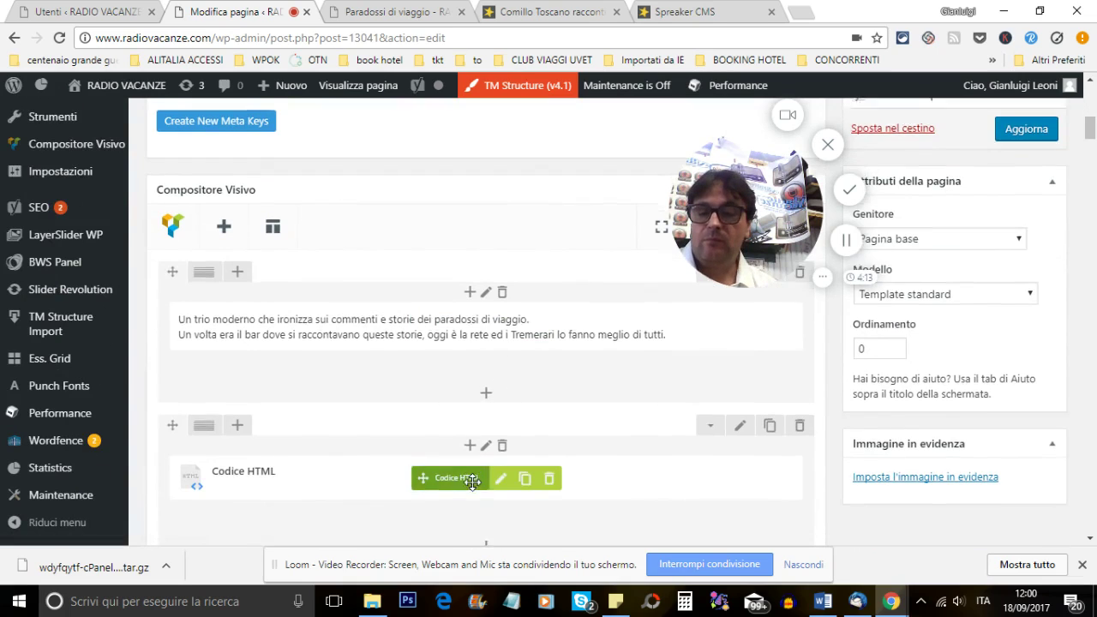
{"action": "scroll", "coordinate": [476, 476], "scroll_direction": "down", "scroll_amount": 2}
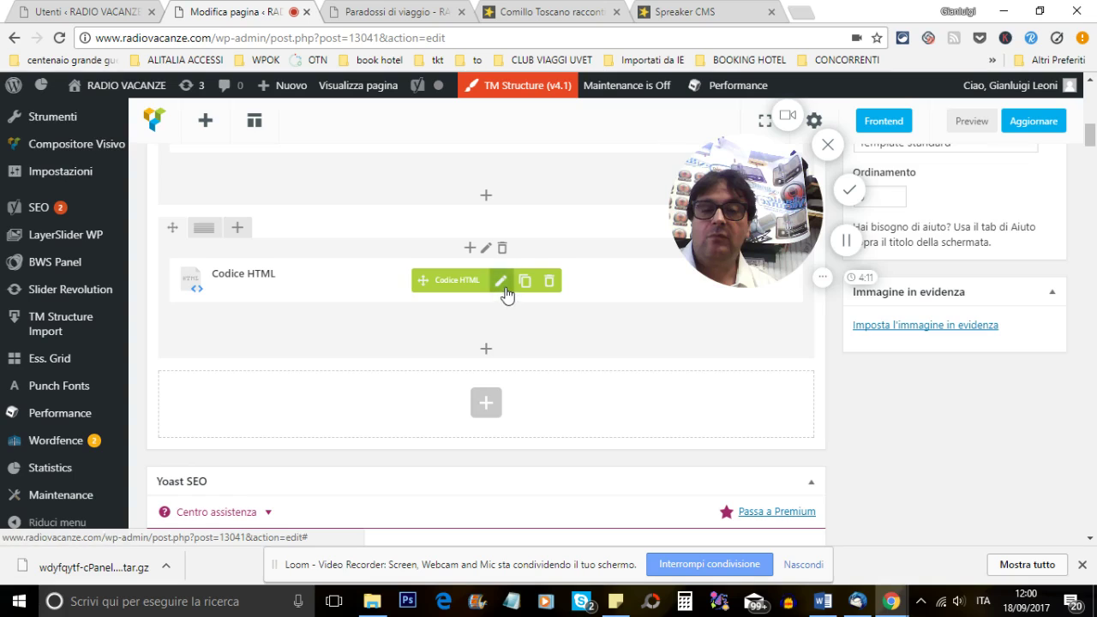
{"action": "left_click", "coordinate": [501, 281]}
{"action": "left_click_drag", "start_coordinate": [808, 180], "coordinate": [231, 302]}
{"action": "left_click", "coordinate": [583, 277]}
Step: Paste the Spreaker player embed into the HTML block, then copy the Step 2 widget script
{"action": "right_click", "coordinate": [583, 277]}
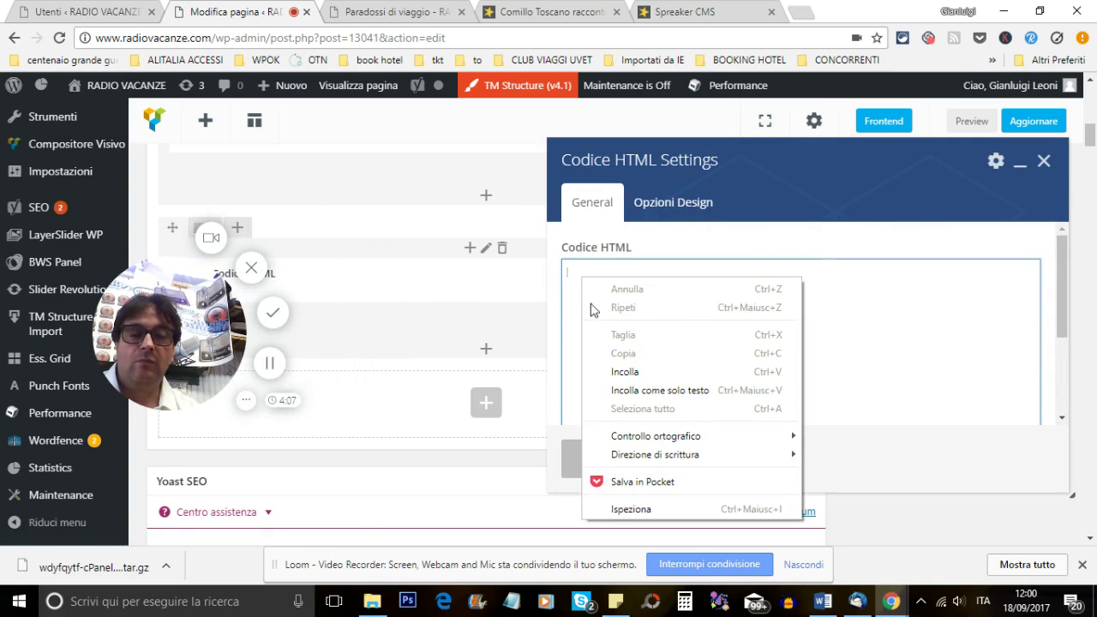
{"action": "left_click", "coordinate": [590, 370]}
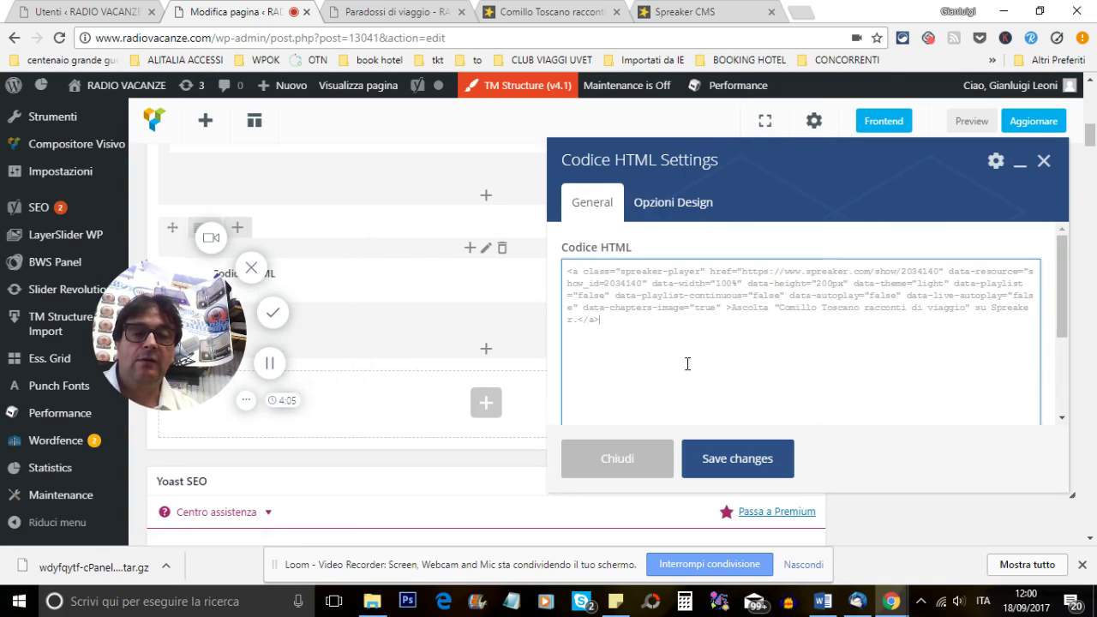
{"action": "left_click", "coordinate": [552, 12]}
{"action": "left_click", "coordinate": [682, 12]}
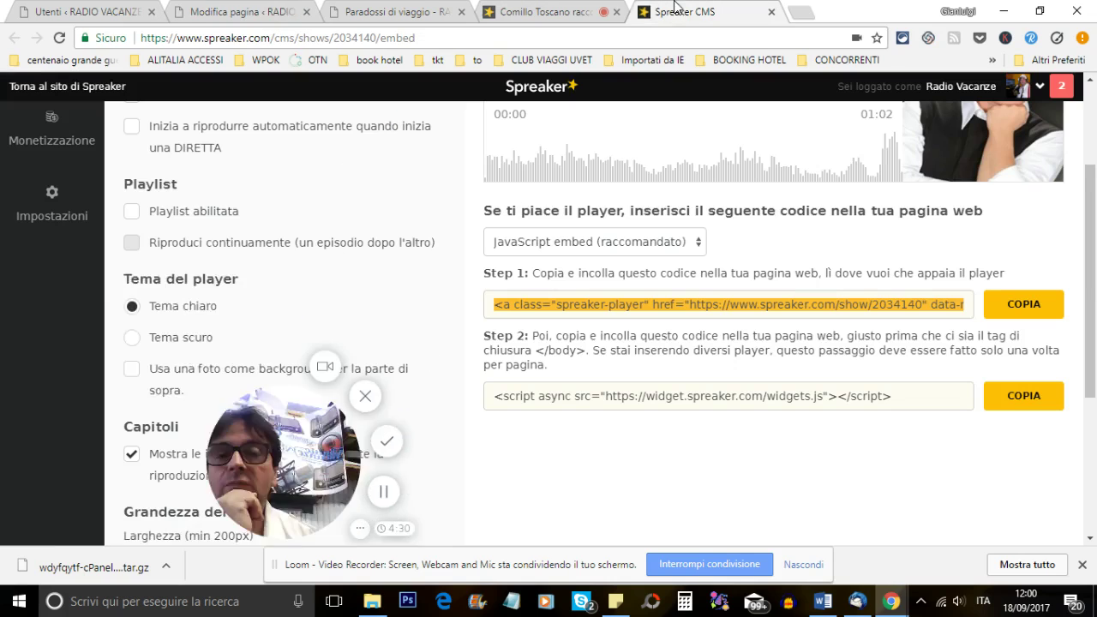
{"action": "left_click", "coordinate": [1025, 397]}
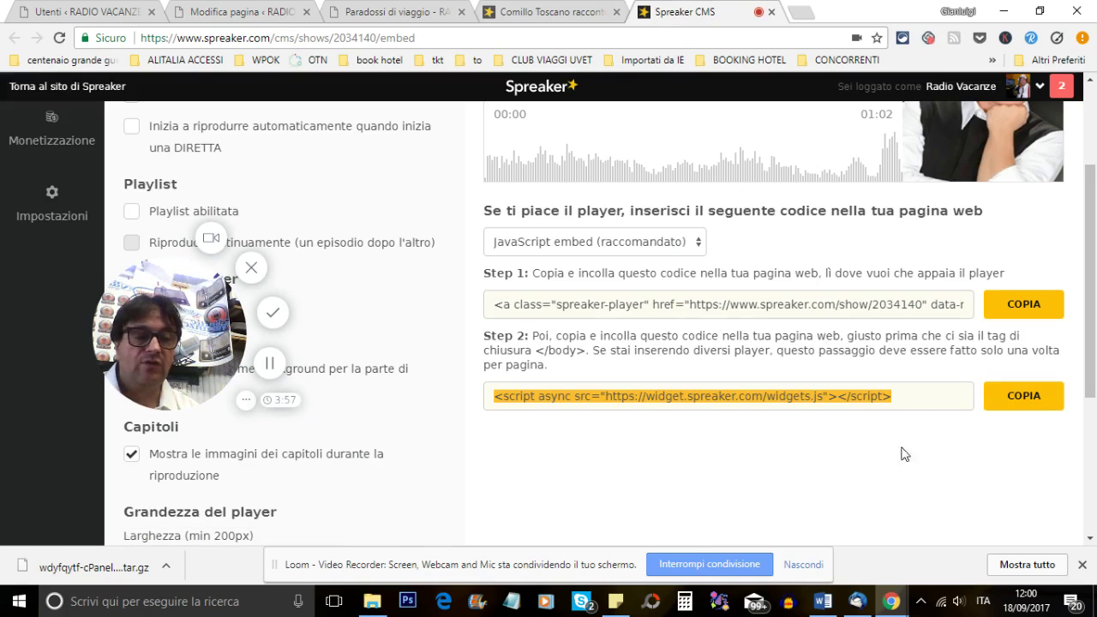
{"action": "left_click", "coordinate": [1024, 401]}
Step: Append the Spreaker widget script after the embed, save the block and update the page
{"action": "left_click", "coordinate": [532, 17]}
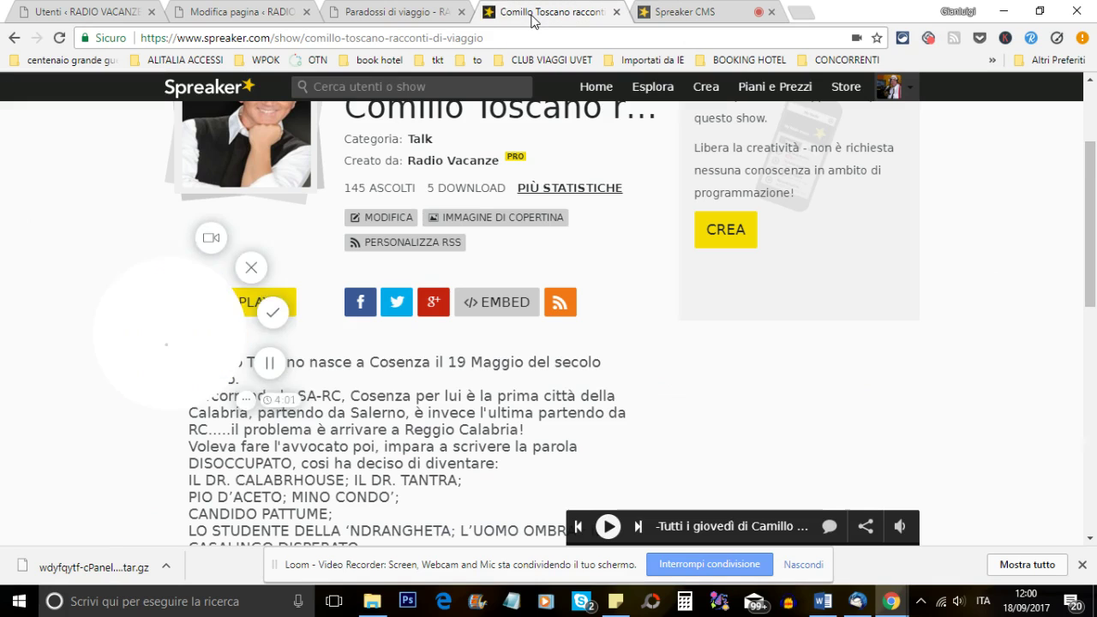
{"action": "left_click", "coordinate": [403, 17]}
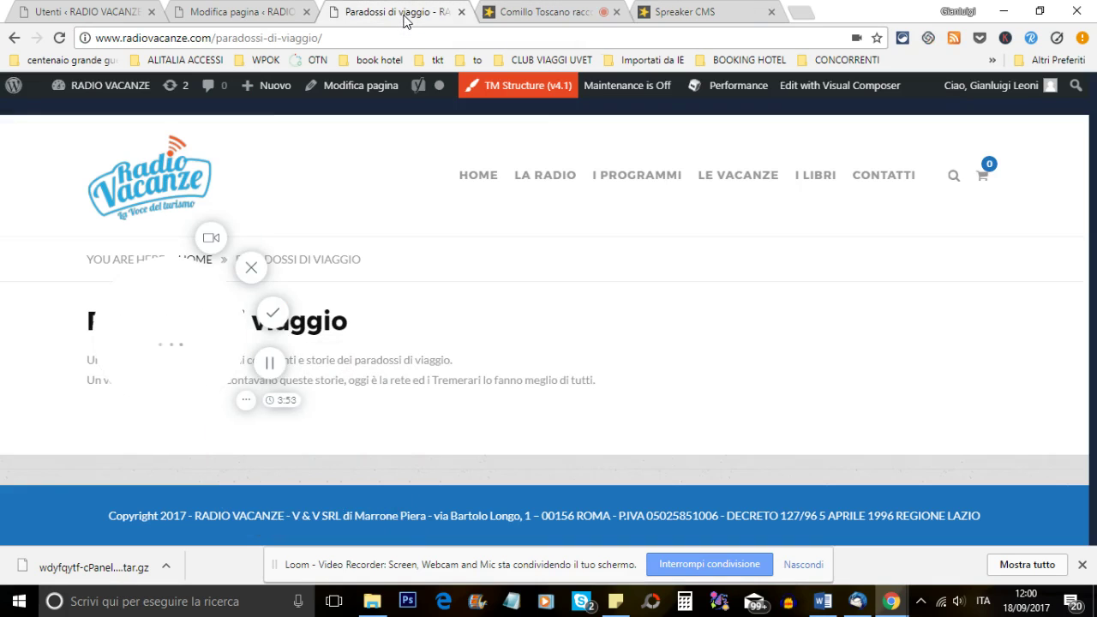
{"action": "left_click", "coordinate": [275, 15]}
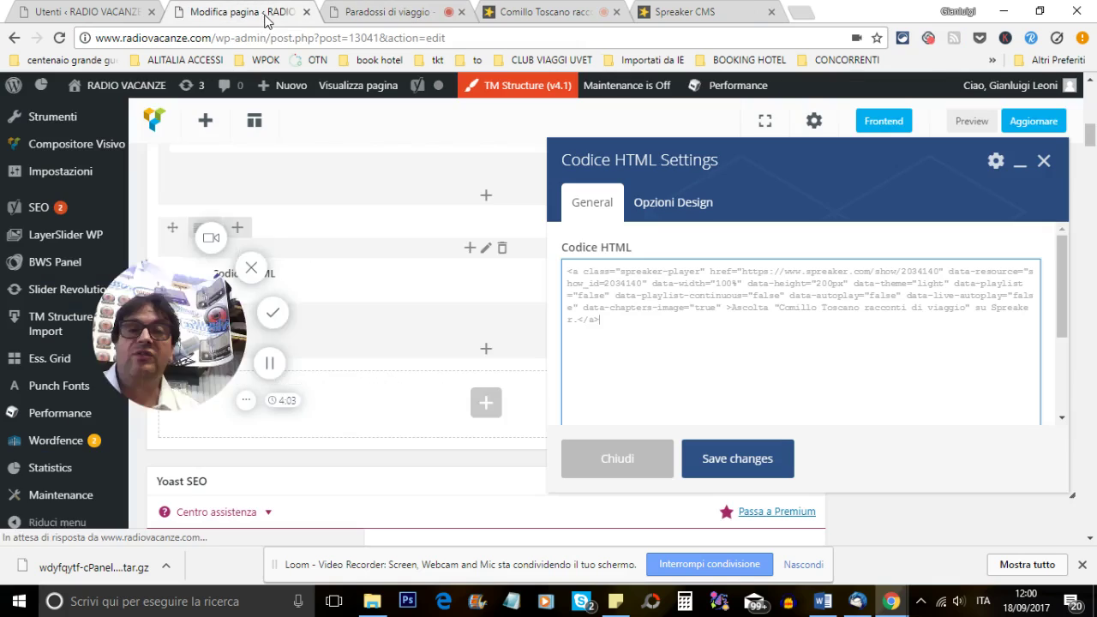
{"action": "left_click", "coordinate": [652, 333]}
{"action": "right_click", "coordinate": [657, 331]}
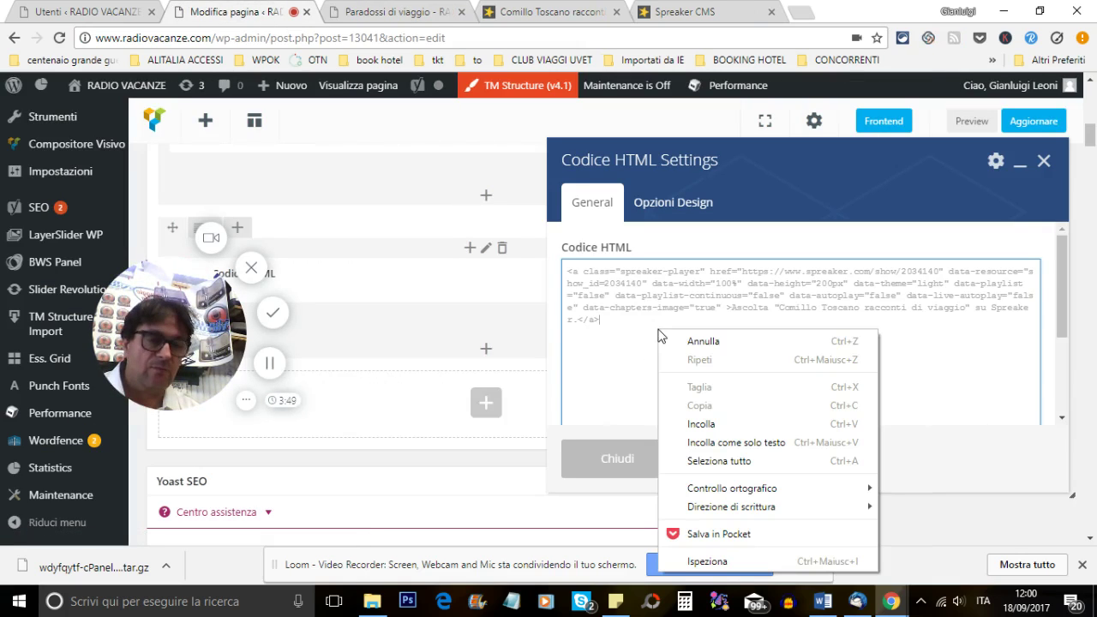
{"action": "left_click", "coordinate": [705, 424]}
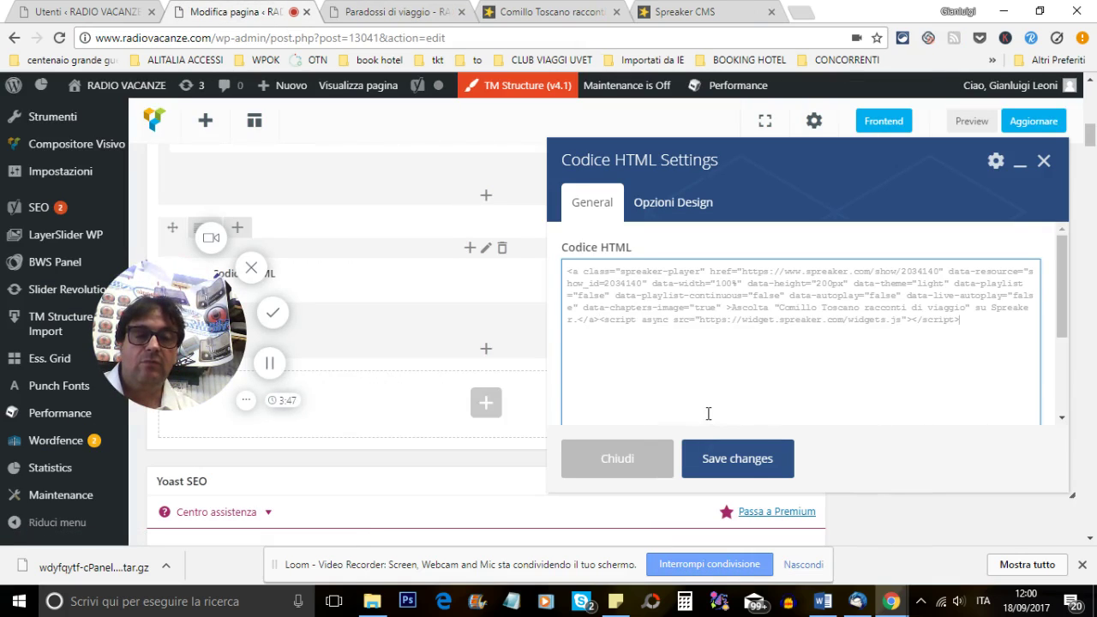
{"action": "left_click", "coordinate": [752, 478]}
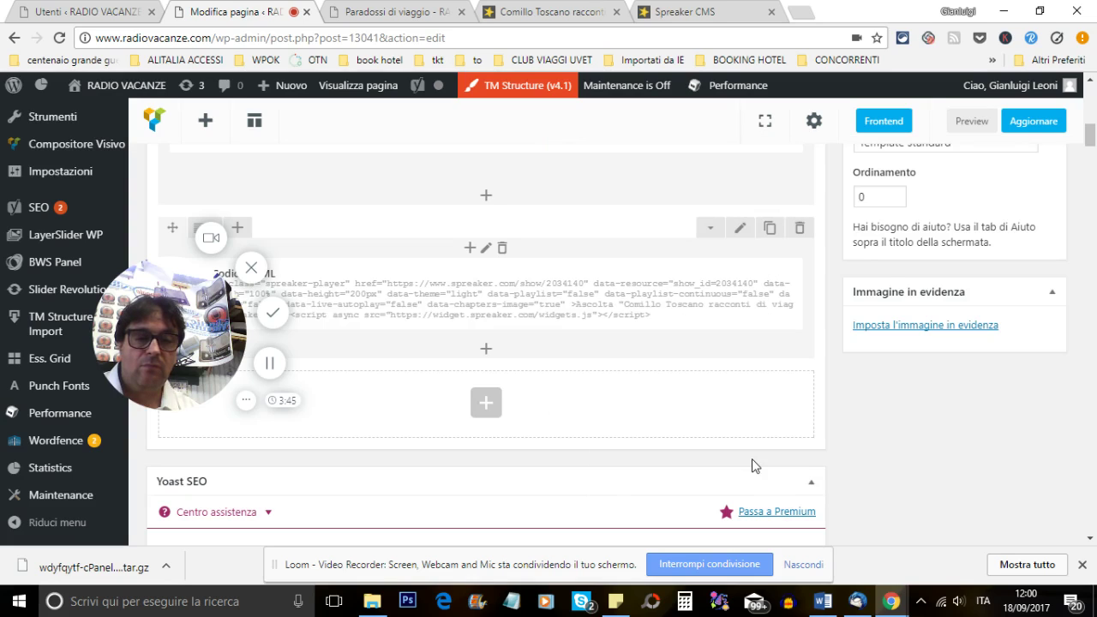
{"action": "left_click", "coordinate": [1043, 125]}
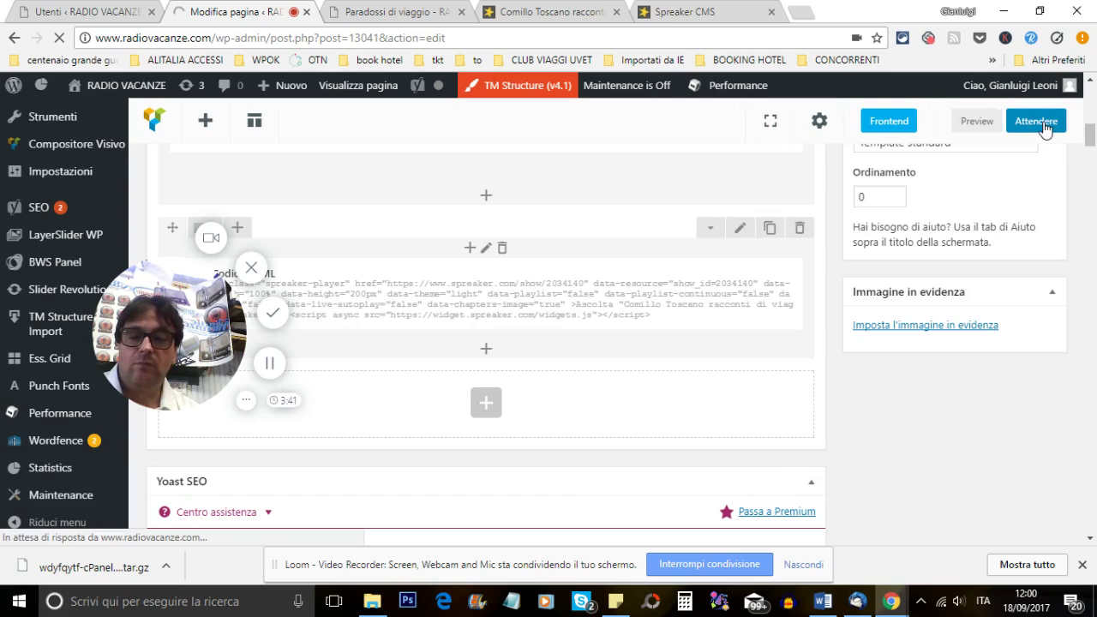
Step: Reload the live Paradossi di viaggio page to see the Spreaker player, then return to the editor
{"action": "left_click", "coordinate": [390, 14]}
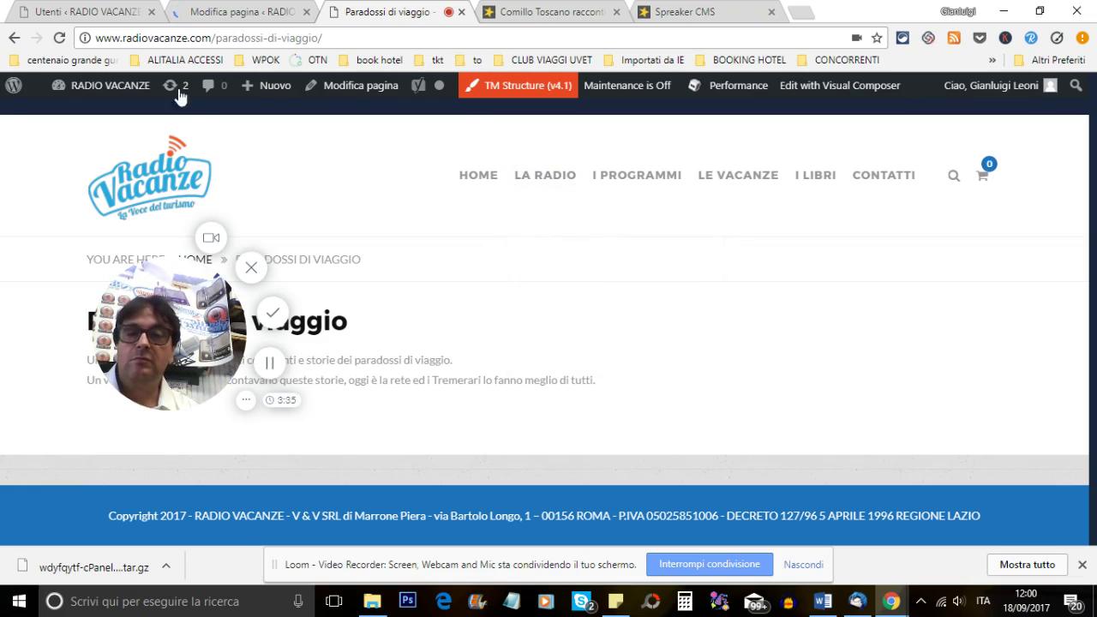
{"action": "left_click", "coordinate": [59, 38]}
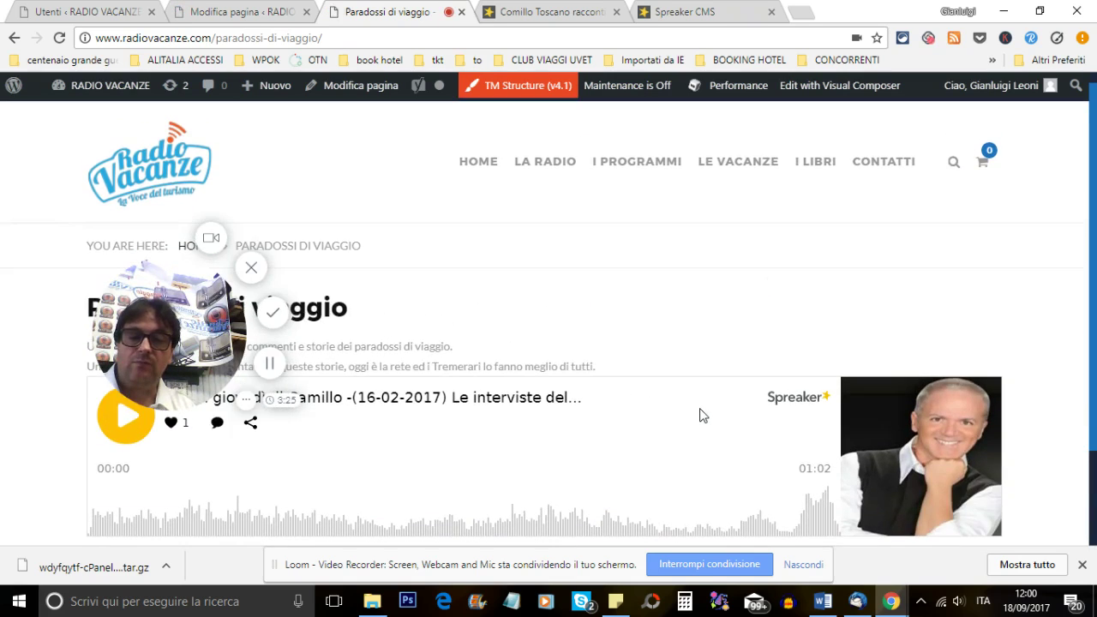
{"action": "left_click", "coordinate": [230, 12]}
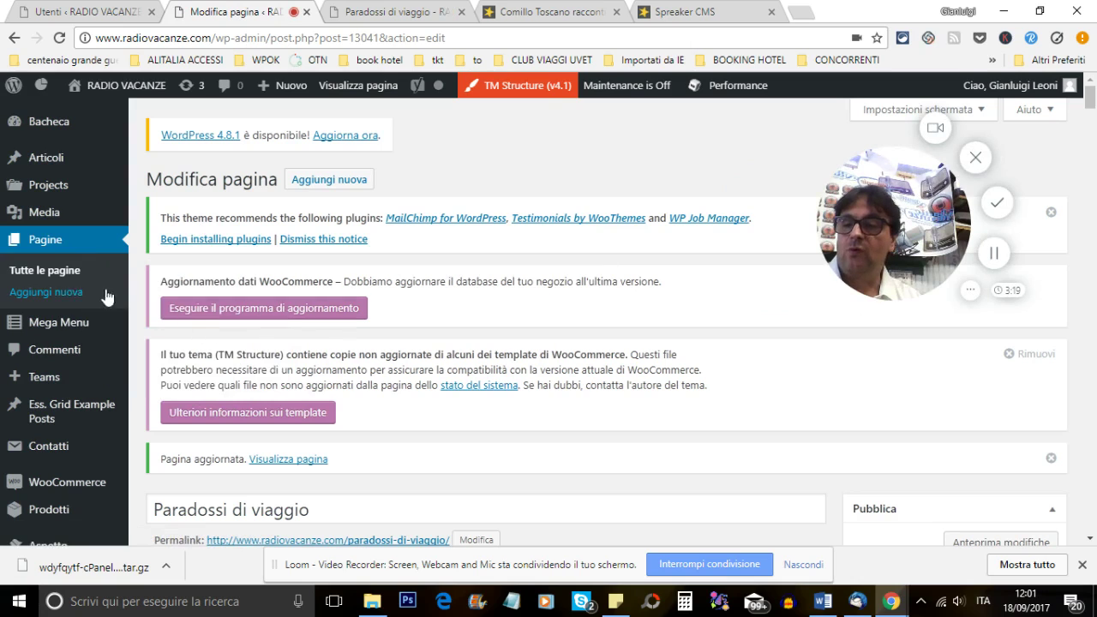
Step: From Pagine > Tutte le pagine, reopen Paradossi di viaggio in the editor
{"action": "left_click", "coordinate": [57, 274]}
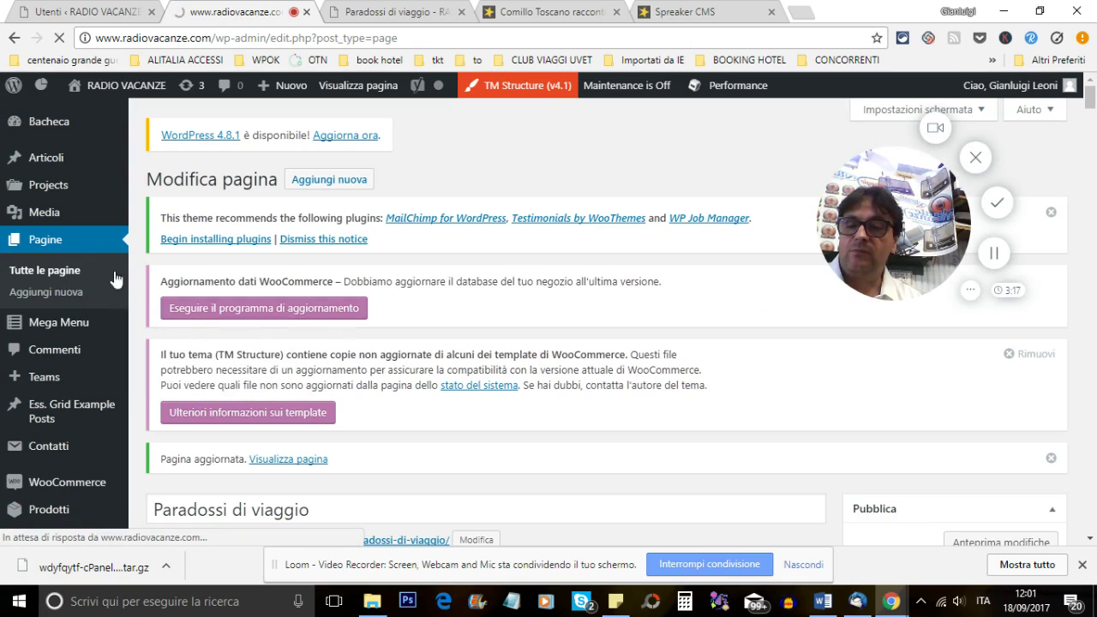
{"action": "scroll", "coordinate": [338, 412], "scroll_direction": "down", "scroll_amount": 3}
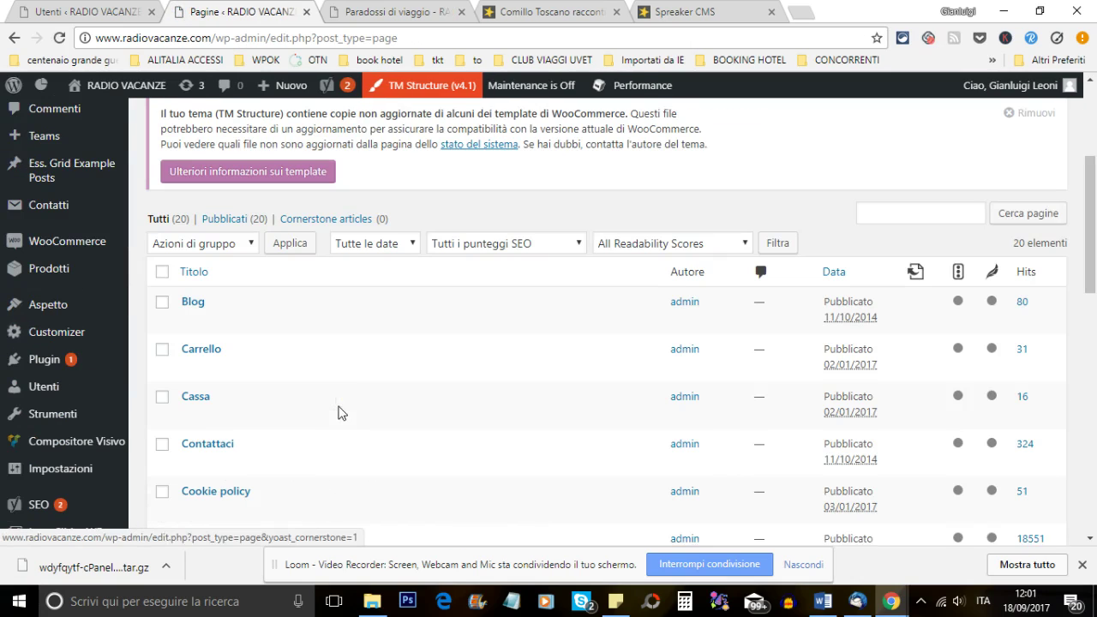
{"action": "scroll", "coordinate": [343, 442], "scroll_direction": "down", "scroll_amount": 3}
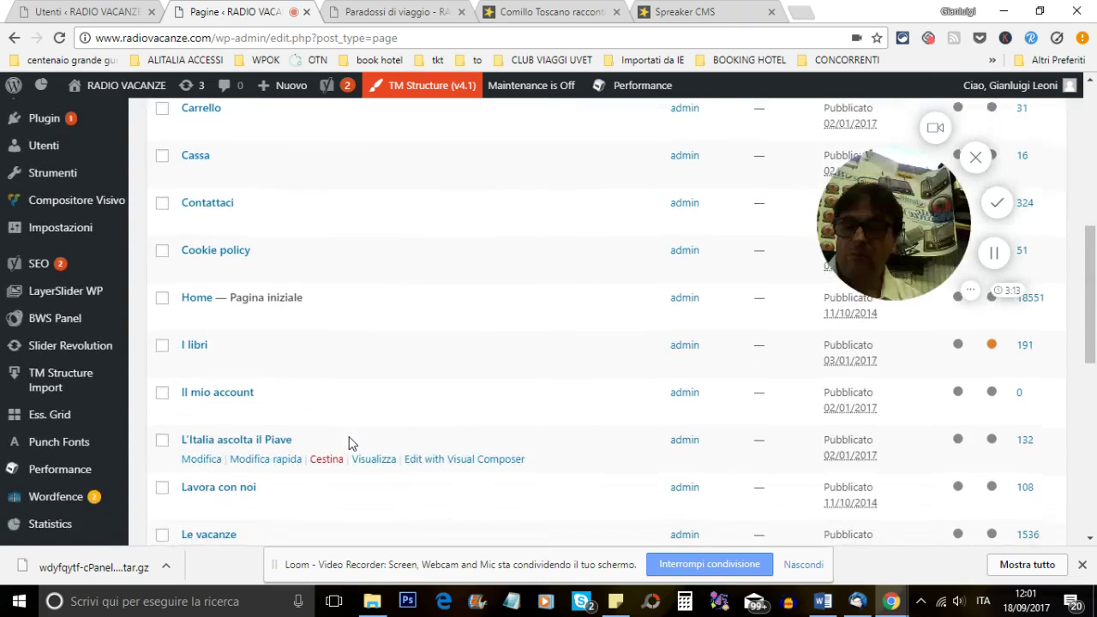
{"action": "scroll", "coordinate": [349, 444], "scroll_direction": "down", "scroll_amount": 4}
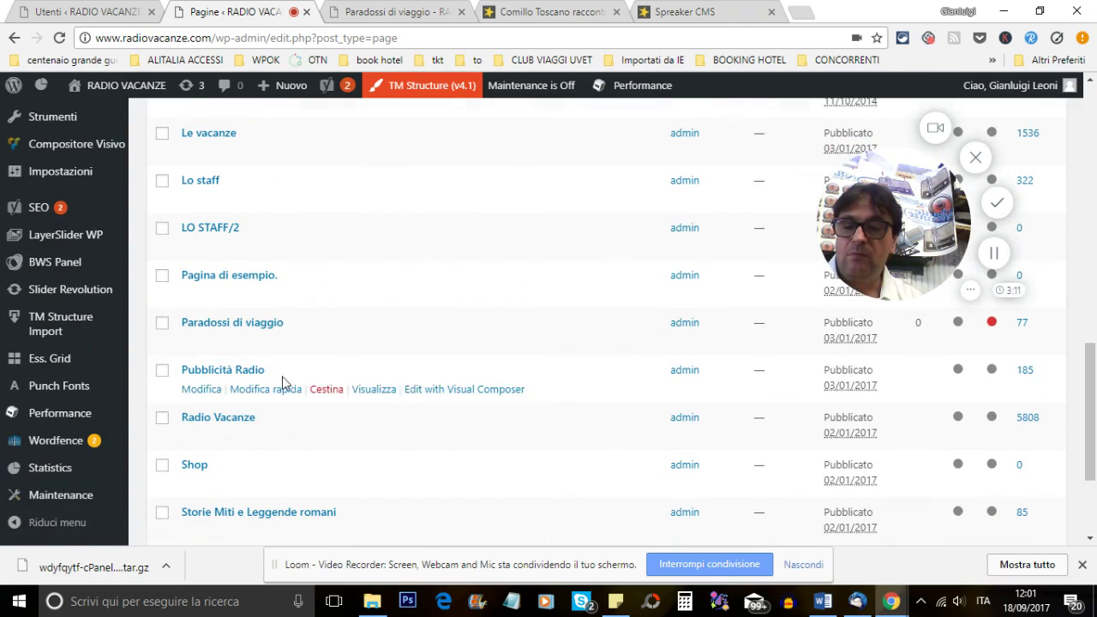
{"action": "left_click", "coordinate": [265, 326]}
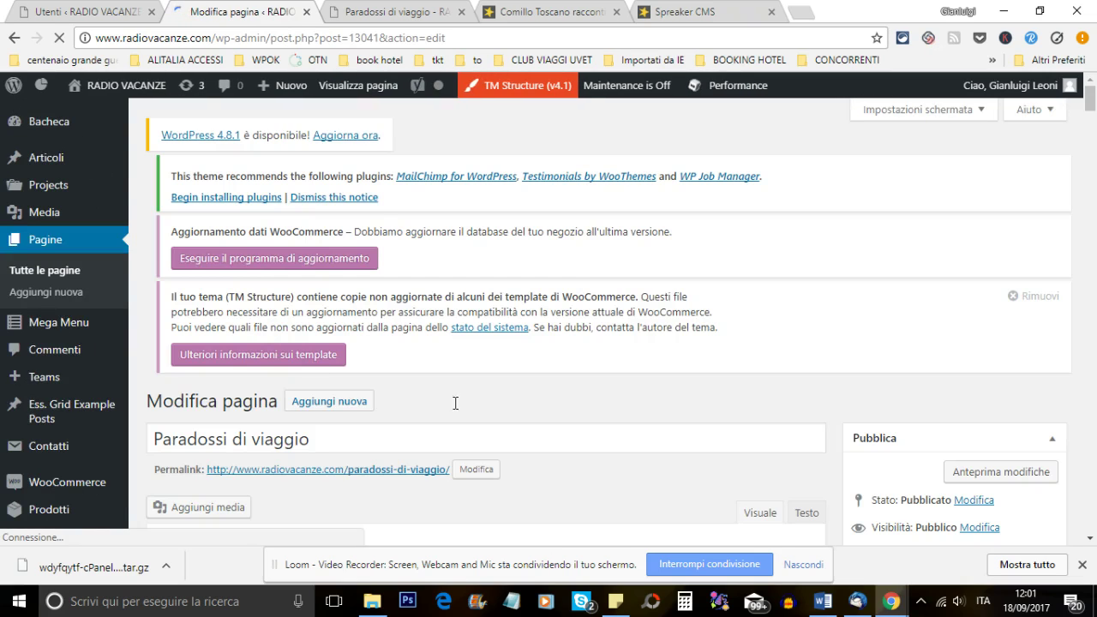
{"action": "mouse_move", "coordinate": [325, 360]}
{"action": "left_mouse_down"}
{"action": "mouse_move", "coordinate": [243, 360]}
{"action": "mouse_move", "coordinate": [343, 356]}
{"action": "left_mouse_up"}
Step: Replace 'Paradossi di' with 'Sorrisi in' in the title and append ' - Camillo Toscano'
{"action": "left_click", "coordinate": [345, 388]}
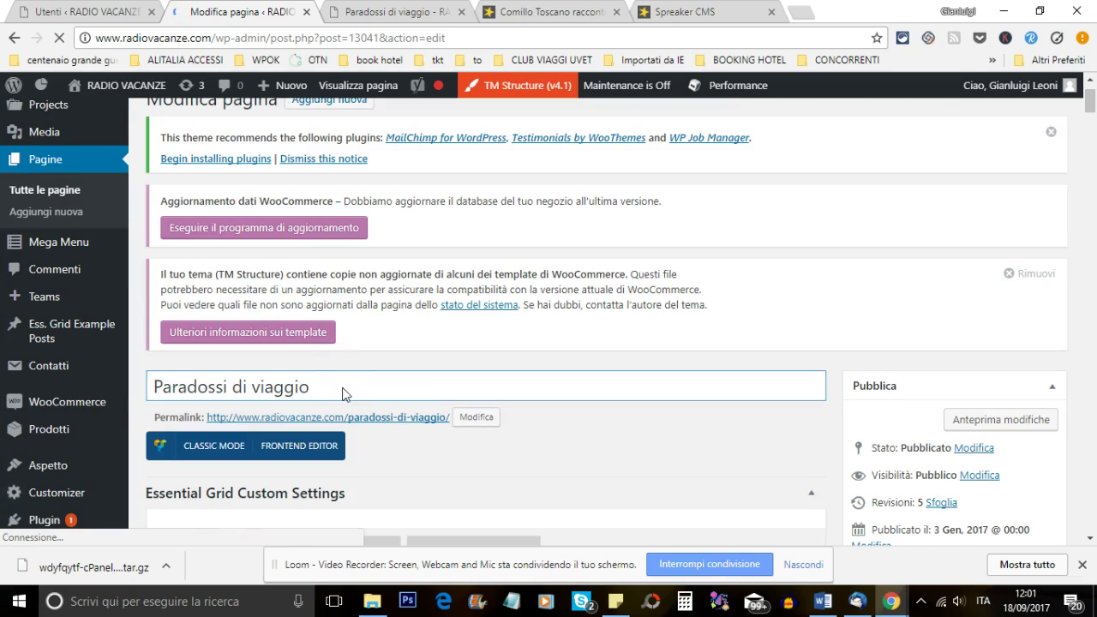
{"action": "left_click_drag", "start_coordinate": [199, 391], "coordinate": [316, 386]}
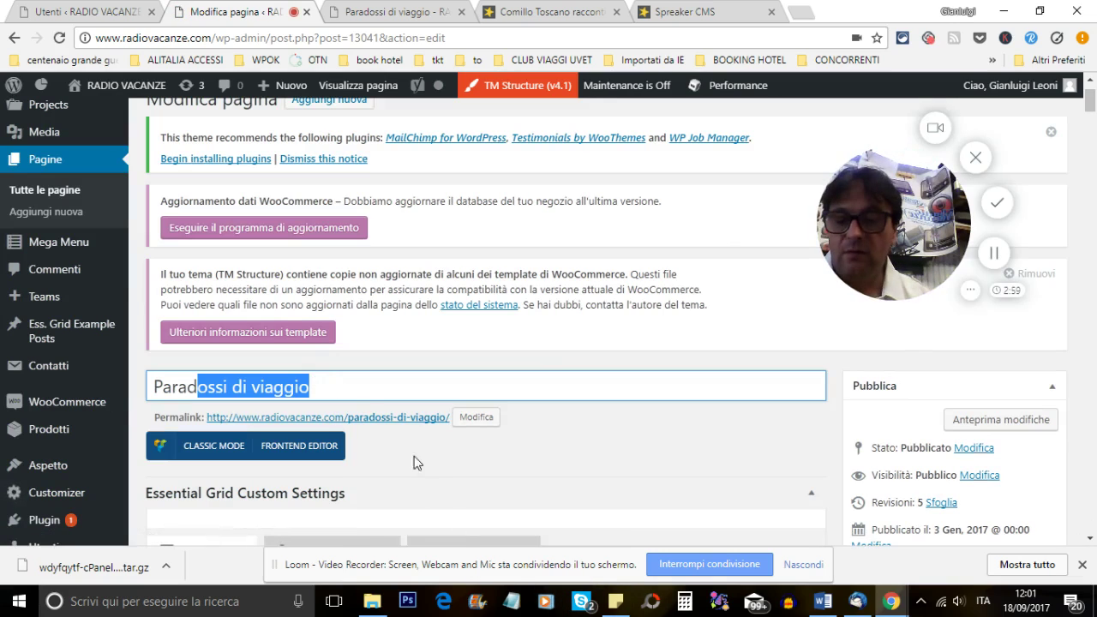
{"action": "left_click", "coordinate": [320, 394]}
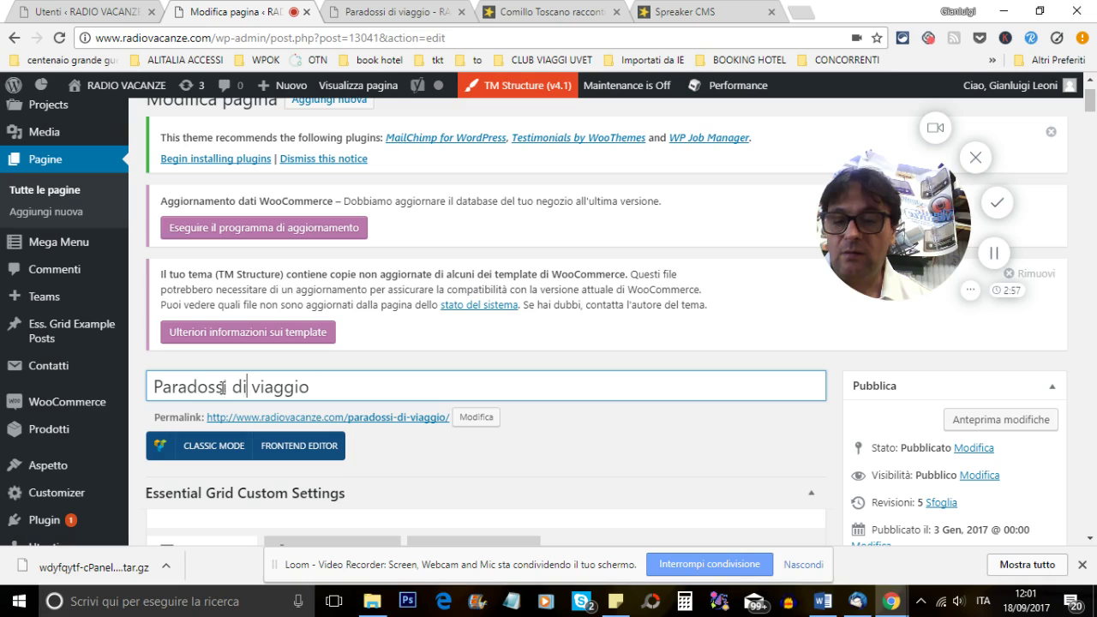
{"action": "left_click_drag", "start_coordinate": [248, 388], "coordinate": [133, 397]}
{"action": "type", "text": "Sorri"}
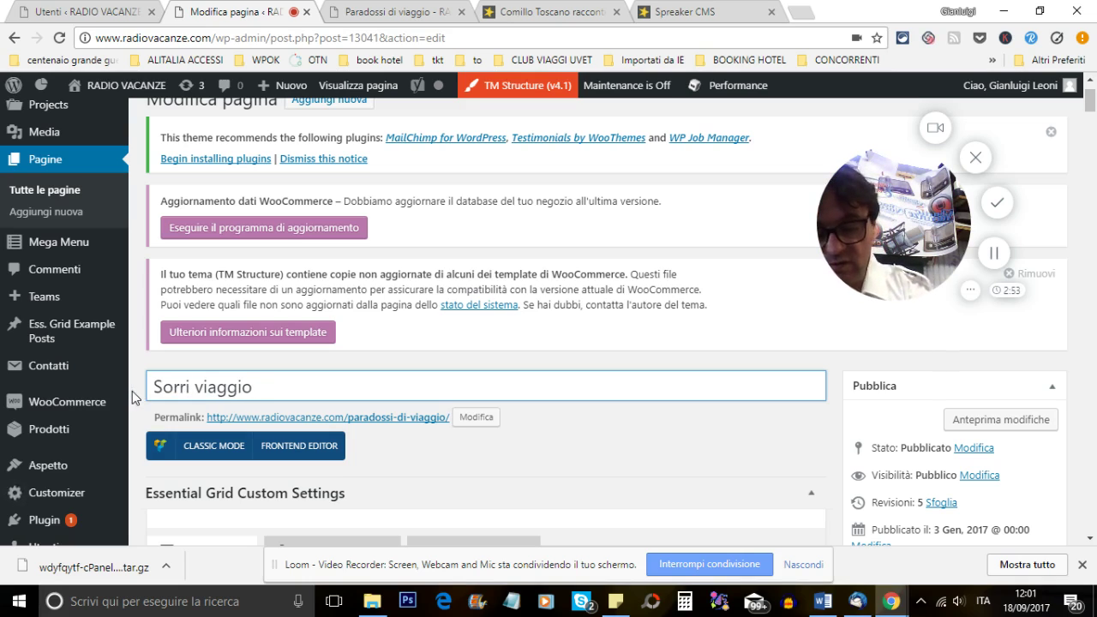
{"action": "type", "text": "si in"}
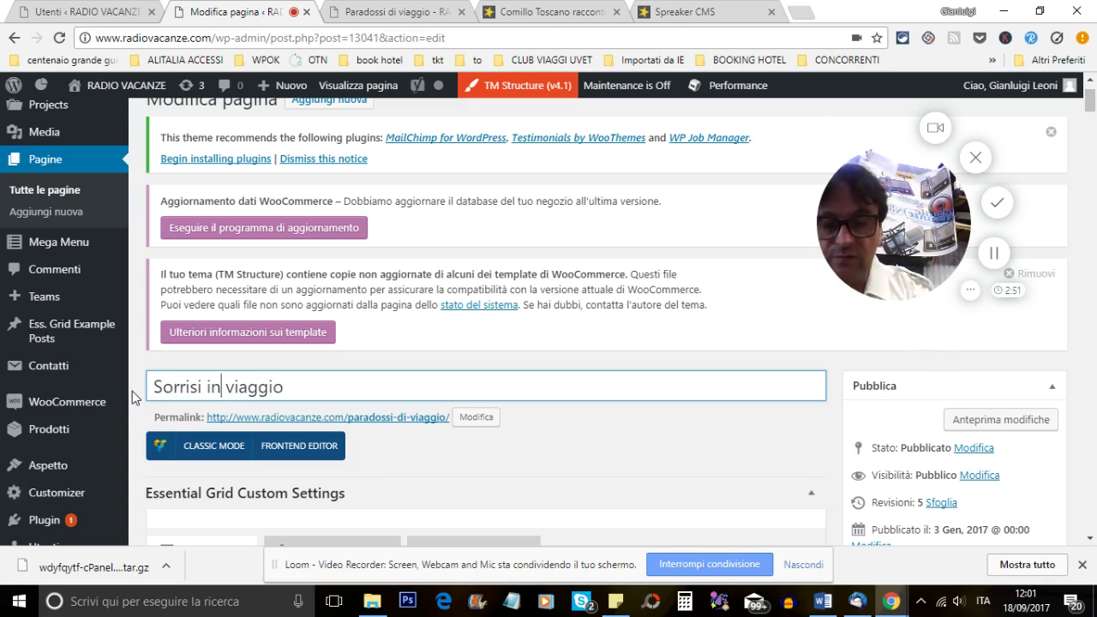
{"action": "left_click", "coordinate": [298, 381]}
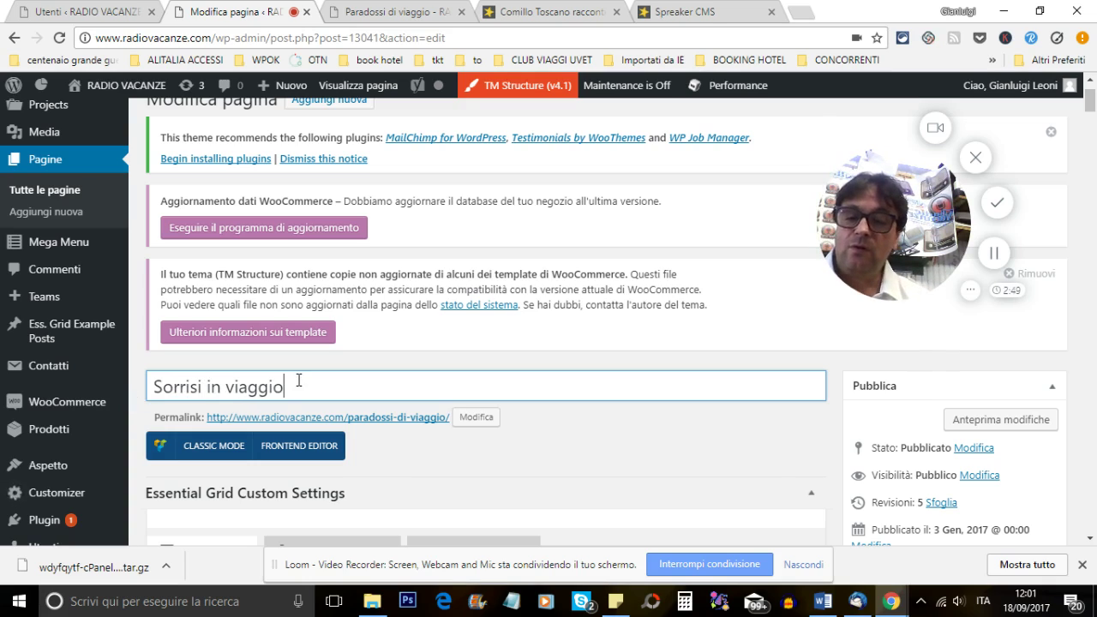
{"action": "type", "text": "- Ca"}
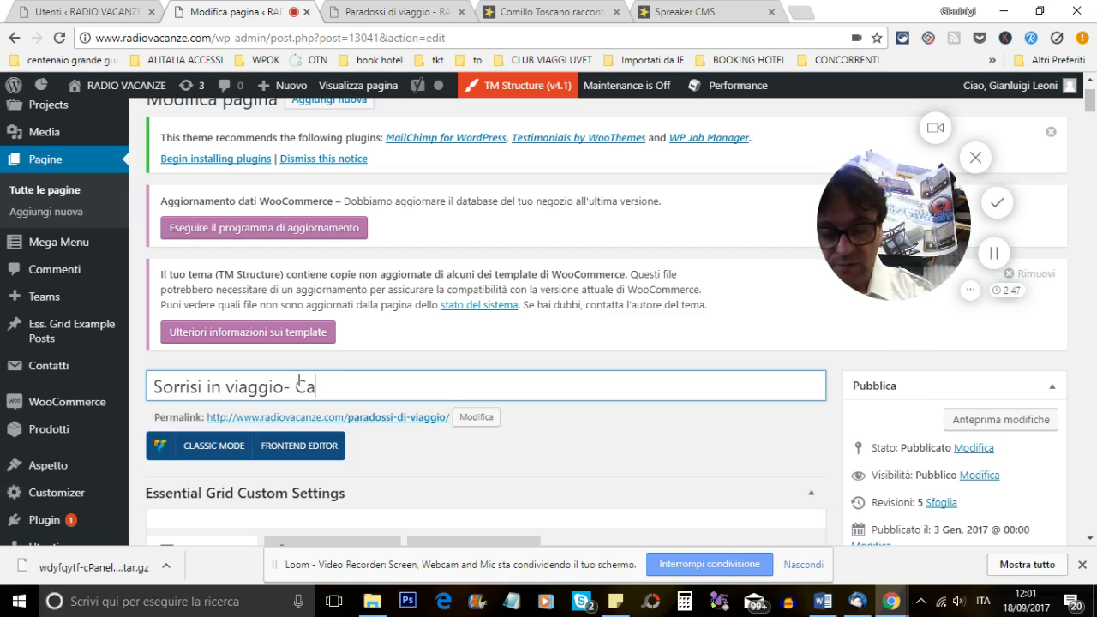
{"action": "type", "text": "mi"}
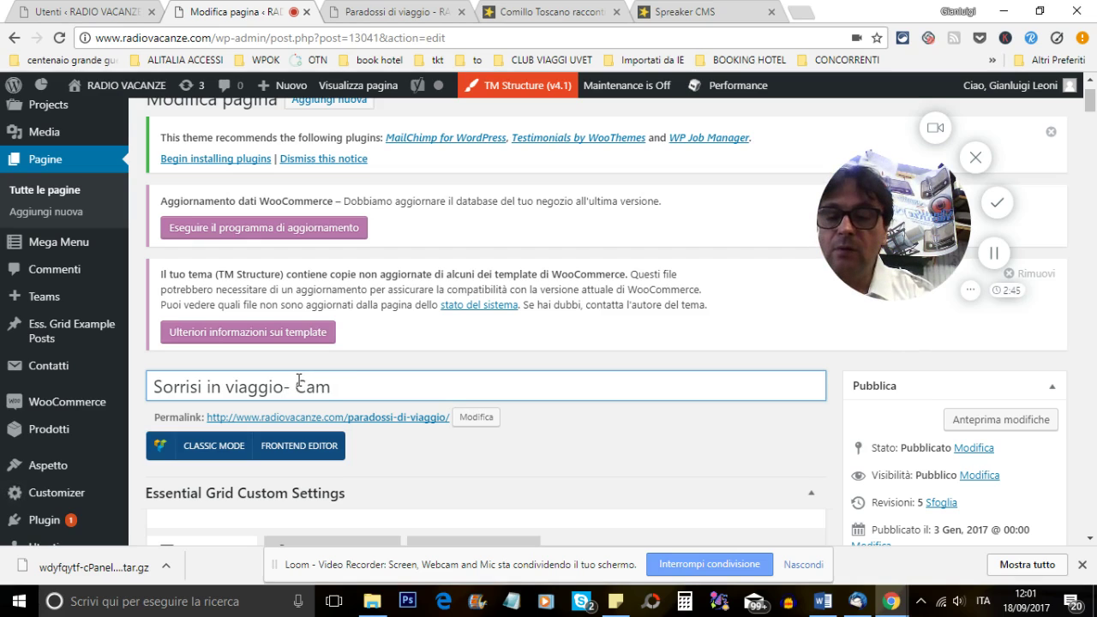
{"action": "key", "text": "BackSpace"}
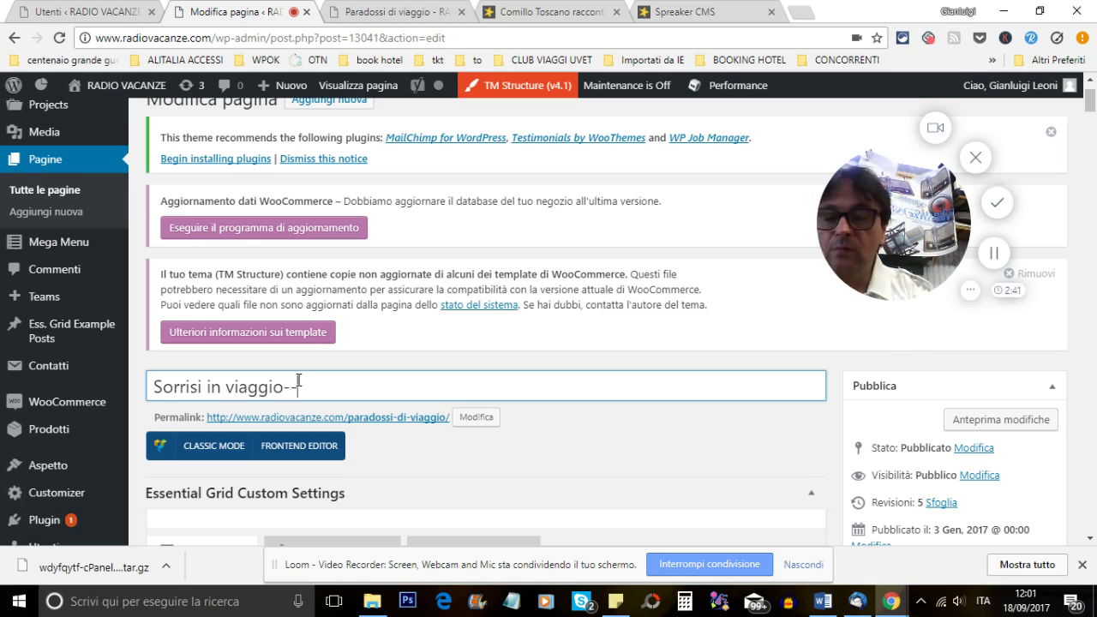
{"action": "key", "text": "BackSpace"}
{"action": "key", "text": "BackSpace"}
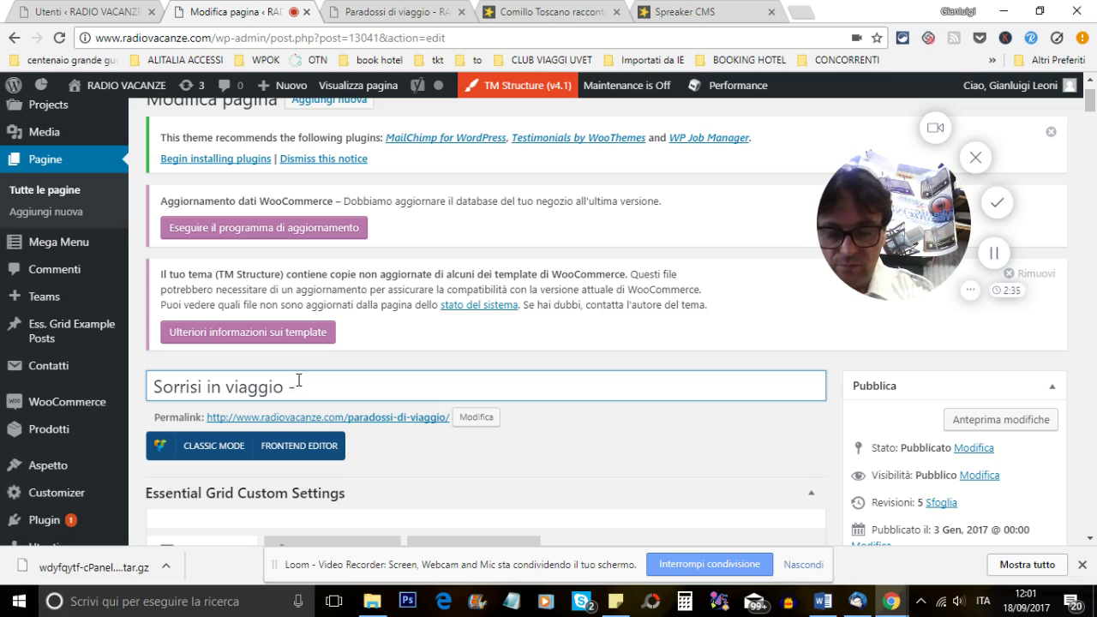
{"action": "type", "text": "- Camillo"}
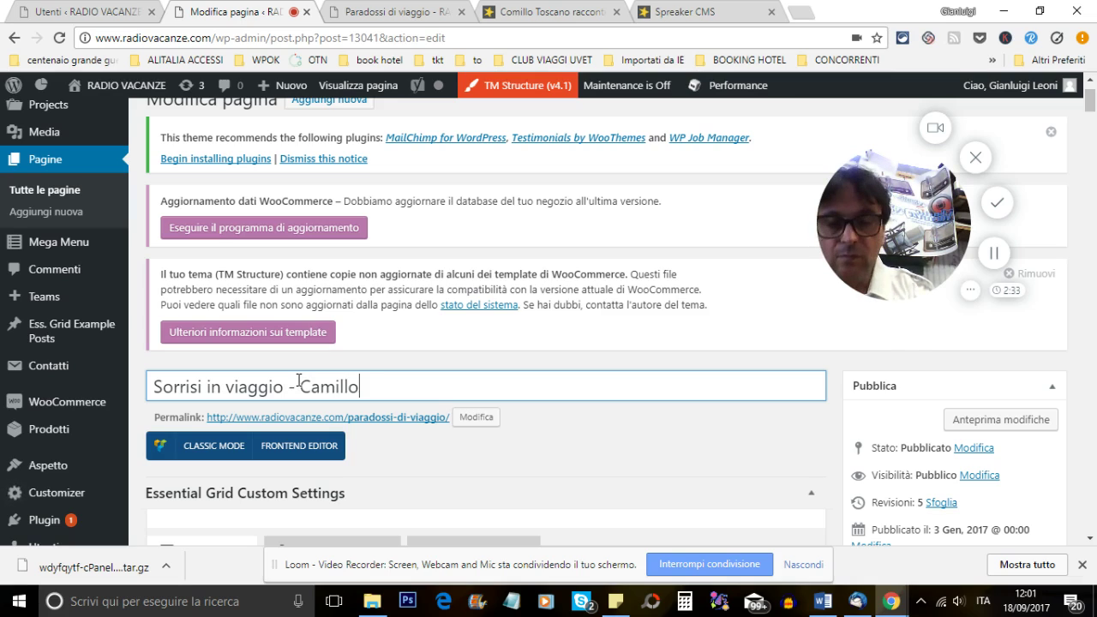
{"action": "type", "text": " Tos"}
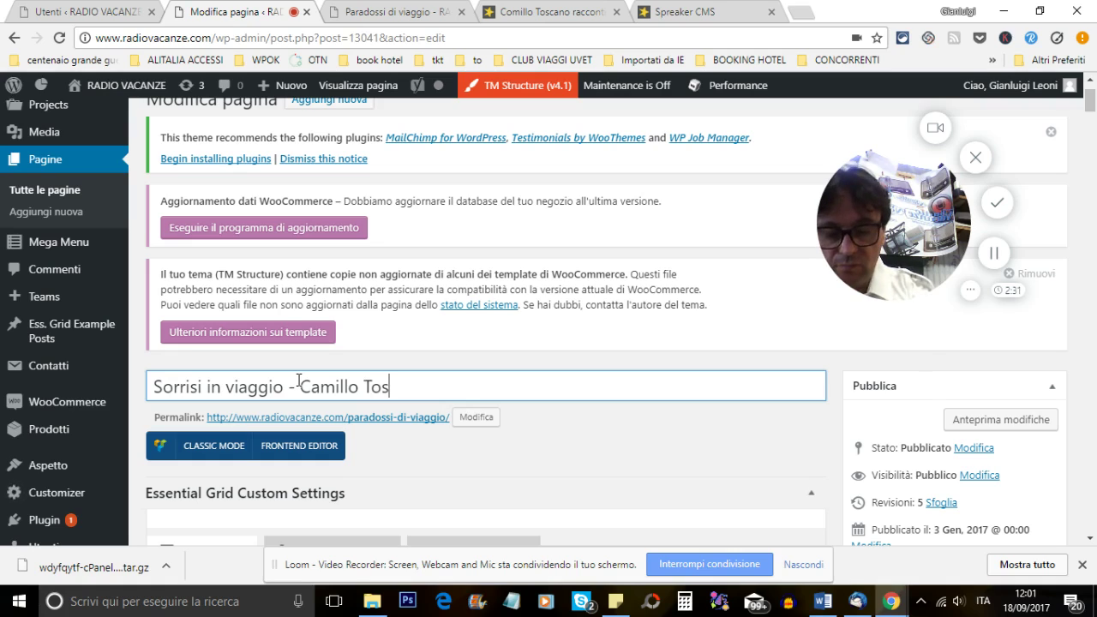
{"action": "type", "text": "ca"}
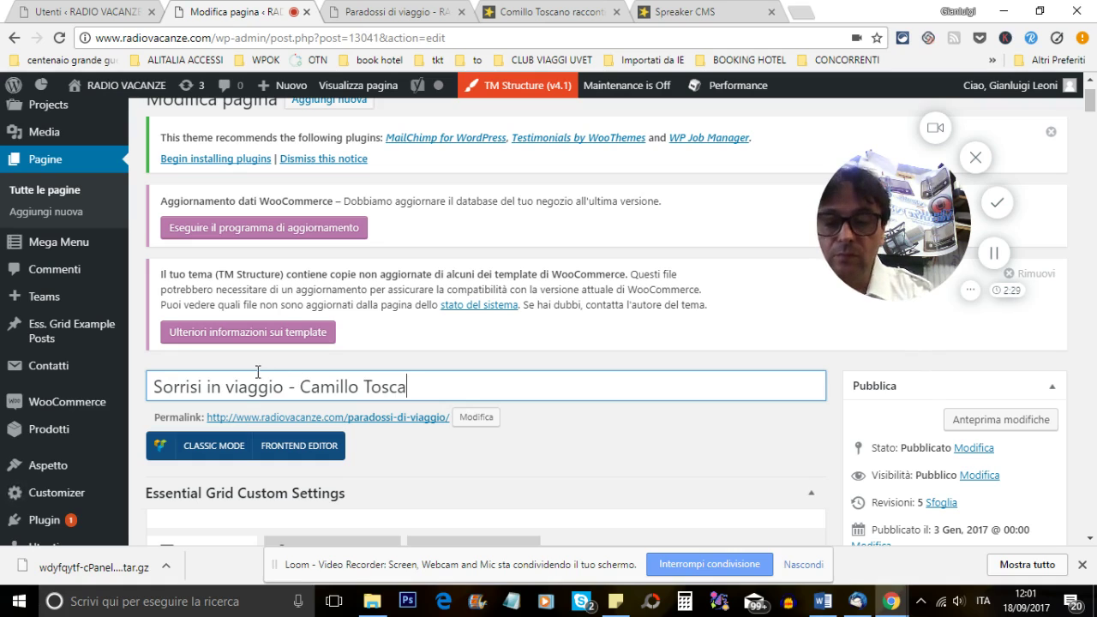
{"action": "type", "text": "no"}
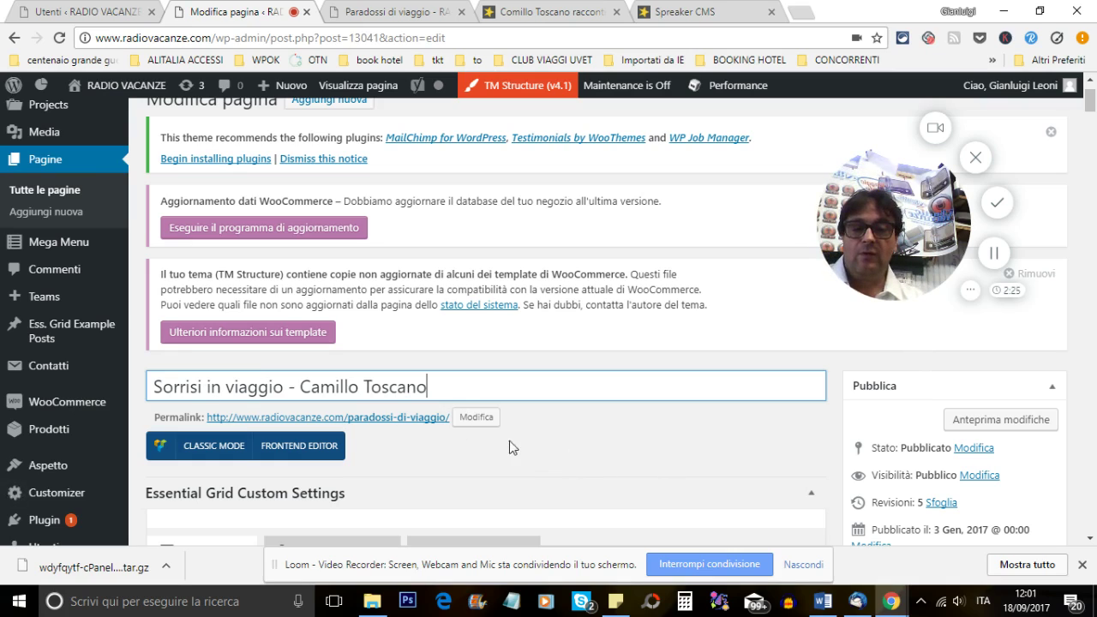
Step: Clear the old paradossi-di-viaggio slug so it regenerates as sorrisi-viaggio-camillo-toscano
{"action": "left_click", "coordinate": [476, 418]}
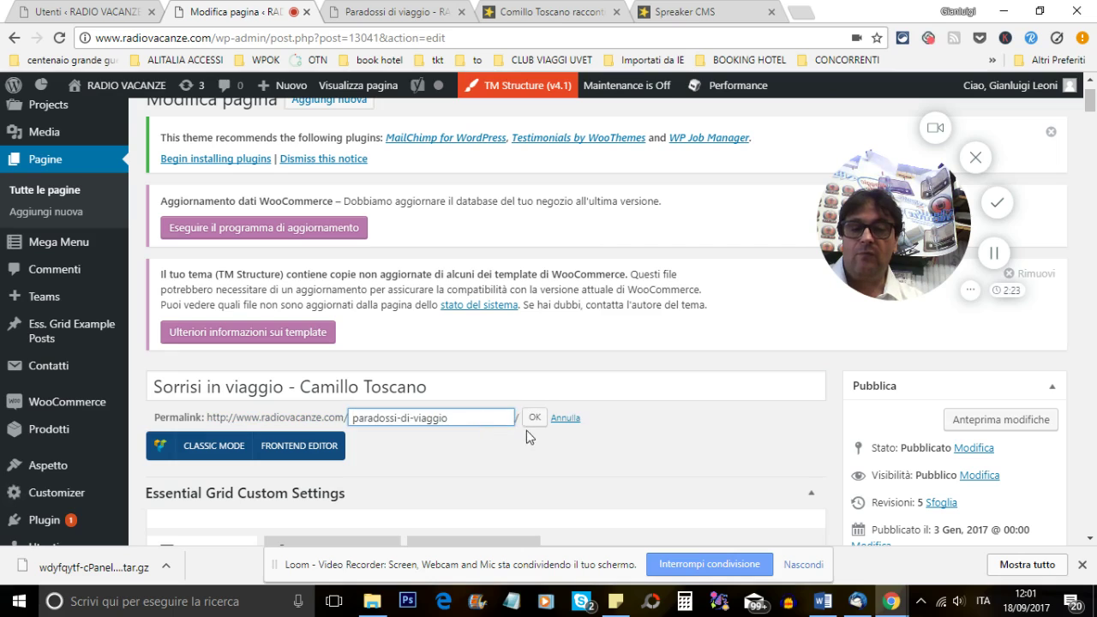
{"action": "left_click_drag", "start_coordinate": [459, 418], "coordinate": [315, 425]}
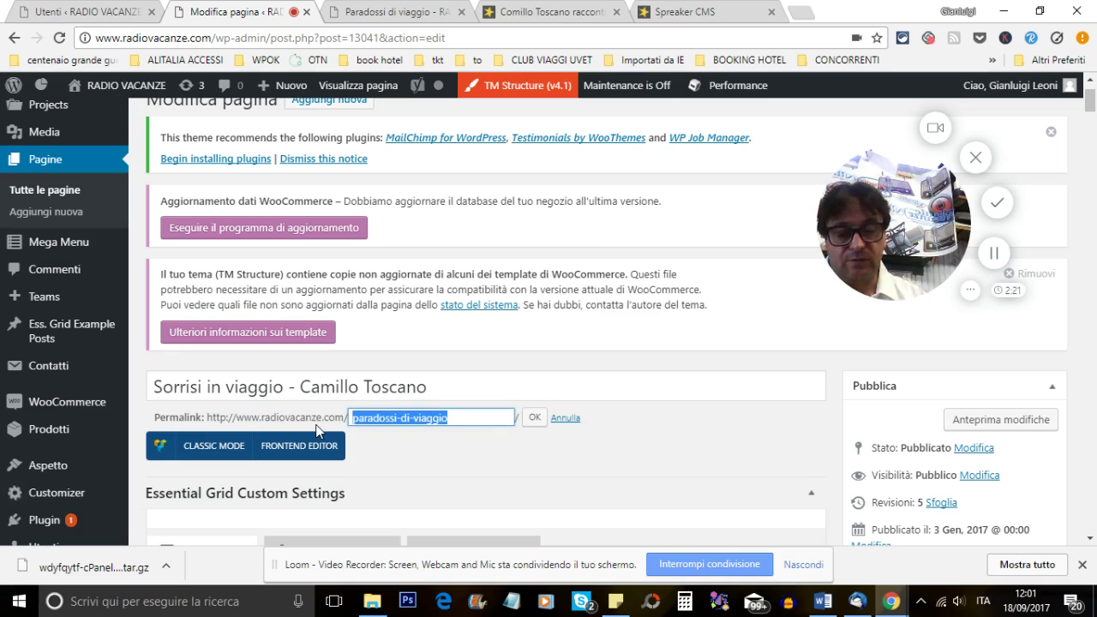
{"action": "key", "text": "BackSpace"}
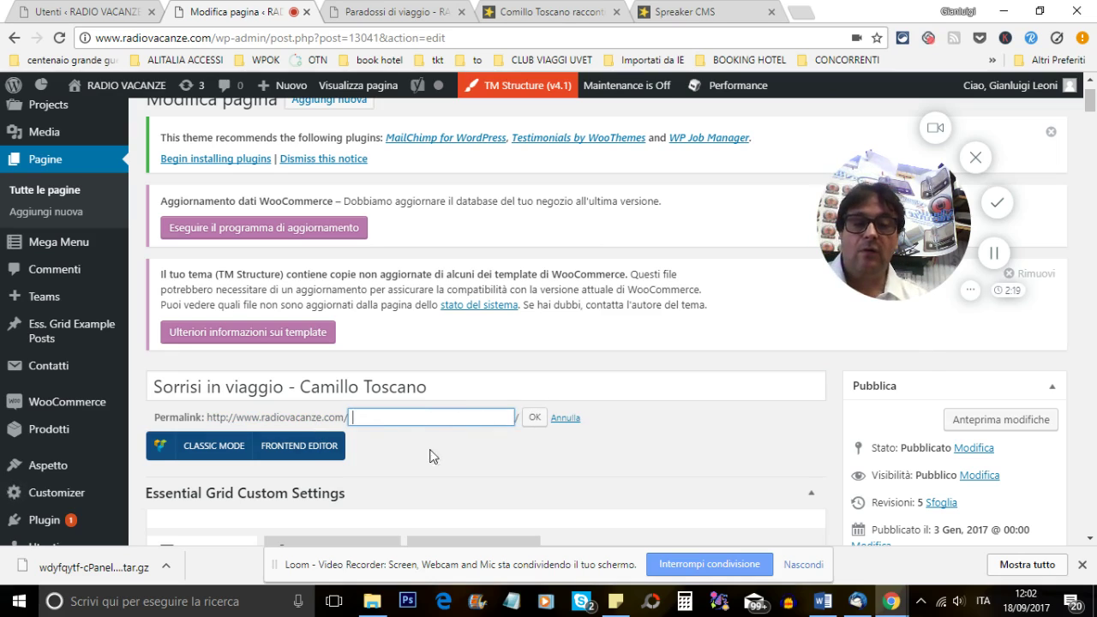
{"action": "left_click", "coordinate": [535, 418]}
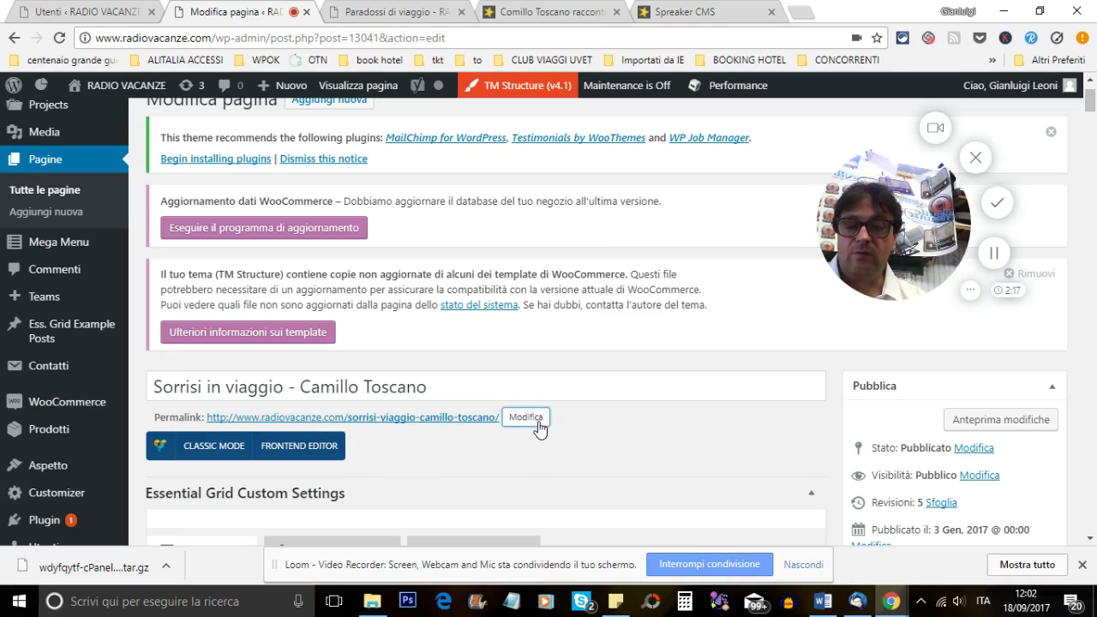
Step: Scroll to the Compositore Visivo and open Blocco Testo Settings for the intro text block
{"action": "scroll", "coordinate": [617, 477], "scroll_direction": "down", "scroll_amount": 1}
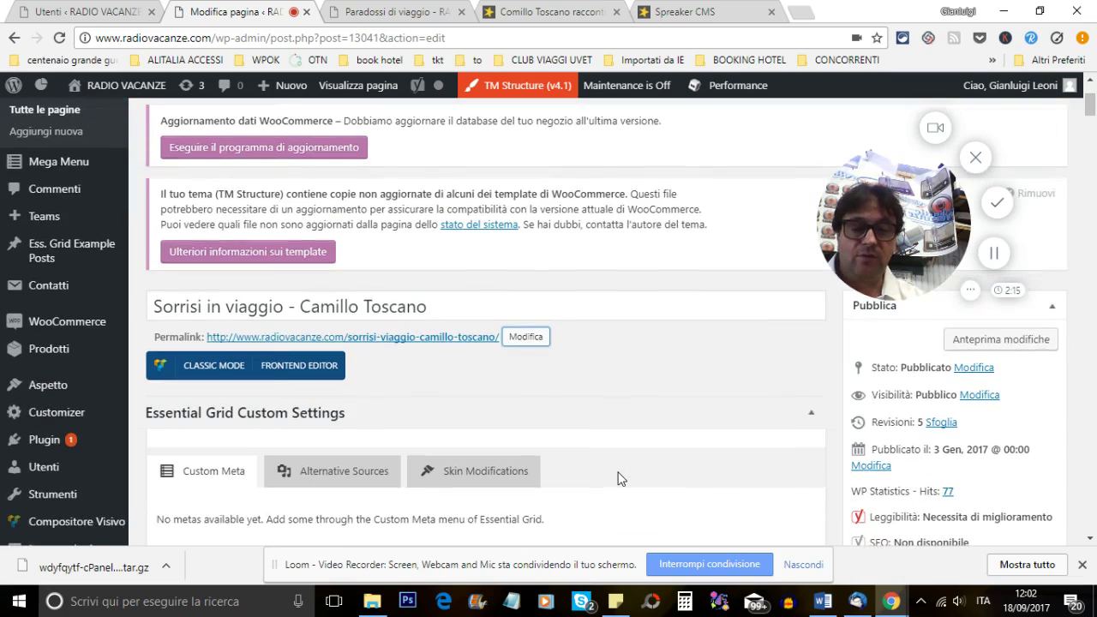
{"action": "scroll", "coordinate": [715, 391], "scroll_direction": "down", "scroll_amount": 1}
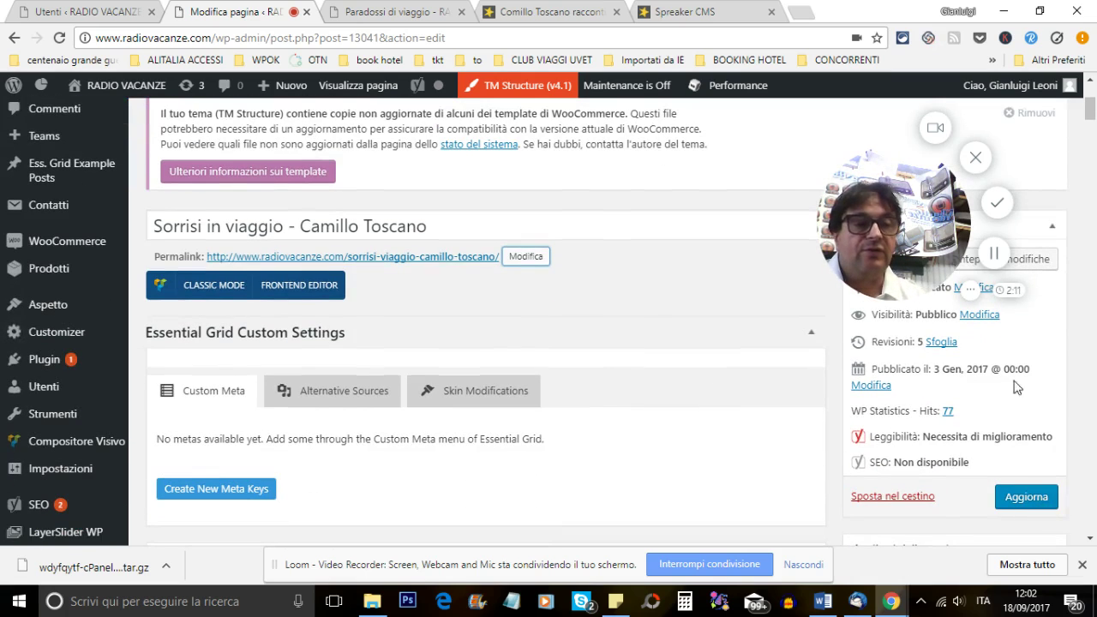
{"action": "scroll", "coordinate": [683, 347], "scroll_direction": "up", "scroll_amount": 3}
{"action": "scroll", "coordinate": [699, 358], "scroll_direction": "down", "scroll_amount": 2}
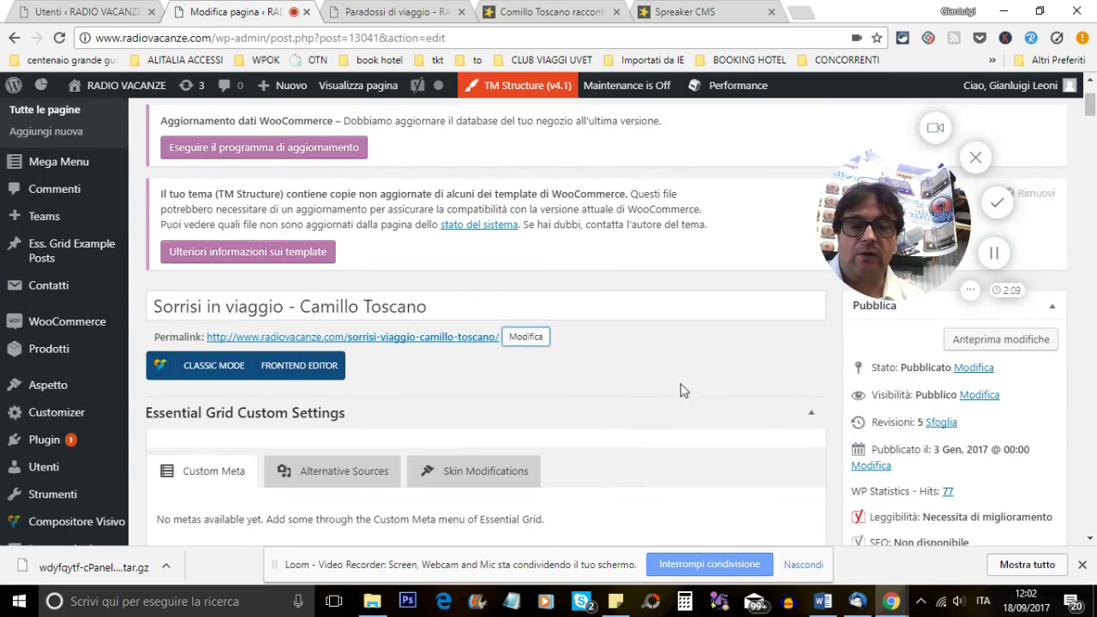
{"action": "scroll", "coordinate": [654, 399], "scroll_direction": "down", "scroll_amount": 3}
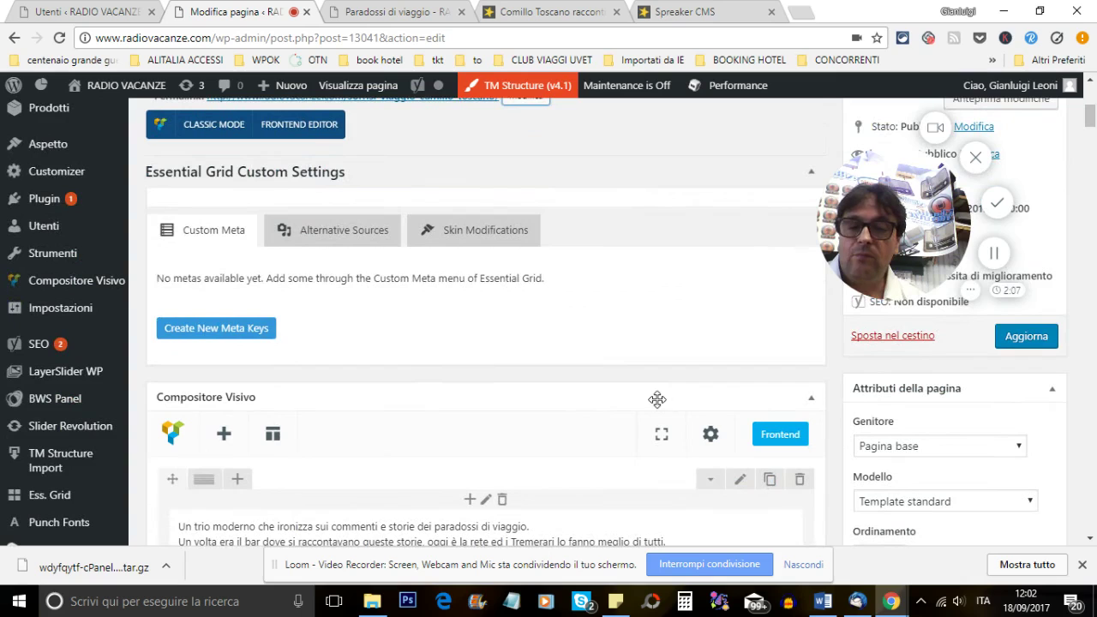
{"action": "scroll", "coordinate": [390, 450], "scroll_direction": "down", "scroll_amount": 3}
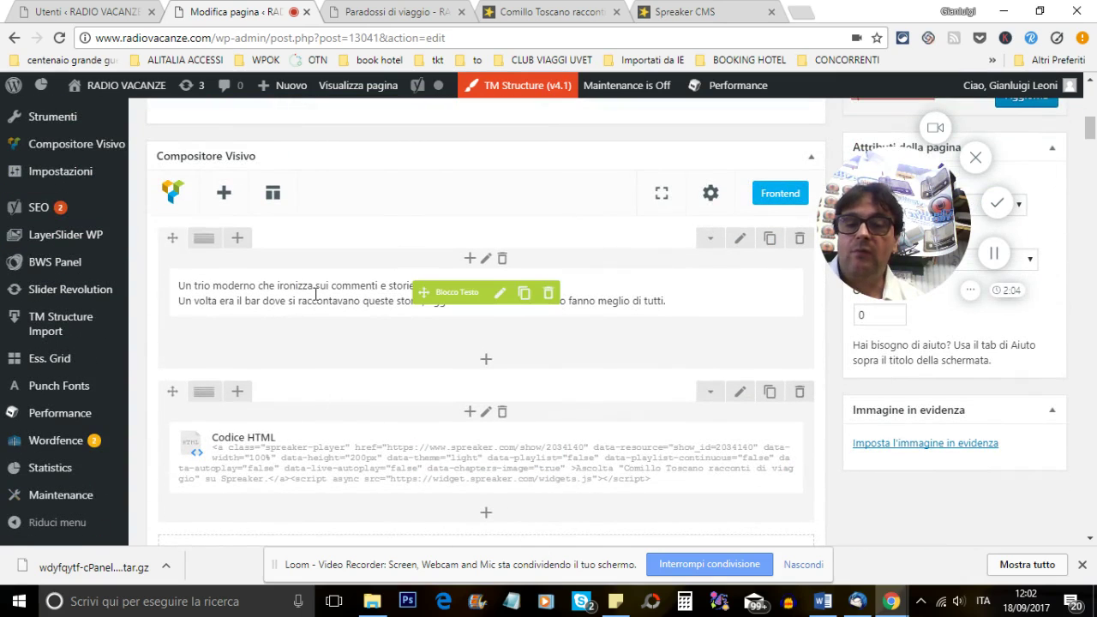
{"action": "left_click", "coordinate": [500, 292]}
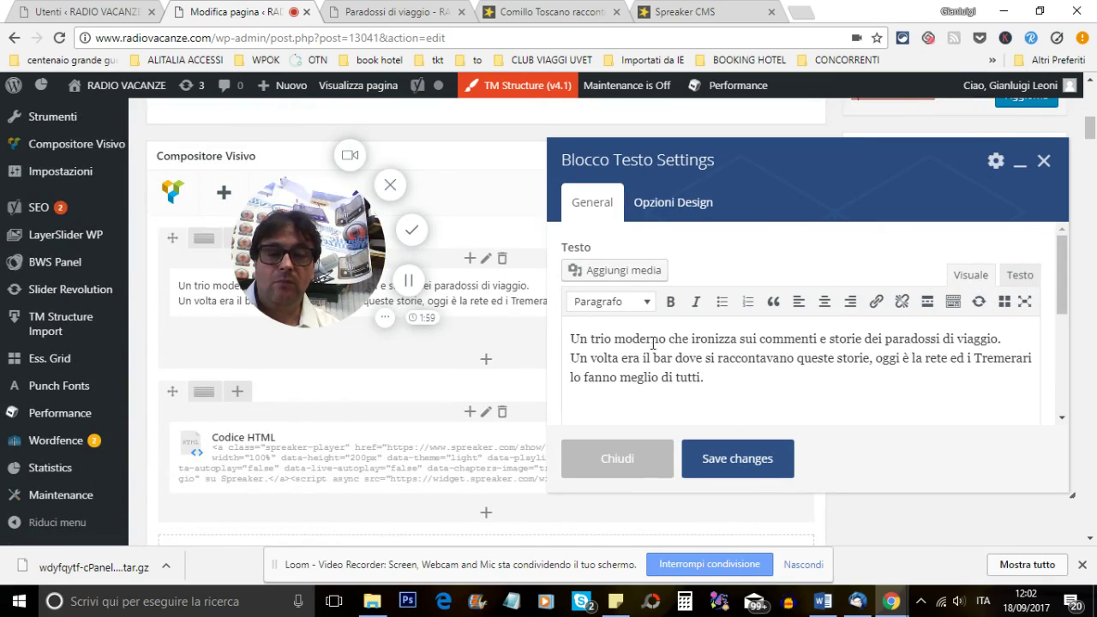
Step: Change the intro text to 'Camillo Toscano, tutti i giovedì ti fa sorridere con i suoi racconti.' and save
{"action": "left_click_drag", "start_coordinate": [571, 338], "coordinate": [796, 374]}
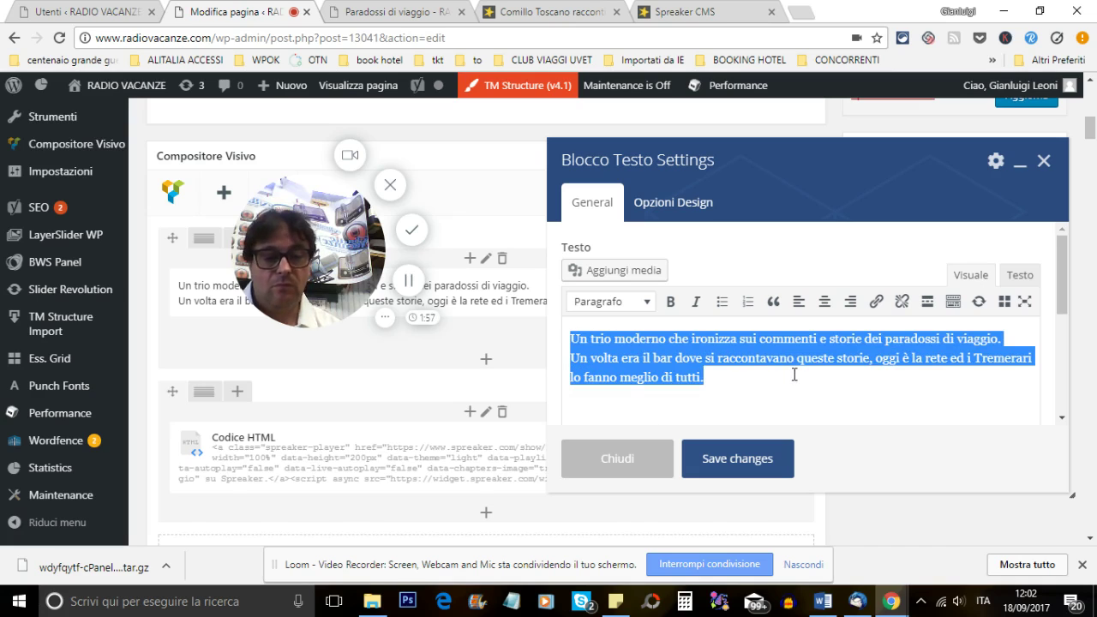
{"action": "key", "text": "BackSpace"}
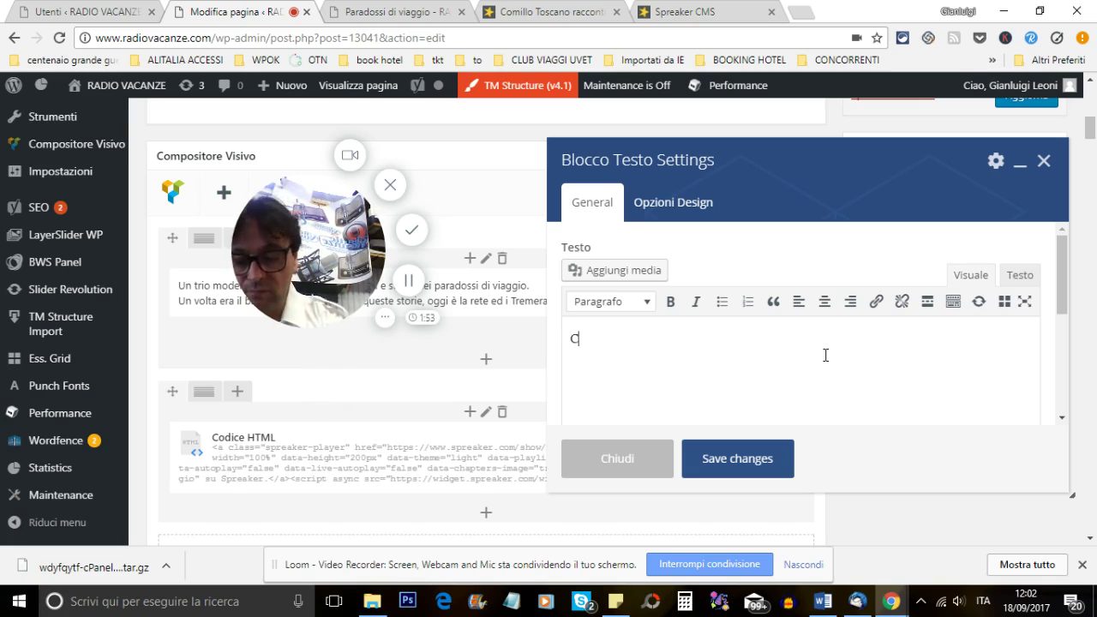
{"action": "type", "text": "Camillo "}
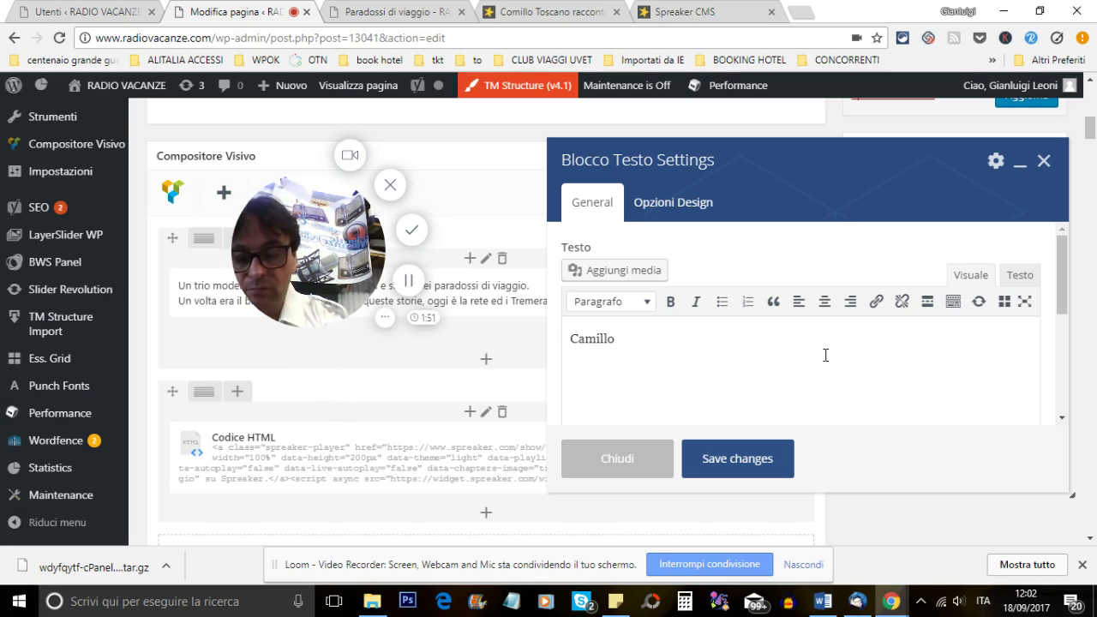
{"action": "type", "text": "Toscano, t"}
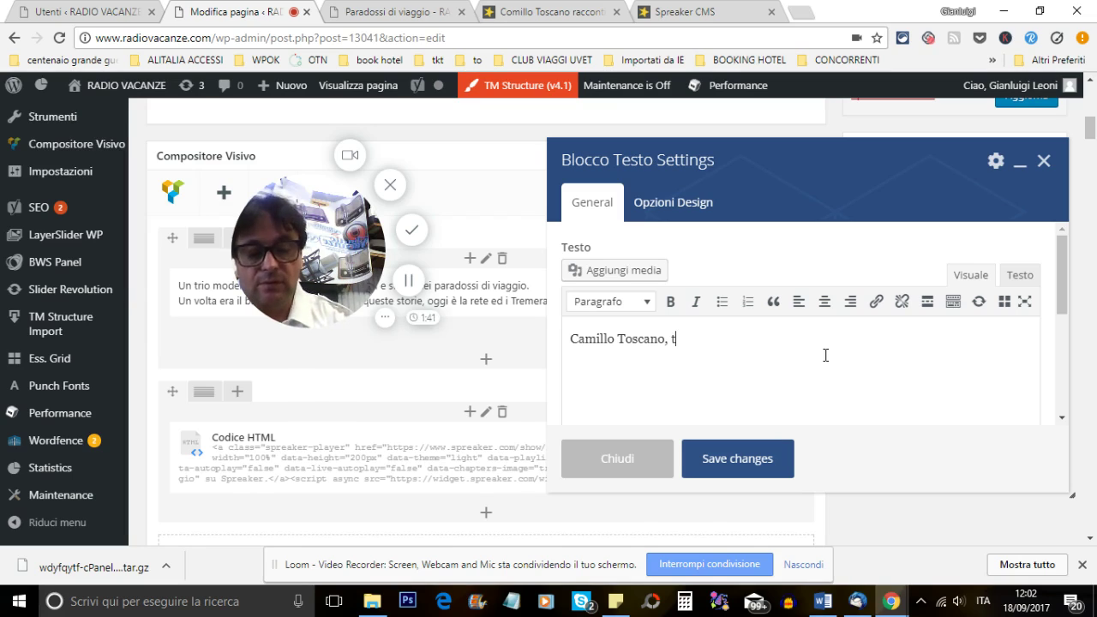
{"action": "type", "text": "utti i goi"}
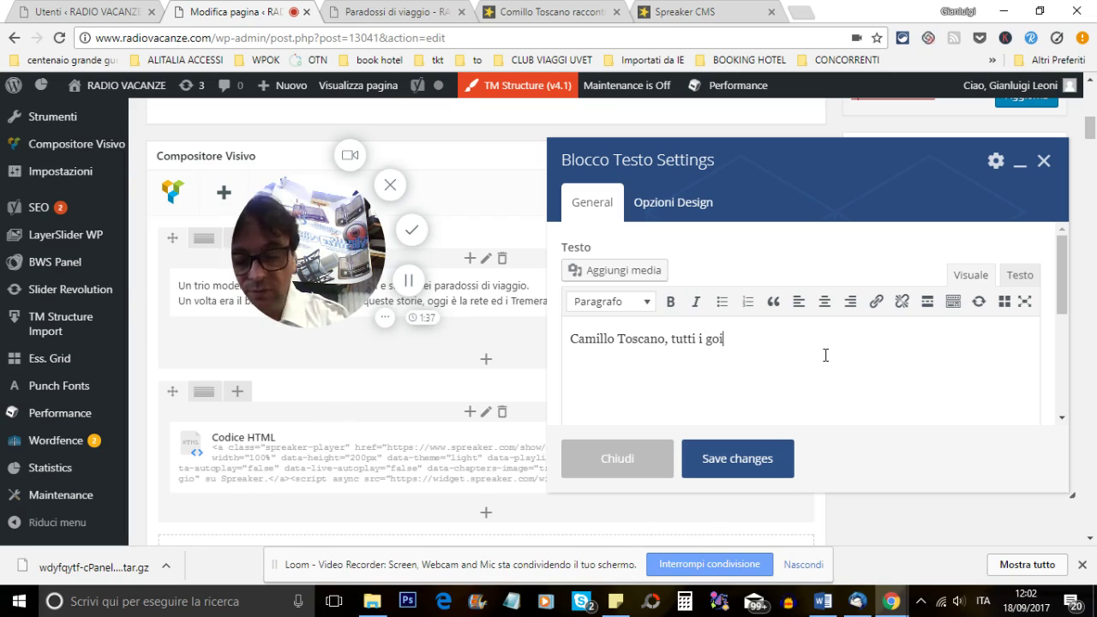
{"action": "type", "text": "vedi"}
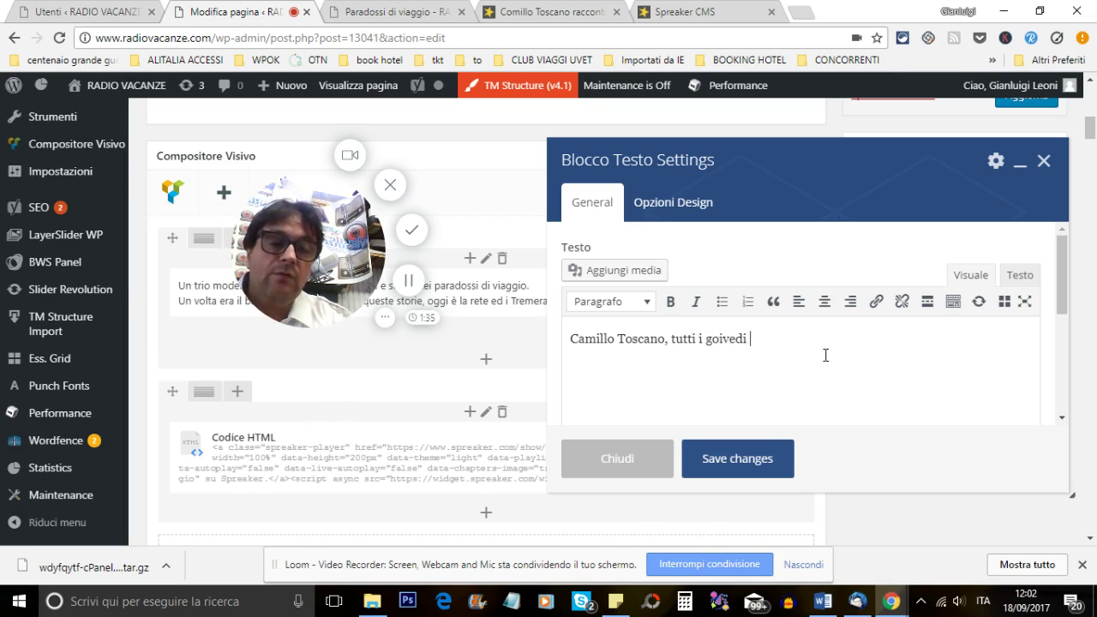
{"action": "key", "text": "BackSpace"}
{"action": "key", "text": "BackSpace"}
{"action": "key", "text": "BackSpace"}
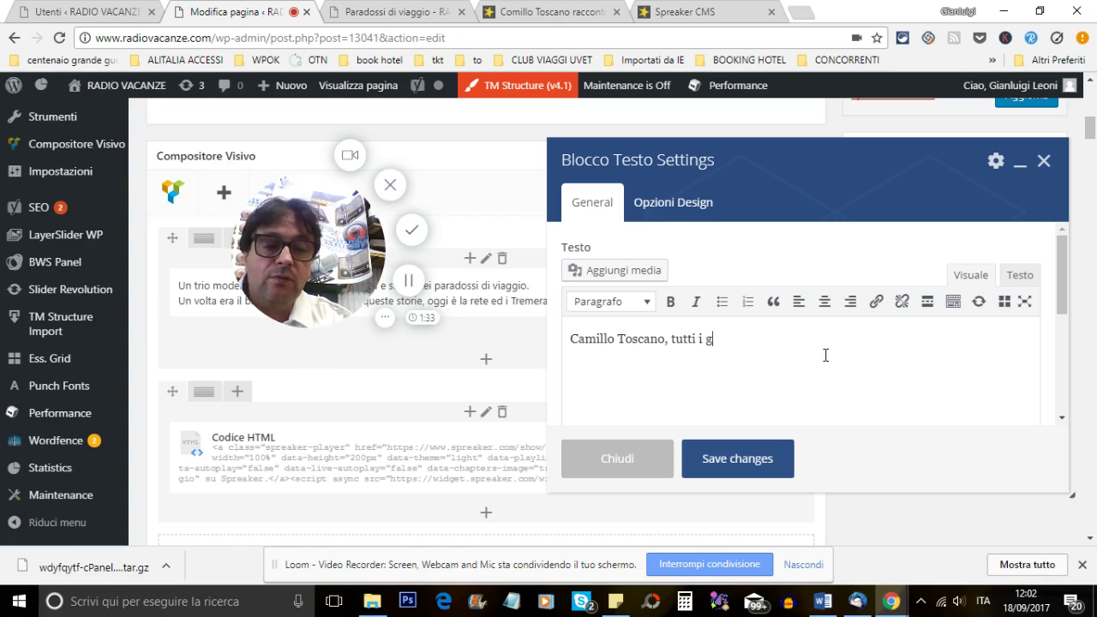
{"action": "type", "text": "iove"}
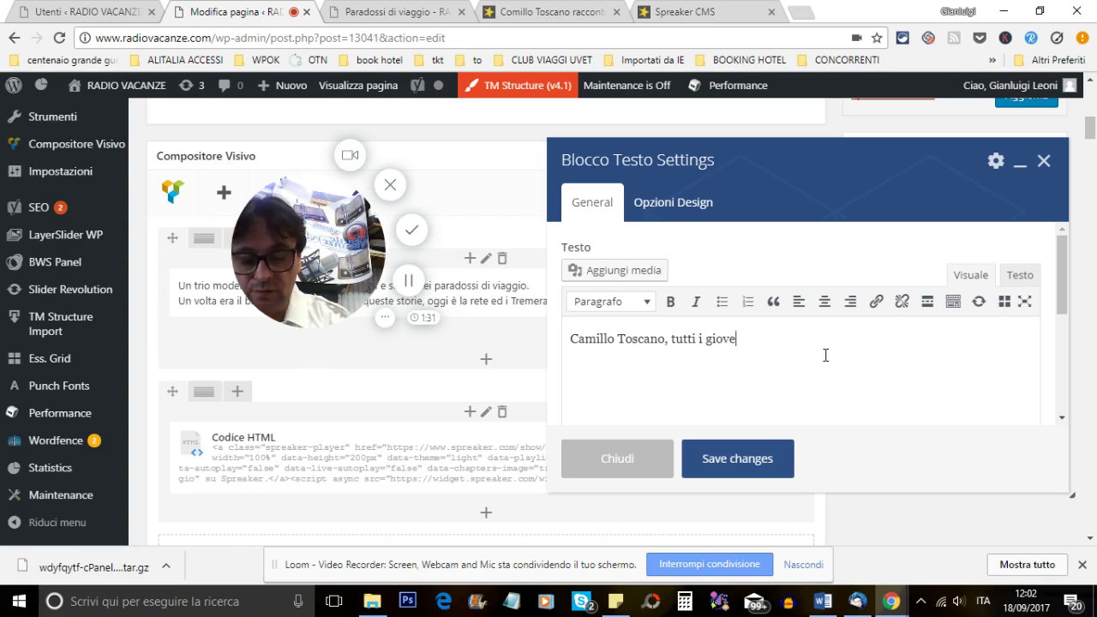
{"action": "type", "text": "di ti fa"}
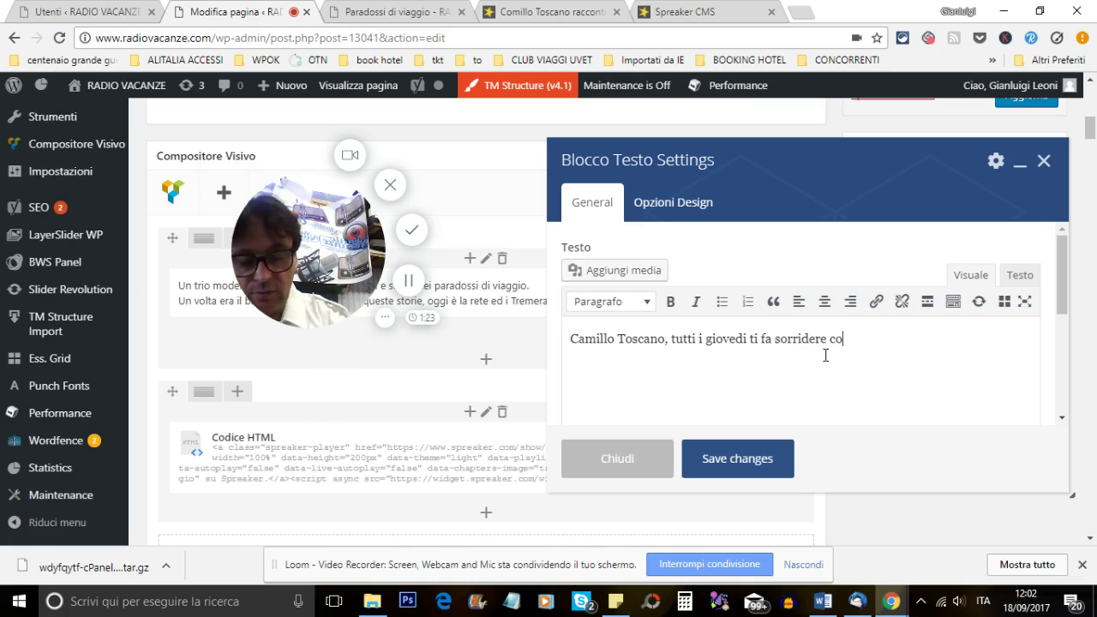
{"action": "type", "text": "sorridere con i "}
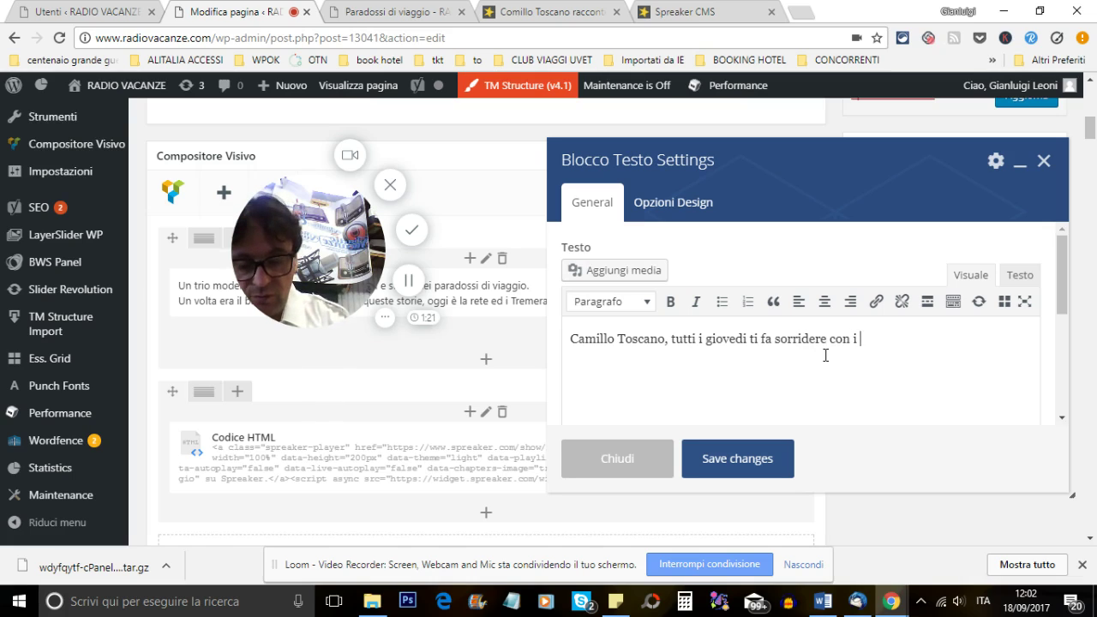
{"action": "type", "text": "suoi ra"}
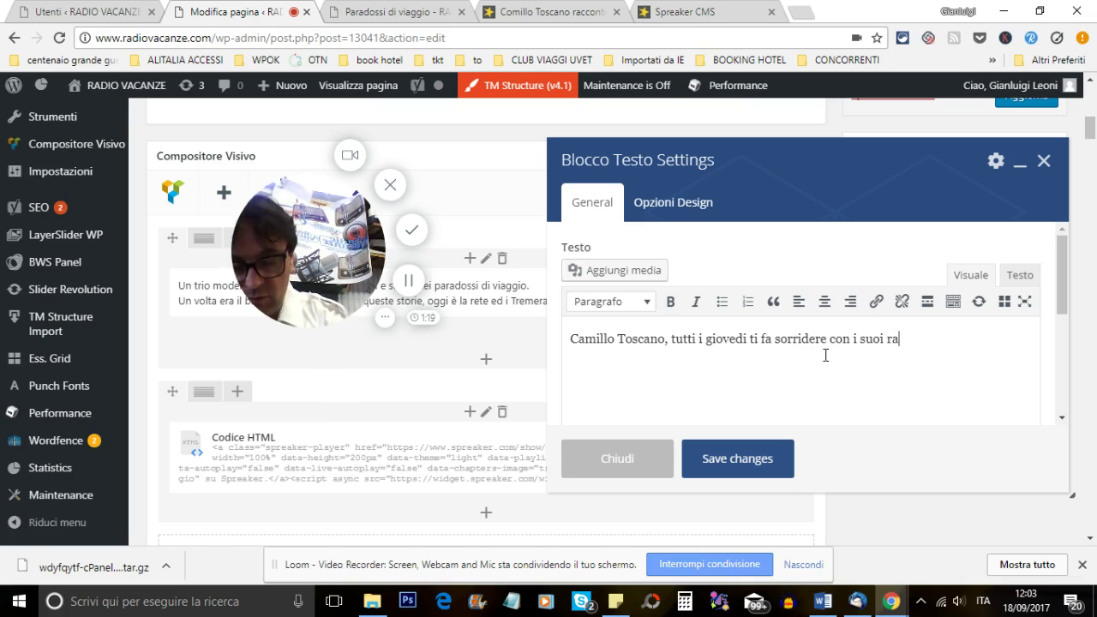
{"action": "type", "text": "ccon"}
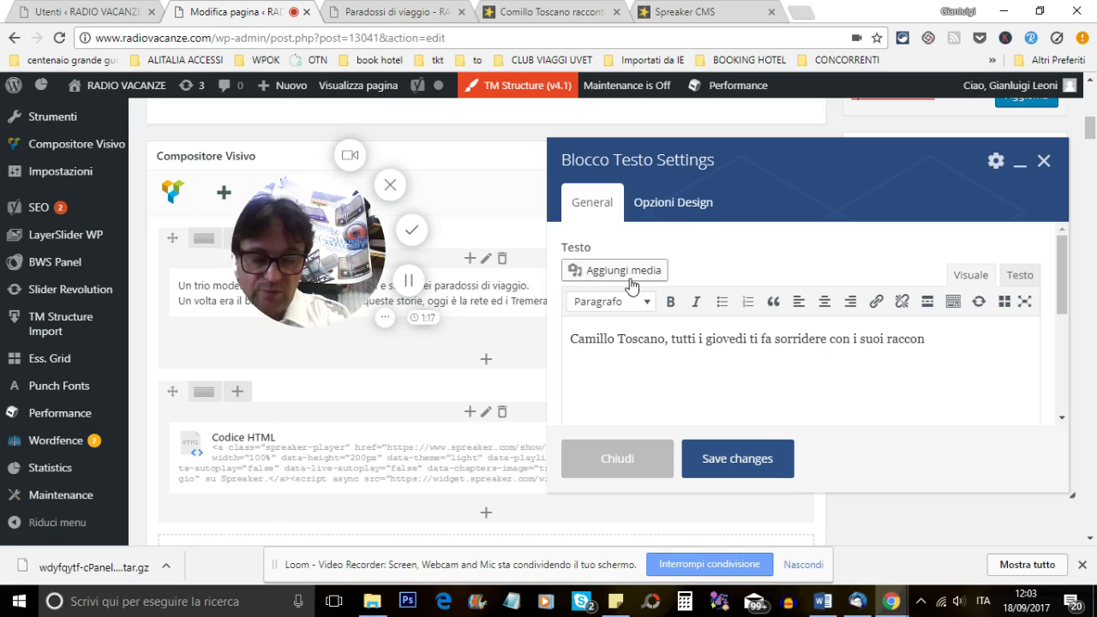
{"action": "type", "text": "ti."}
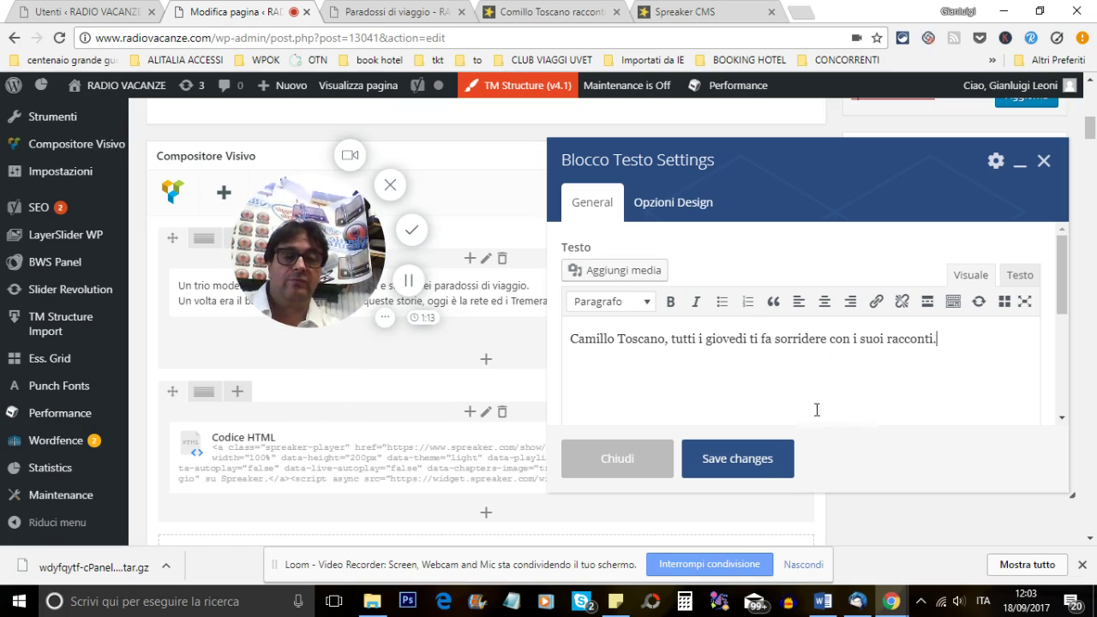
{"action": "left_click", "coordinate": [737, 459]}
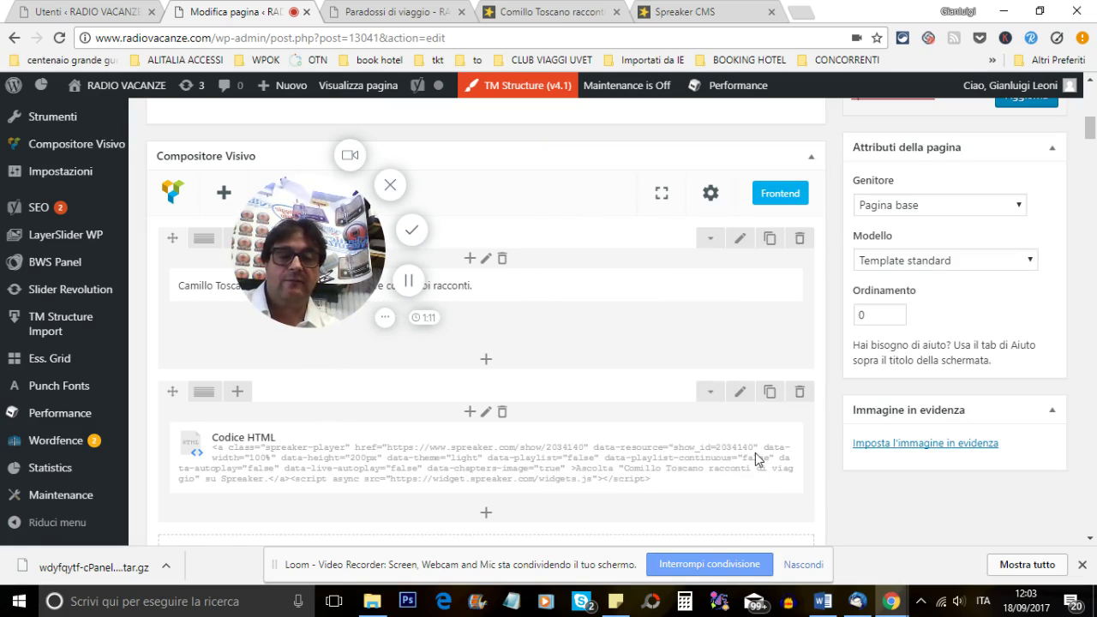
Step: Preview the changes, then update the Sorrisi in viaggio - Camillo Toscano page
{"action": "scroll", "coordinate": [1037, 253], "scroll_direction": "up", "scroll_amount": 5}
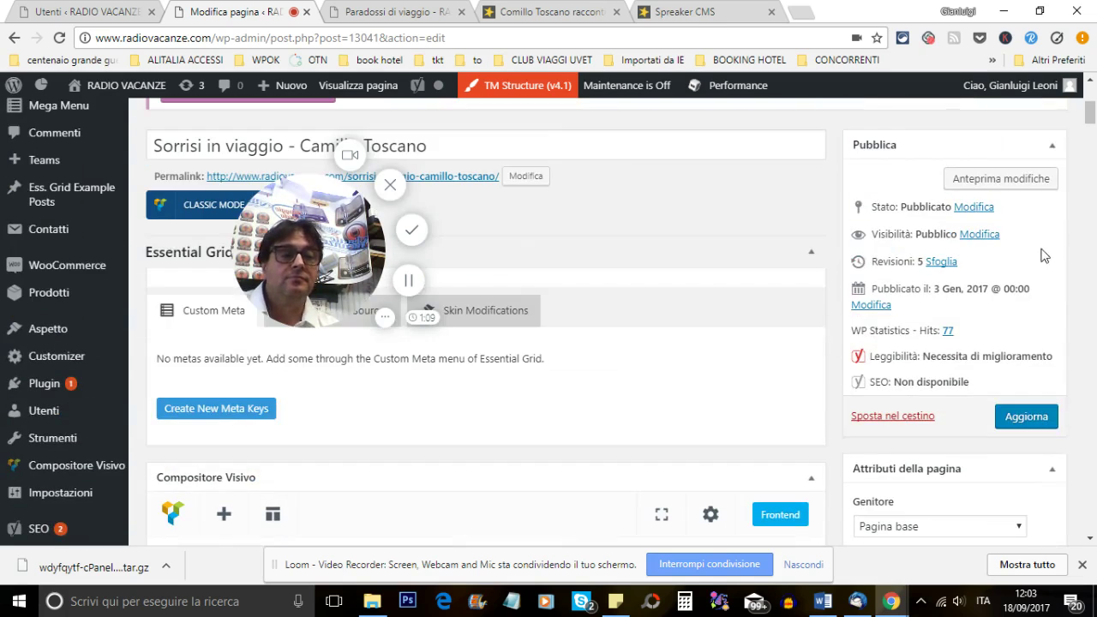
{"action": "scroll", "coordinate": [1022, 231], "scroll_direction": "up", "scroll_amount": 1}
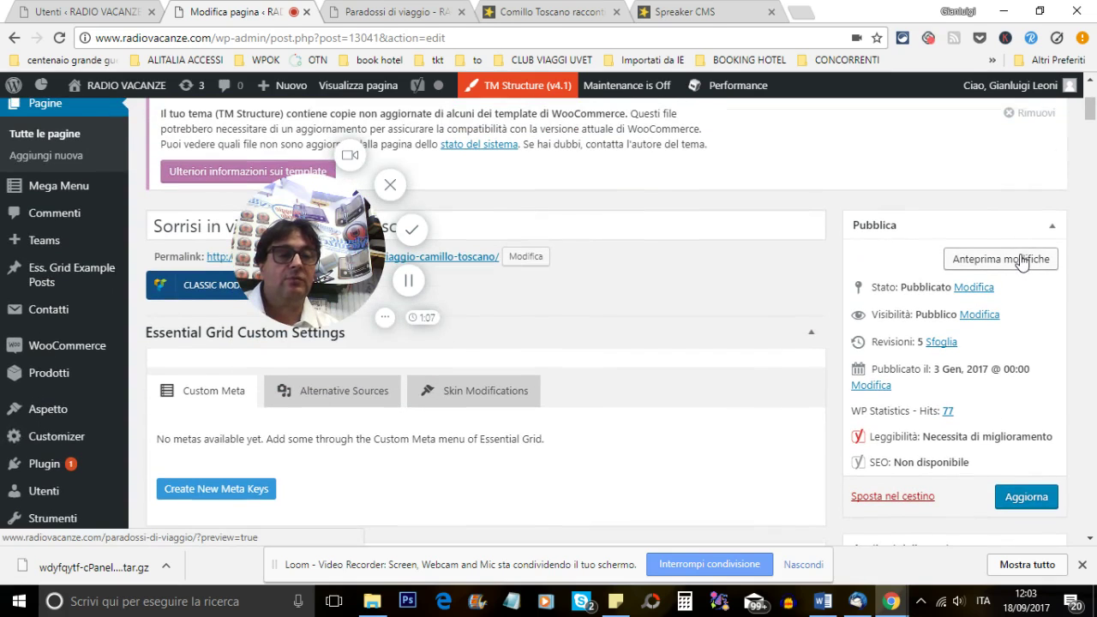
{"action": "left_click", "coordinate": [1020, 261]}
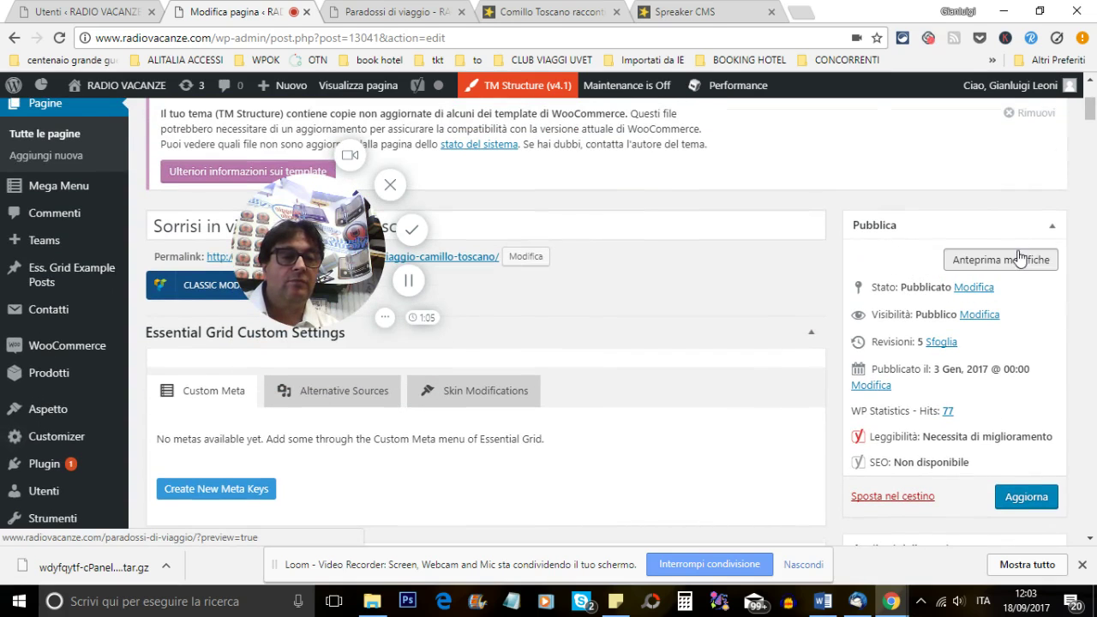
{"action": "scroll", "coordinate": [1048, 504], "scroll_direction": "down", "scroll_amount": 1}
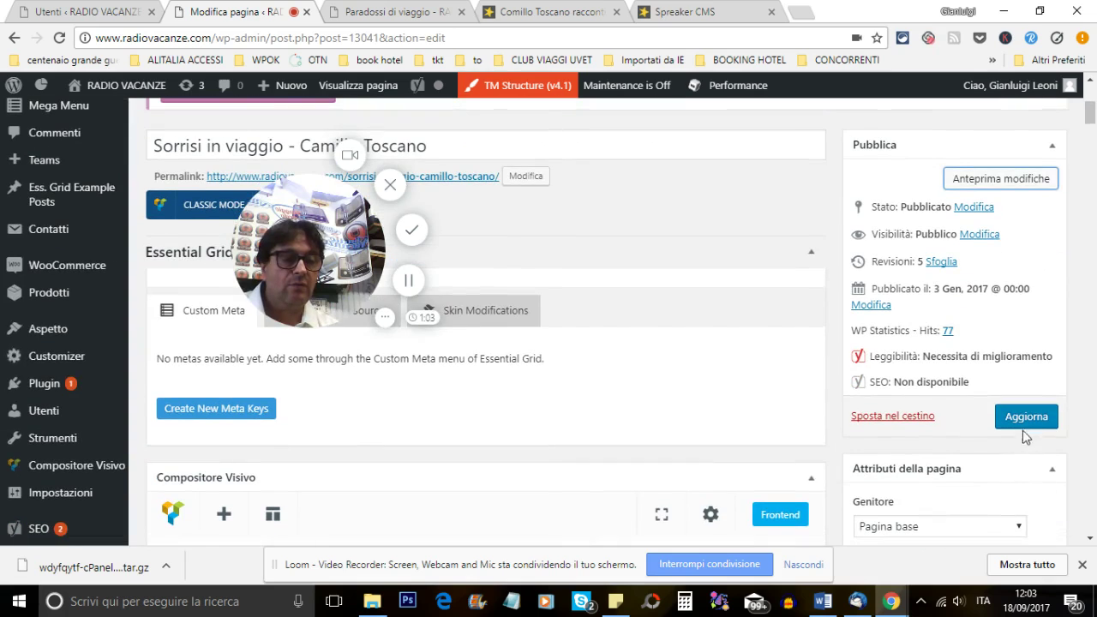
{"action": "left_click", "coordinate": [1032, 417]}
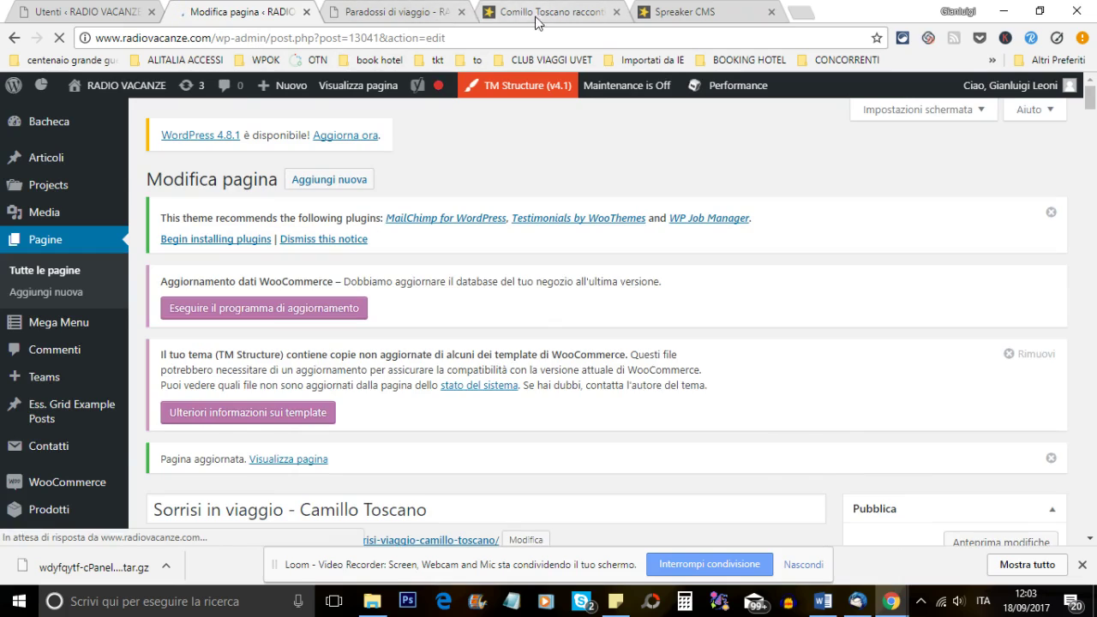
Step: Confirm the old paradossi-di-viaggio address returns 404 and I PROGRAMMI lists the renamed page
{"action": "left_click", "coordinate": [426, 12]}
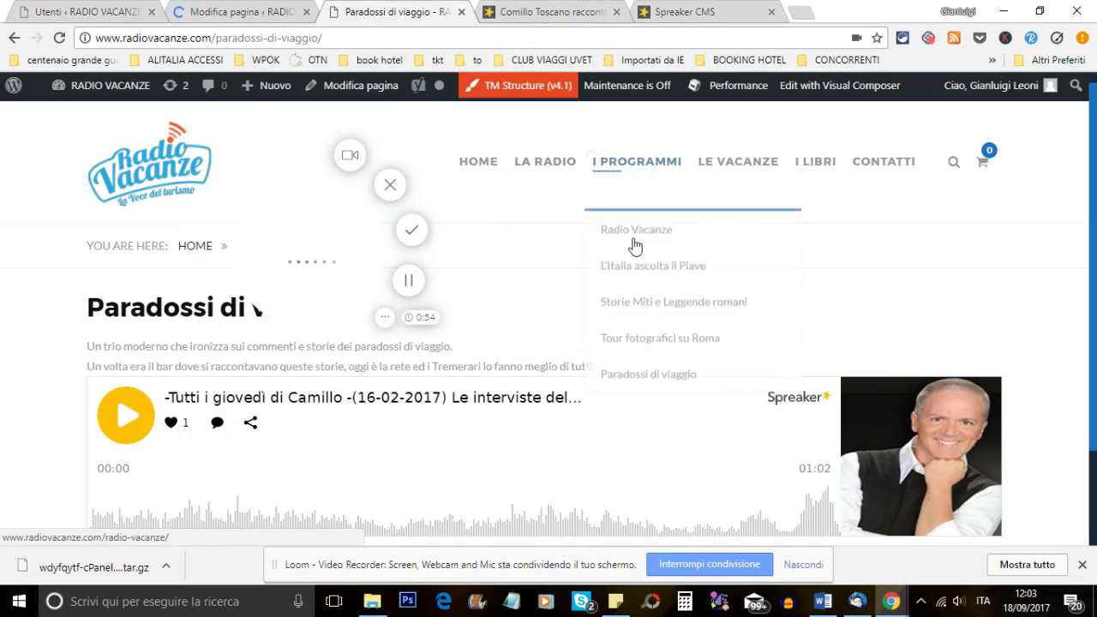
{"action": "left_click", "coordinate": [58, 38]}
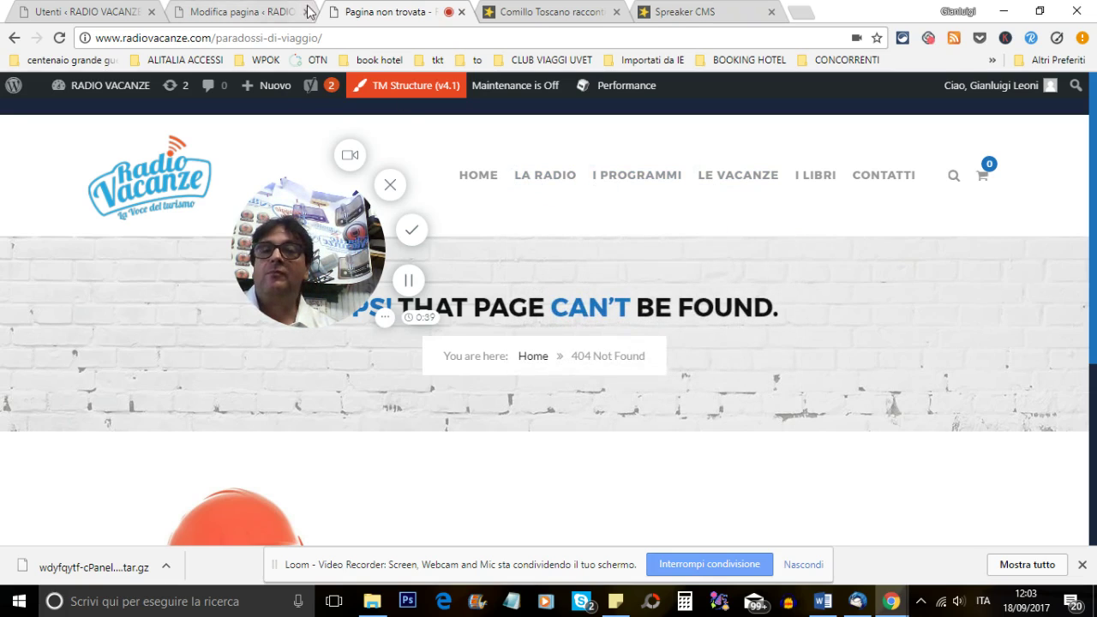
{"action": "left_click", "coordinate": [225, 17]}
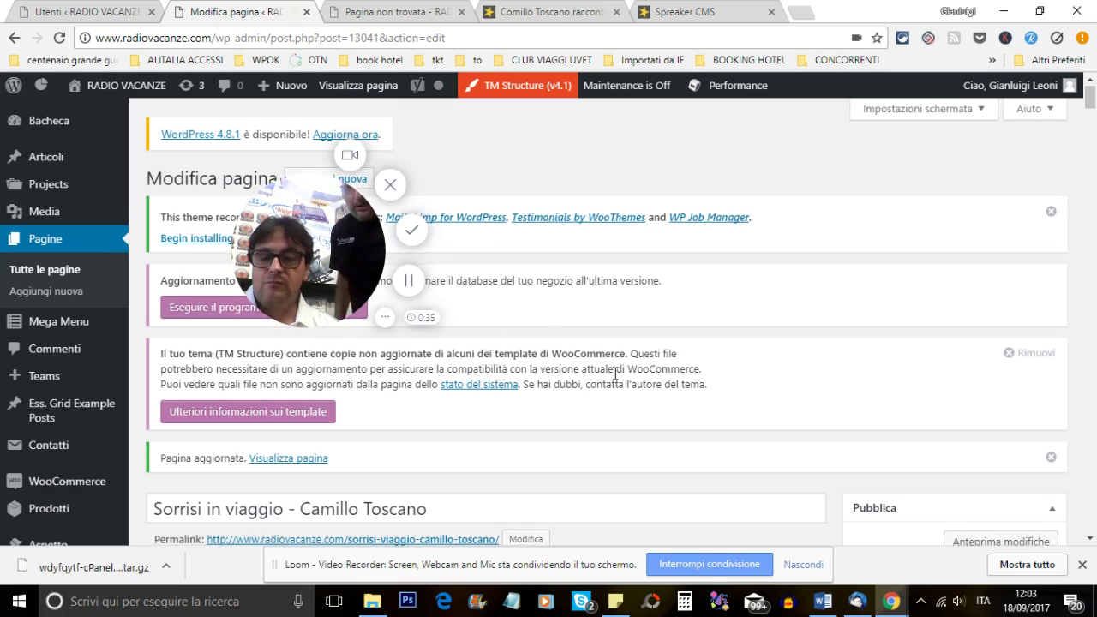
{"action": "scroll", "coordinate": [614, 428], "scroll_direction": "down", "scroll_amount": 2}
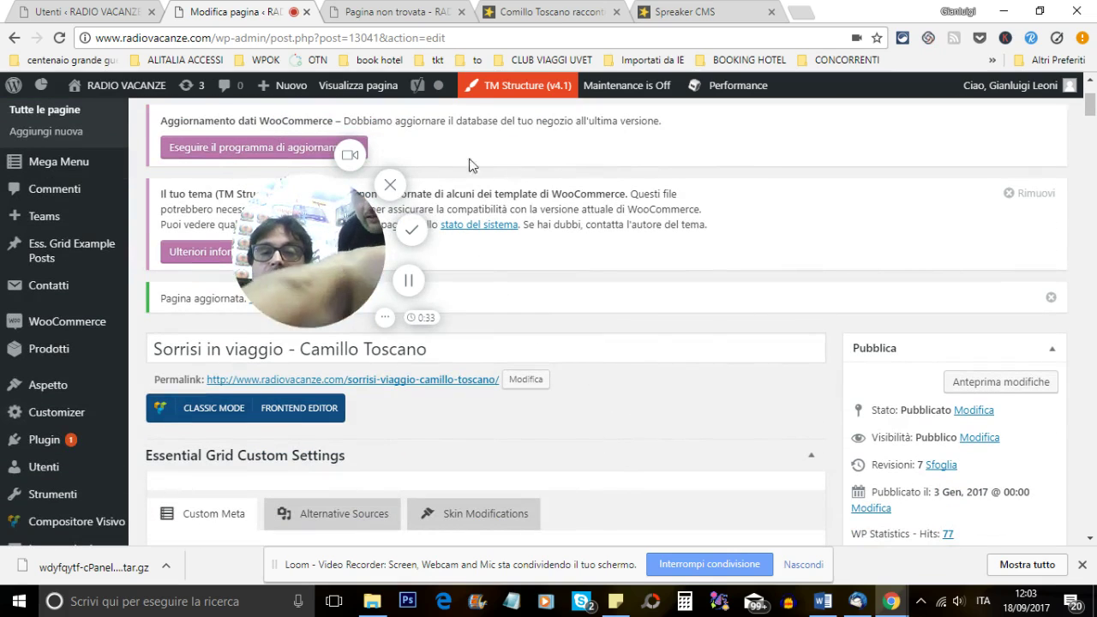
{"action": "left_click", "coordinate": [396, 11]}
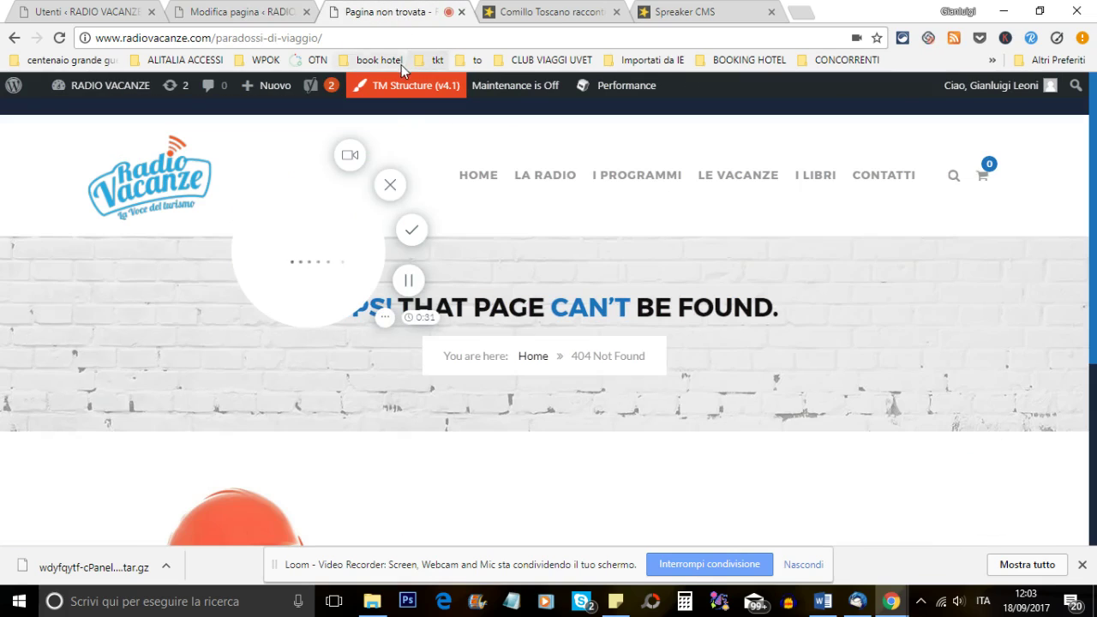
{"action": "mouse_move", "coordinate": [618, 199]}
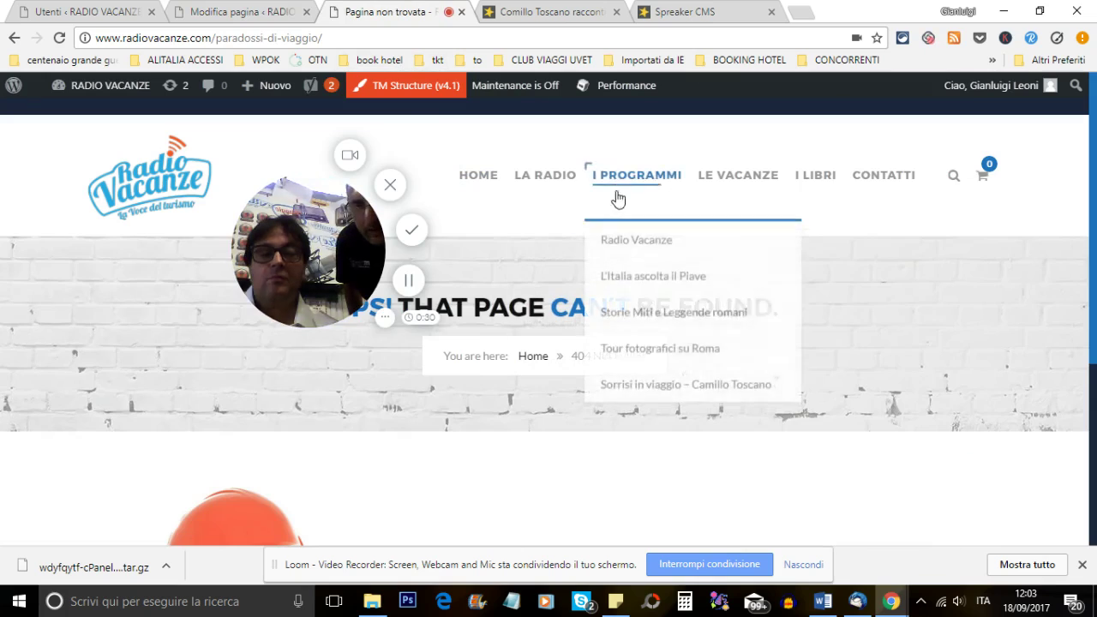
Step: Open 'Sorrisi in viaggio – Camillo Toscano' from I PROGRAMMI and check its intro text and Spreaker player
{"action": "left_click", "coordinate": [703, 386]}
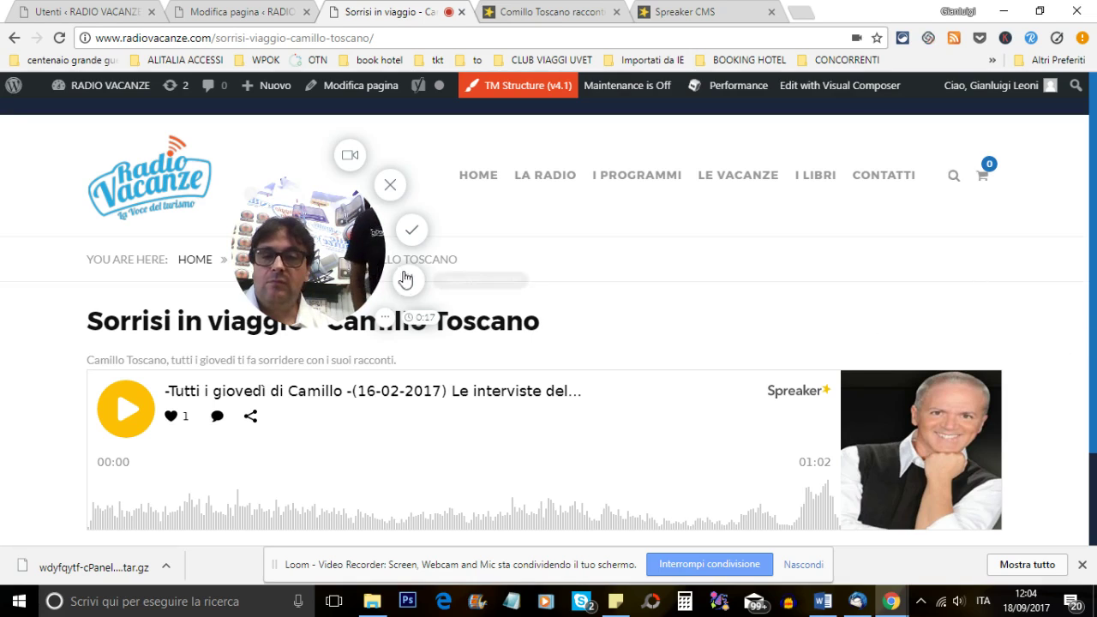
{"action": "left_click_drag", "start_coordinate": [435, 252], "coordinate": [1082, 257]}
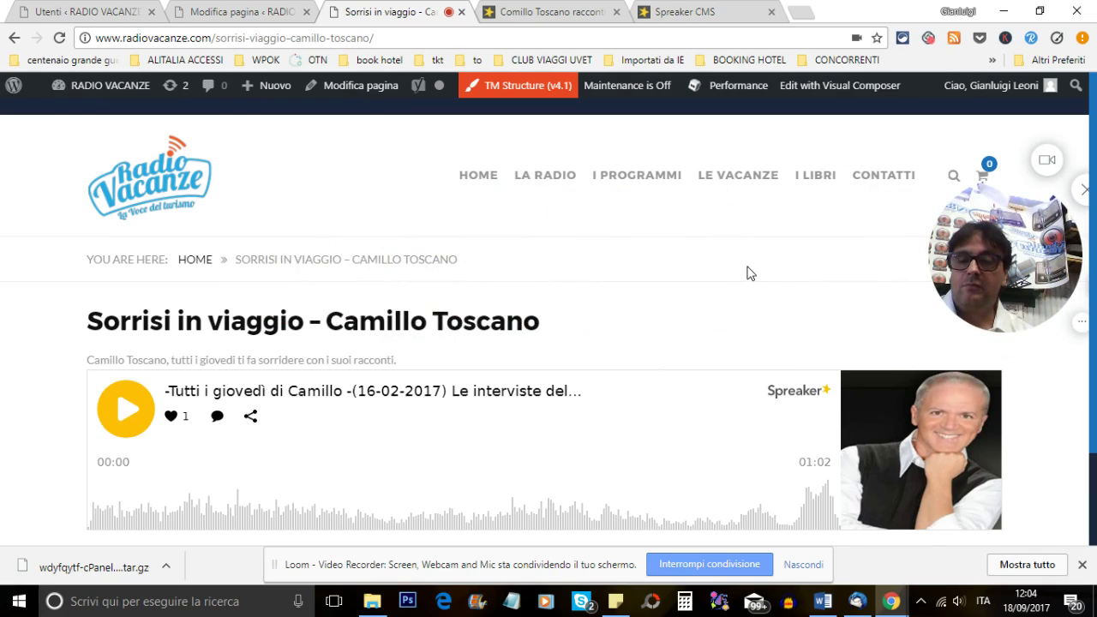
{"action": "scroll", "coordinate": [749, 273], "scroll_direction": "down", "scroll_amount": 2}
{"action": "scroll", "coordinate": [755, 285], "scroll_direction": "up", "scroll_amount": 2}
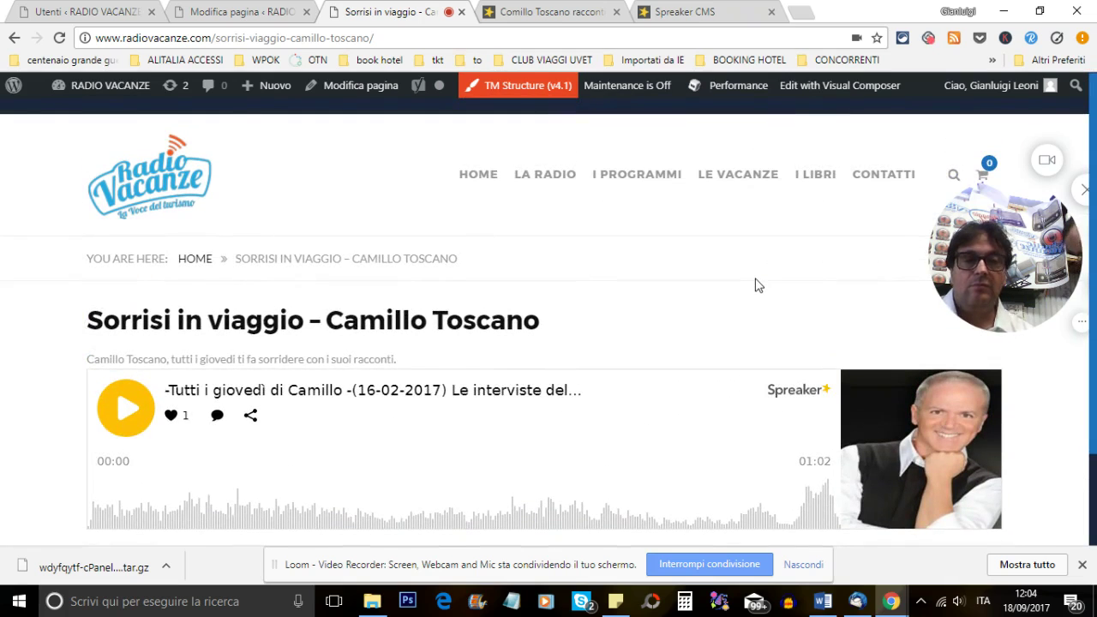